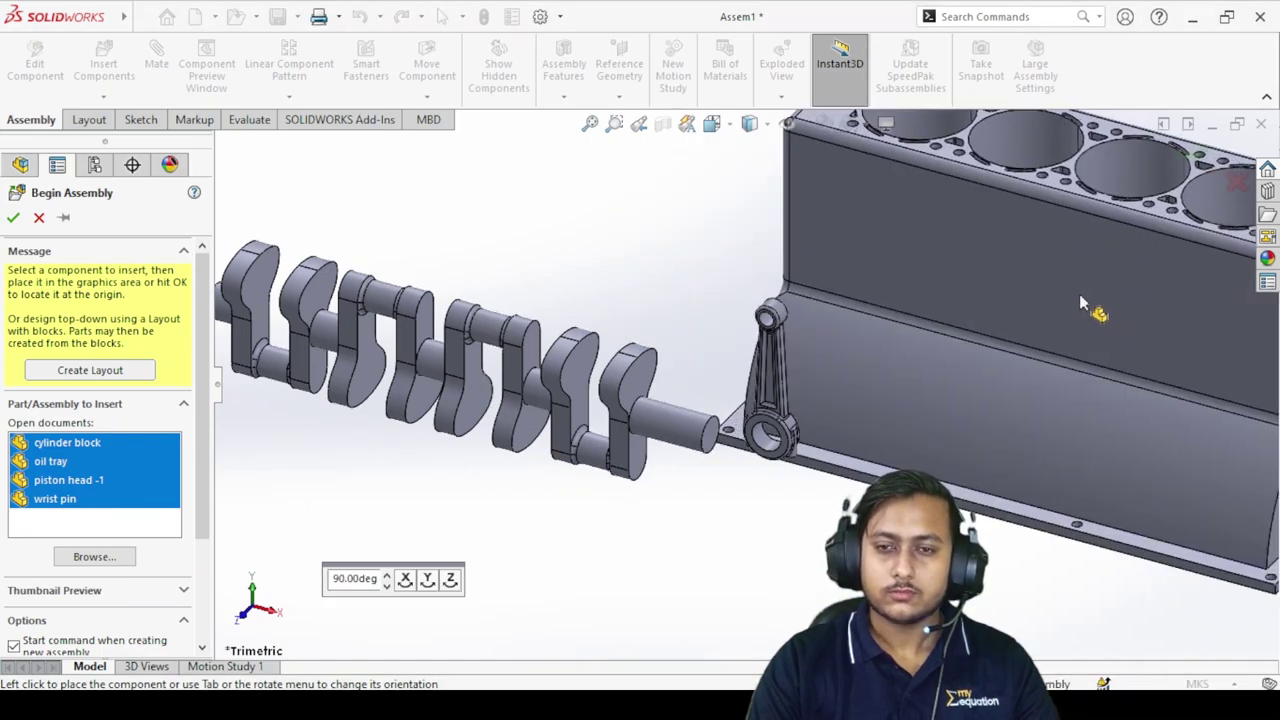
# Place the cylinder block, oil tray, piston head and wrist pin beside the crankshaft and connecting rod in the assembly.
pyautogui.click(1081, 295)
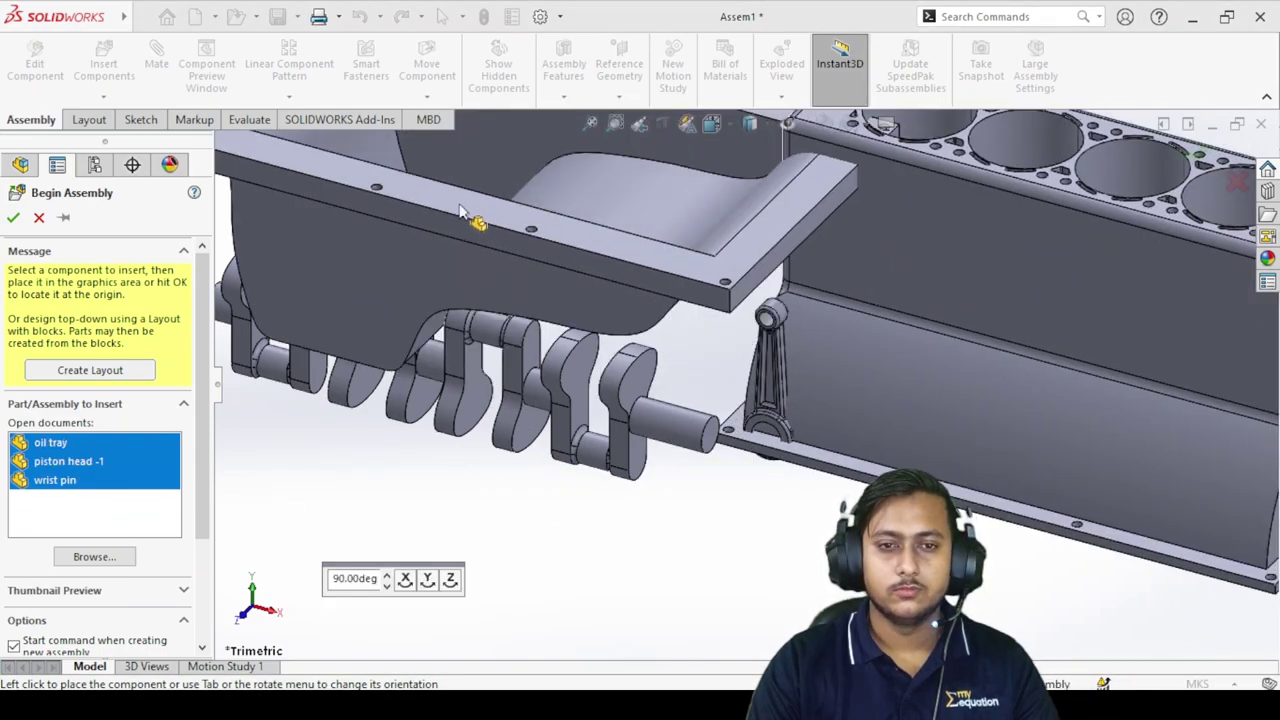
pyautogui.click(460, 215)
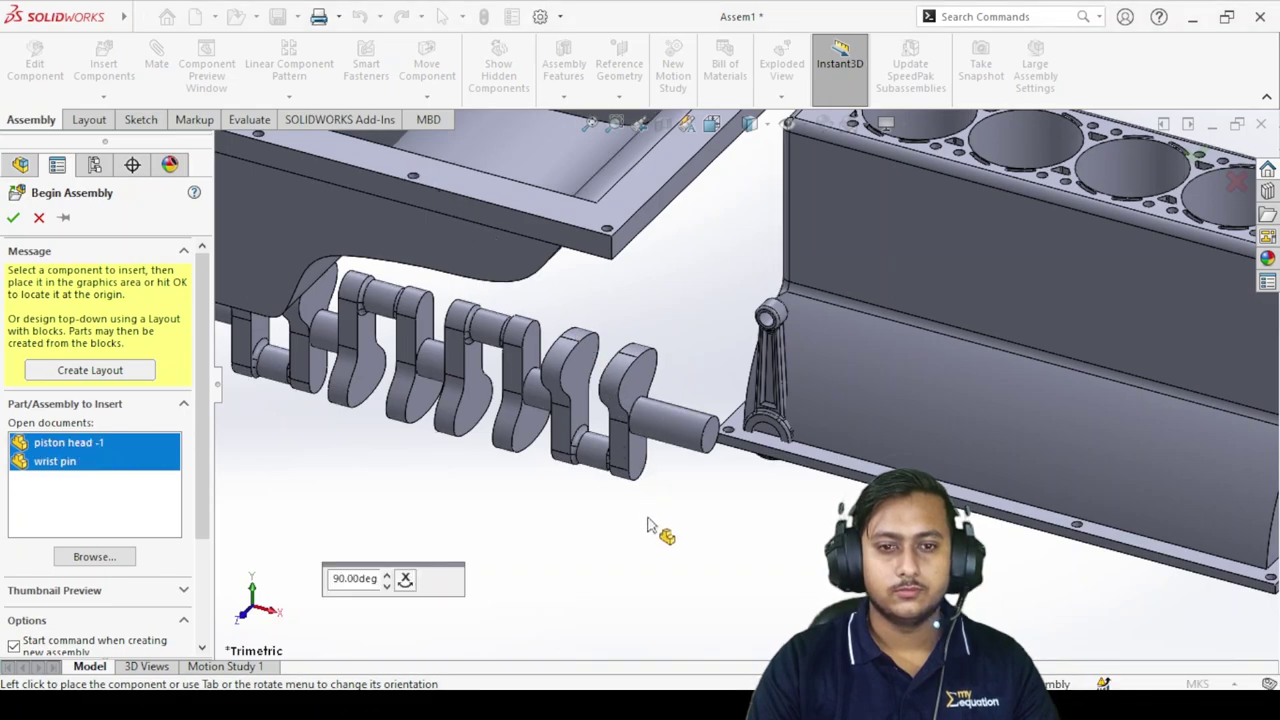
pyautogui.click(700, 570)
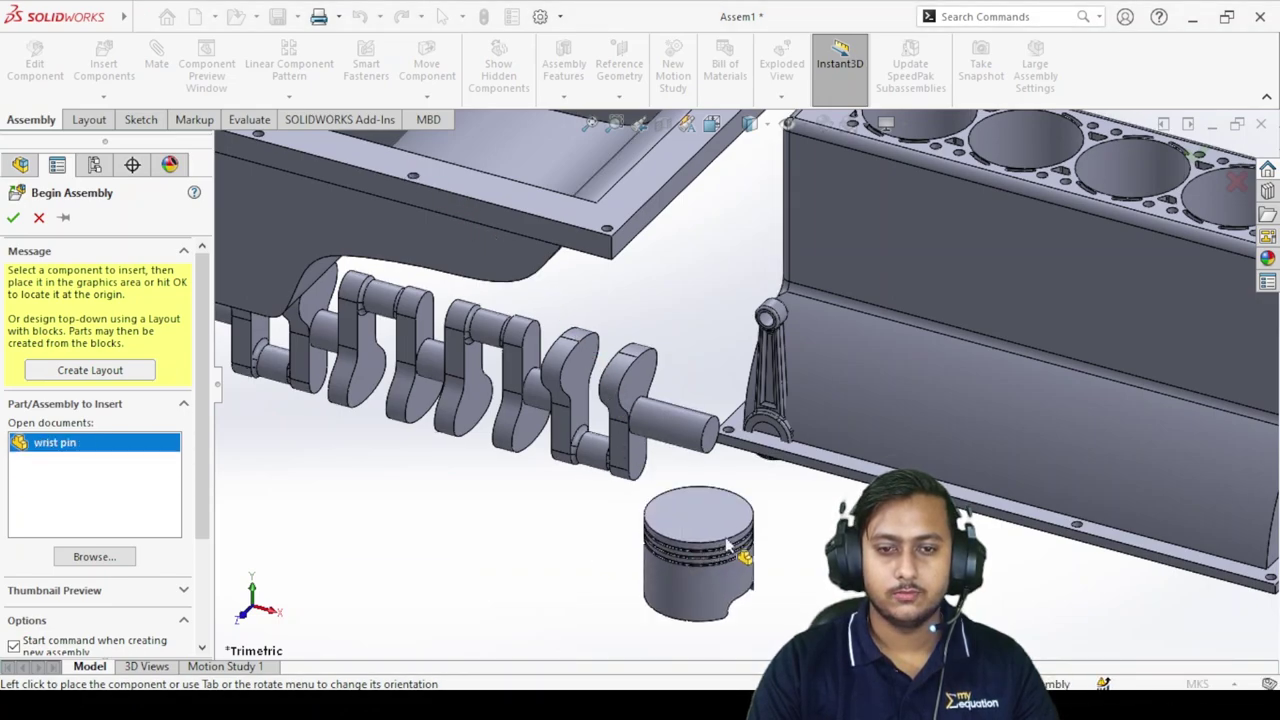
pyautogui.click(790, 497)
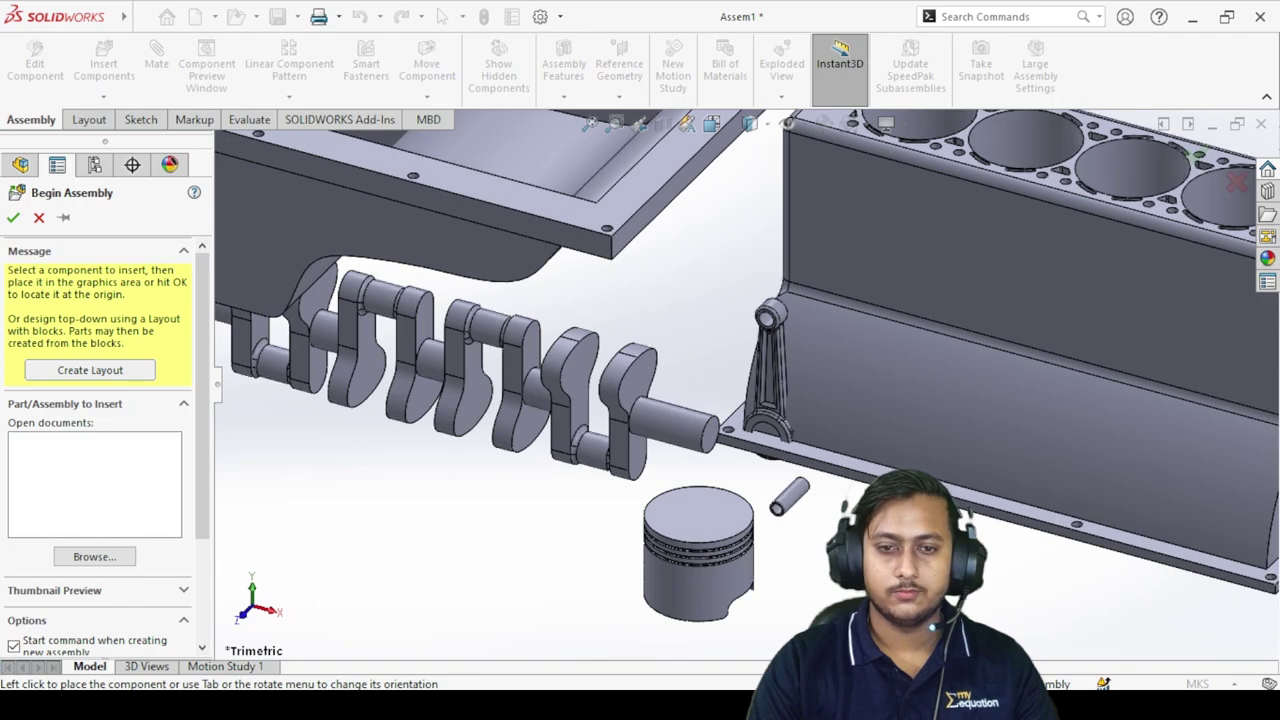
pyautogui.press('f')
pyautogui.moveTo(801, 381); pyautogui.dragTo(785, 352, button='middle')
pyautogui.scroll(-3, 785, 352)
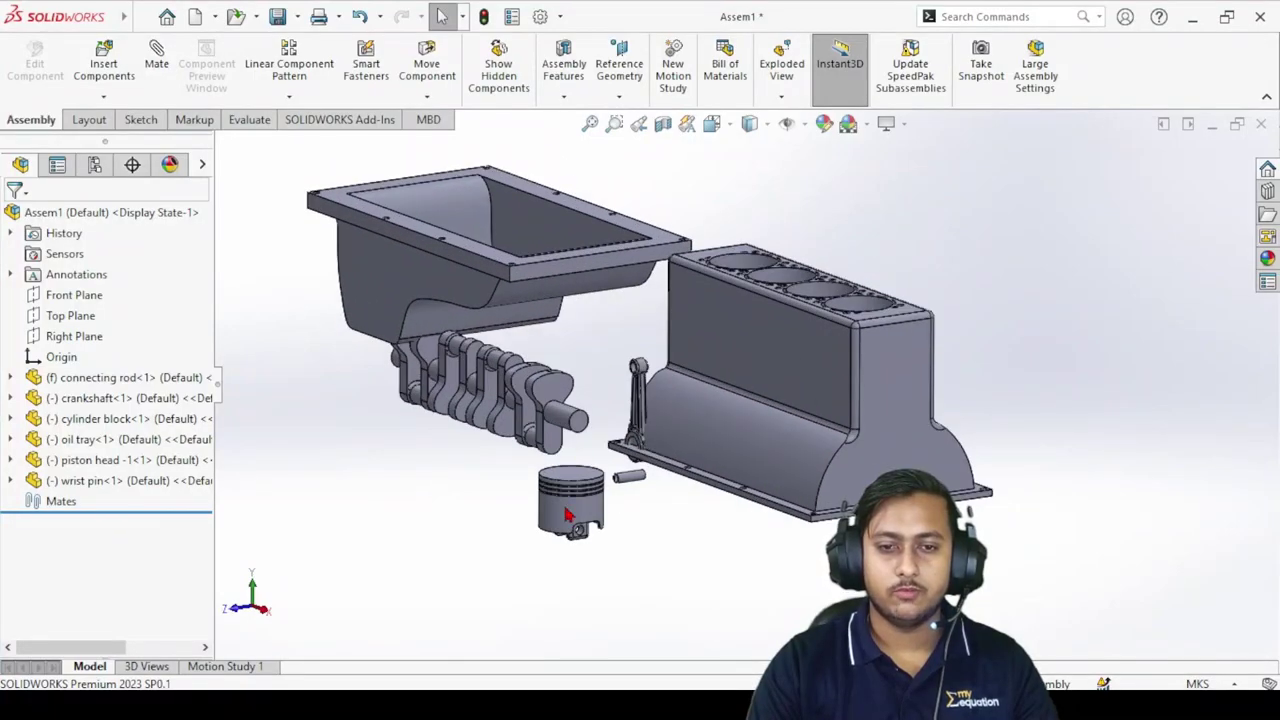
# Float the connecting rod and move it away from the cylinder block to below the wrist pin.
pyautogui.rightClick(640, 395)
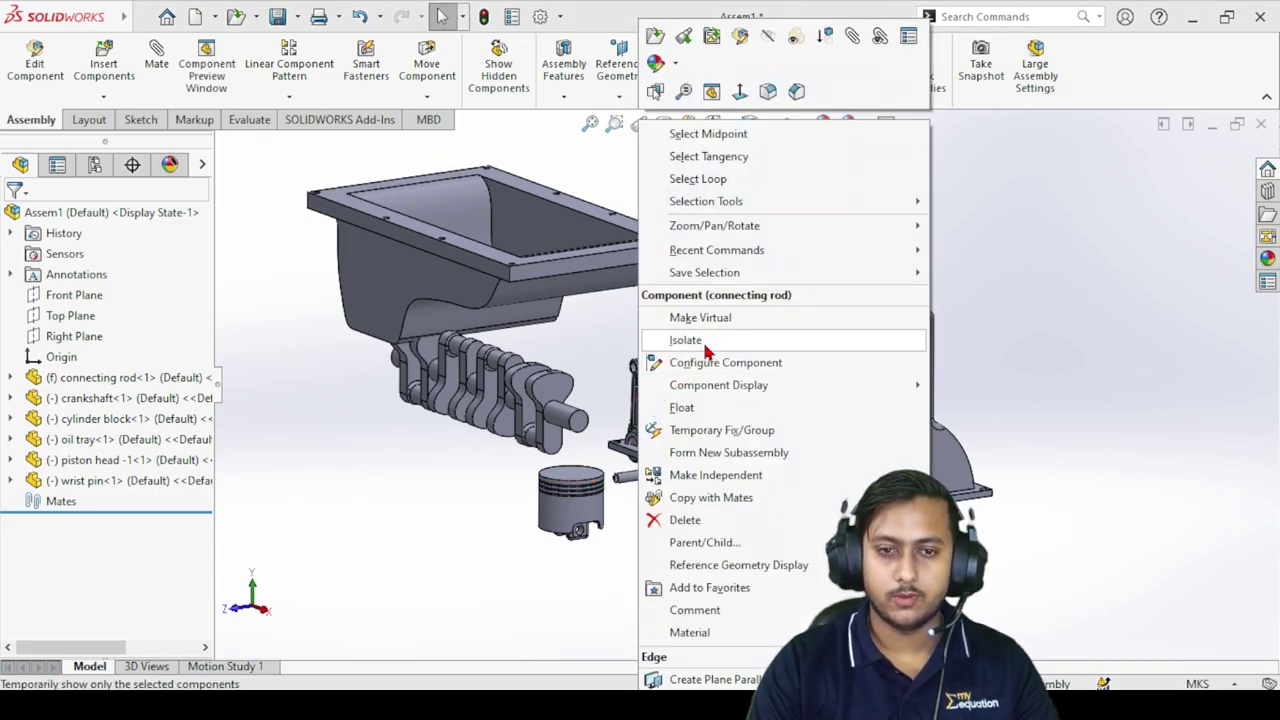
pyautogui.click(682, 407)
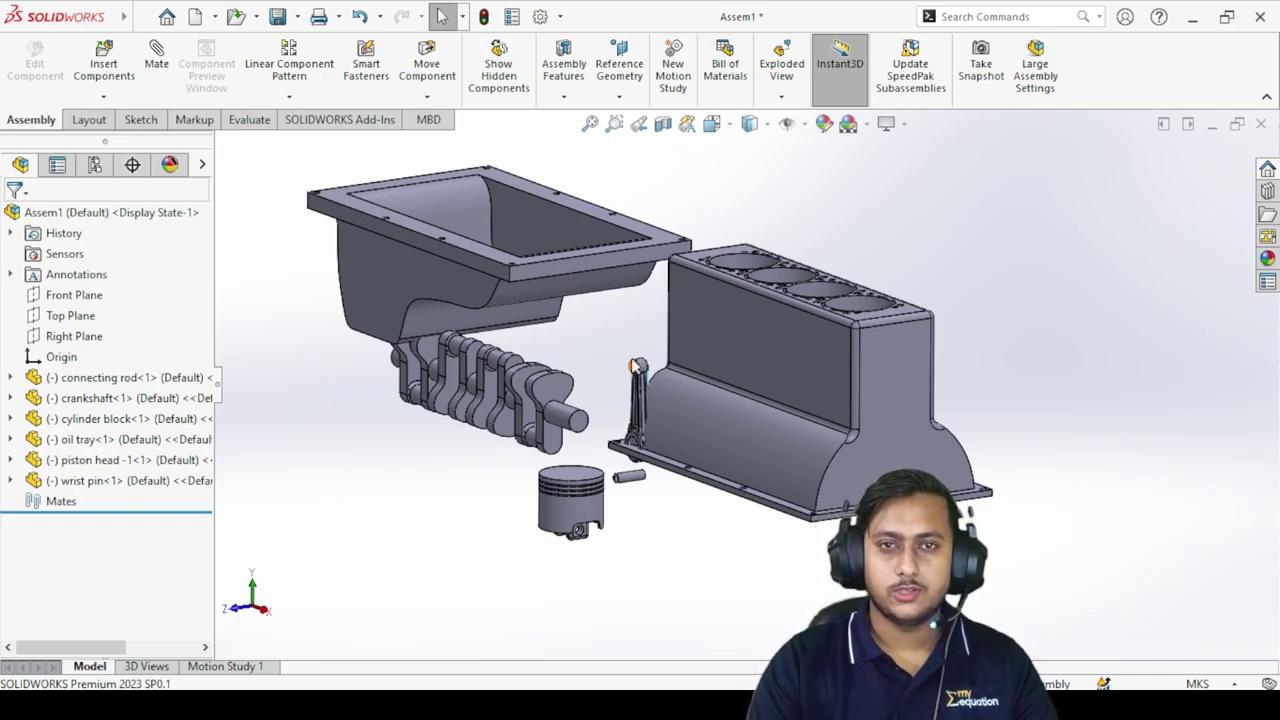
pyautogui.scroll(-2, 700, 430)
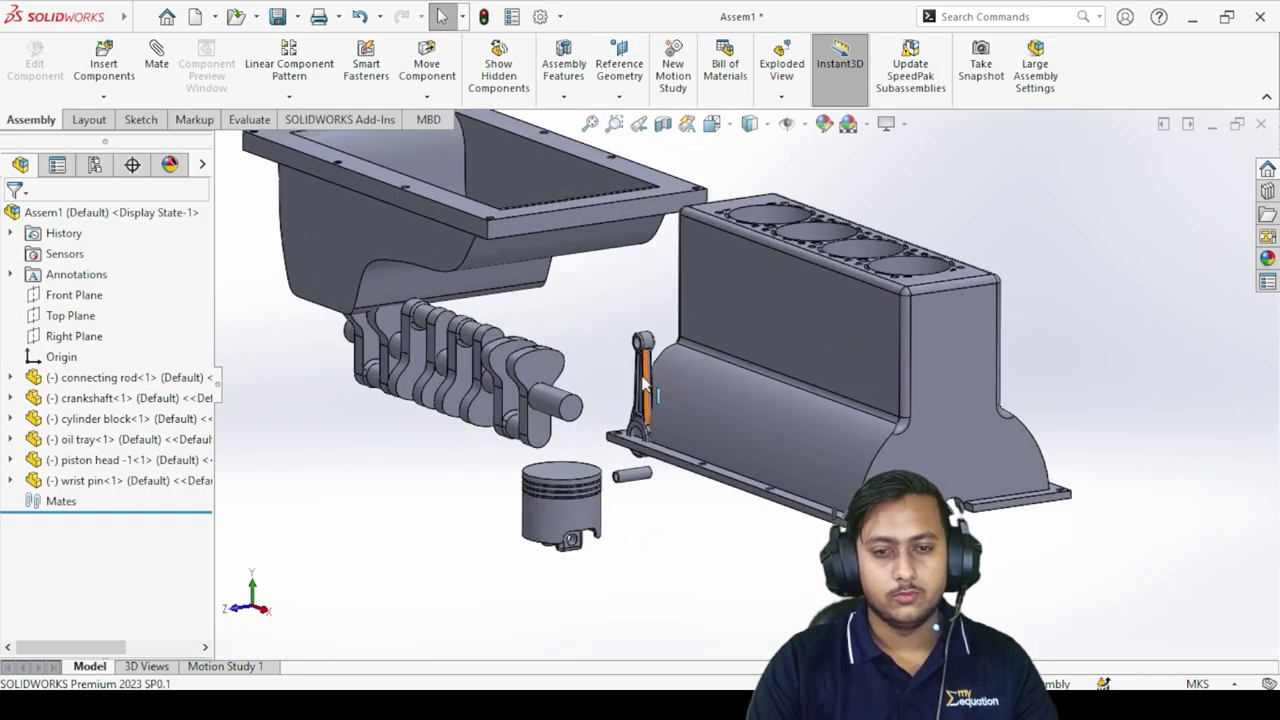
pyautogui.moveTo(643, 380); pyautogui.dragTo(668, 545)
# Fix the cylinder block as the assembly's stationary component.
pyautogui.click(777, 320)
pyautogui.rightClick(777, 320)
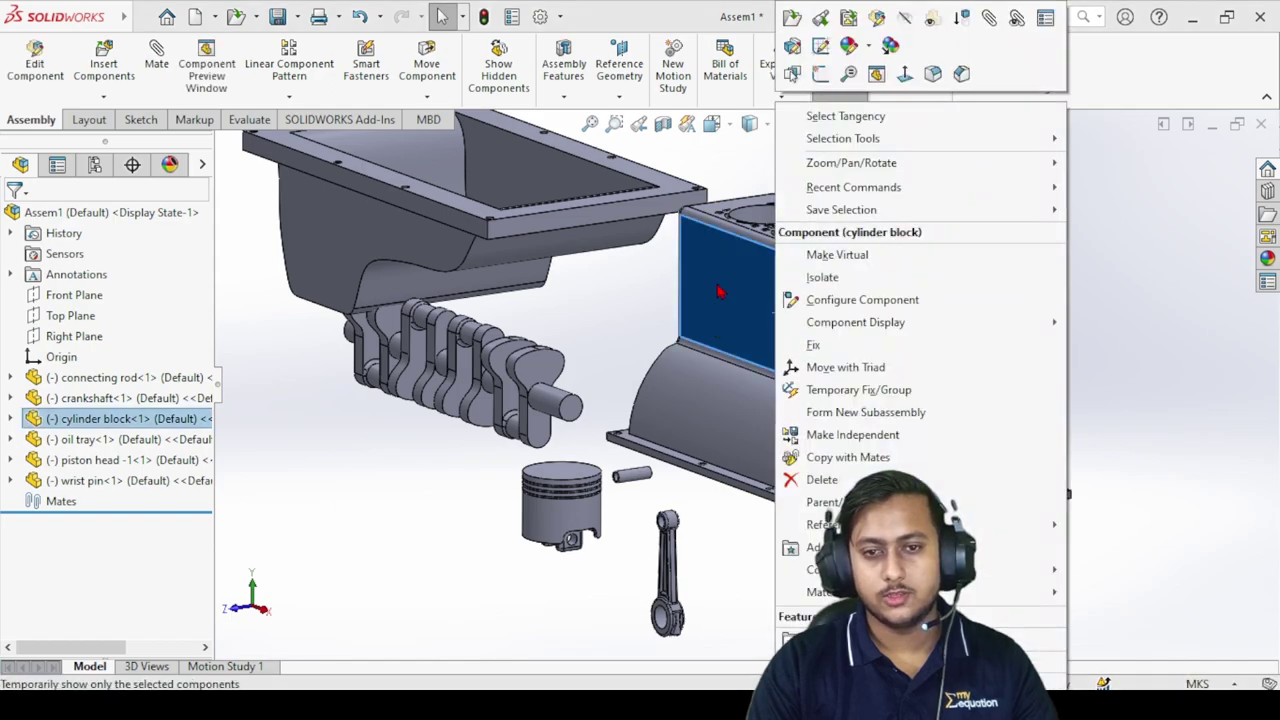
pyautogui.click(903, 345)
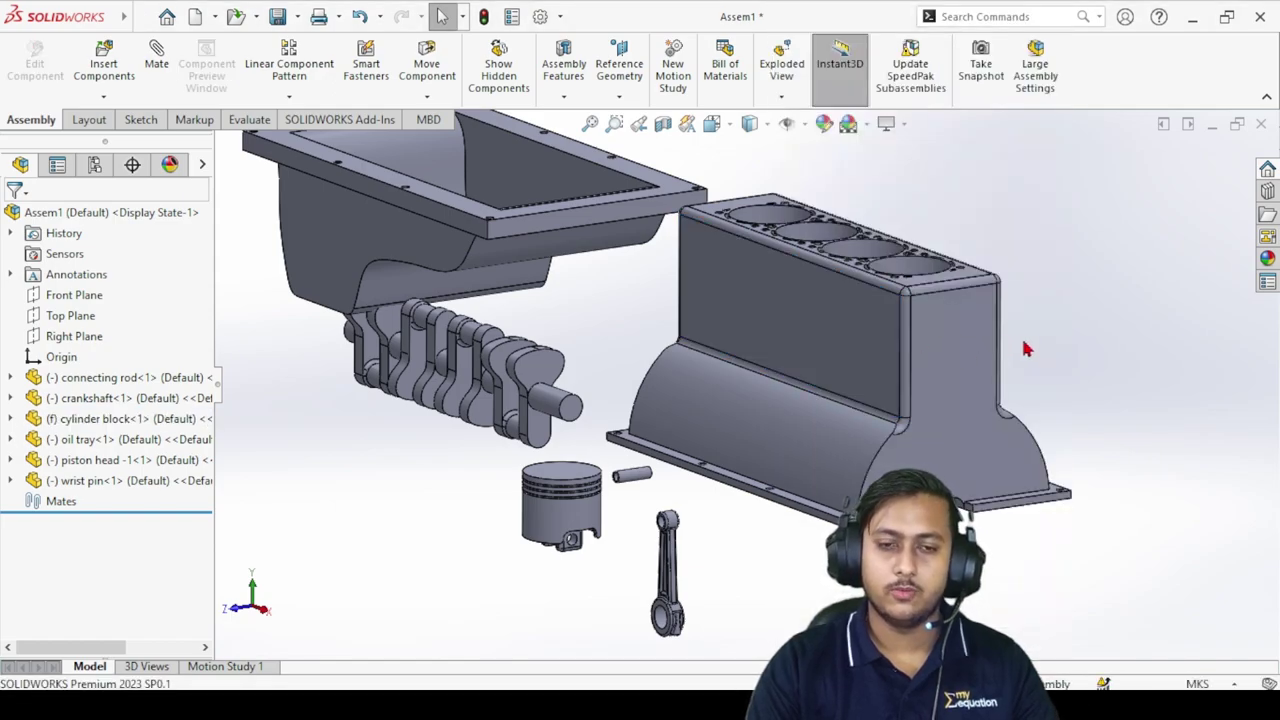
pyautogui.scroll(3, 1069, 386)
pyautogui.scroll(-3, 882, 448)
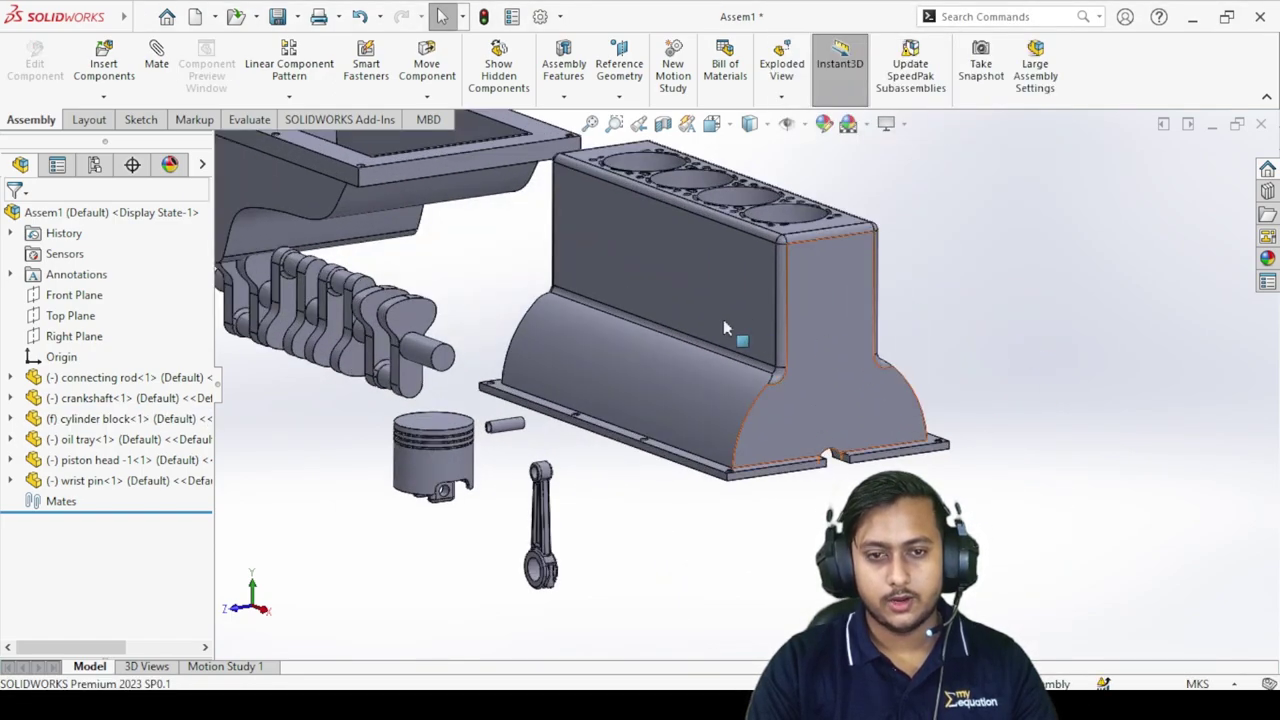
# Start a Coincident mate and select the top rim face of the oil tray as the first reference.
pyautogui.click(157, 60)
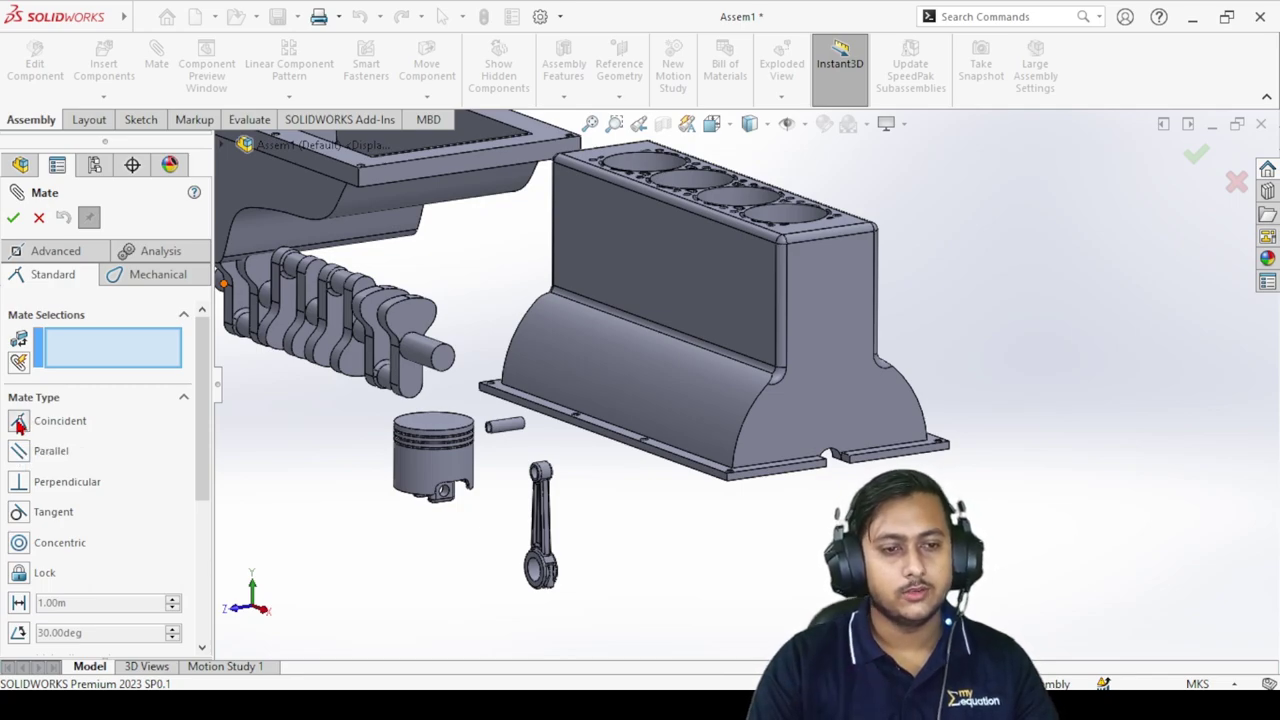
pyautogui.scroll(2, 700, 300)
pyautogui.scroll(-6, 600, 200)
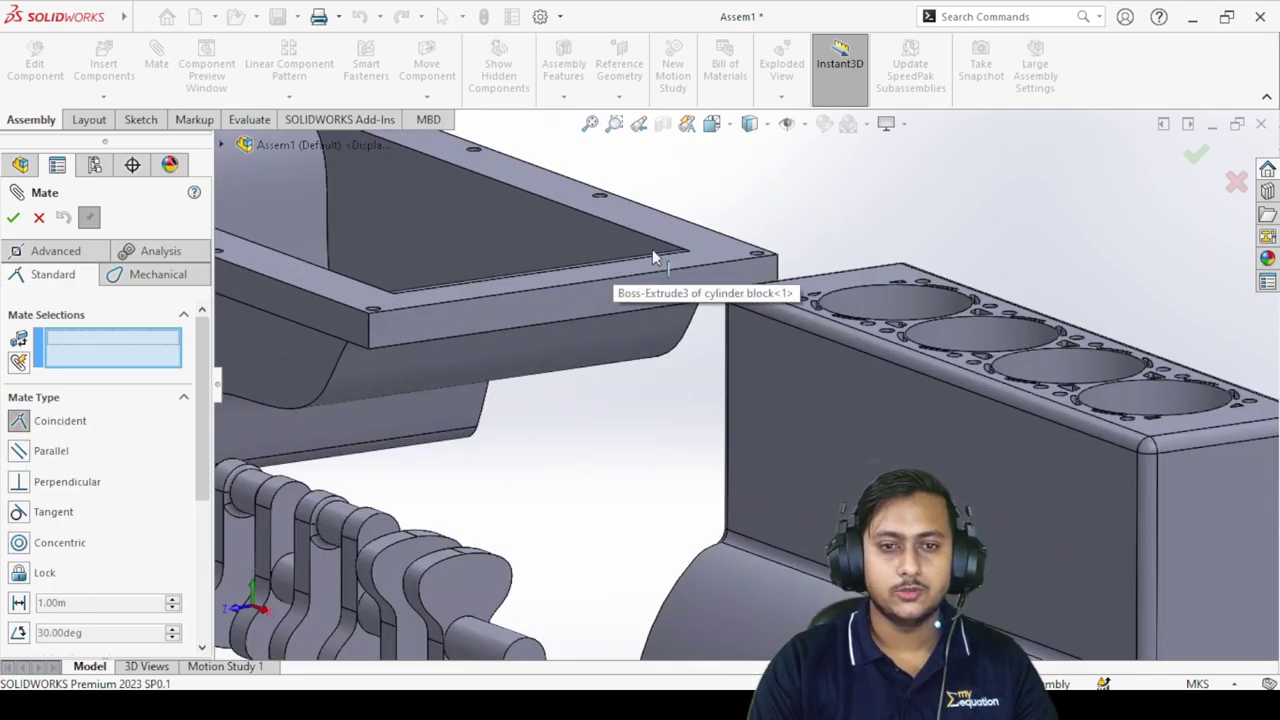
pyautogui.click(677, 233)
pyautogui.scroll(6, 730, 370)
pyautogui.scroll(-6, 910, 570)
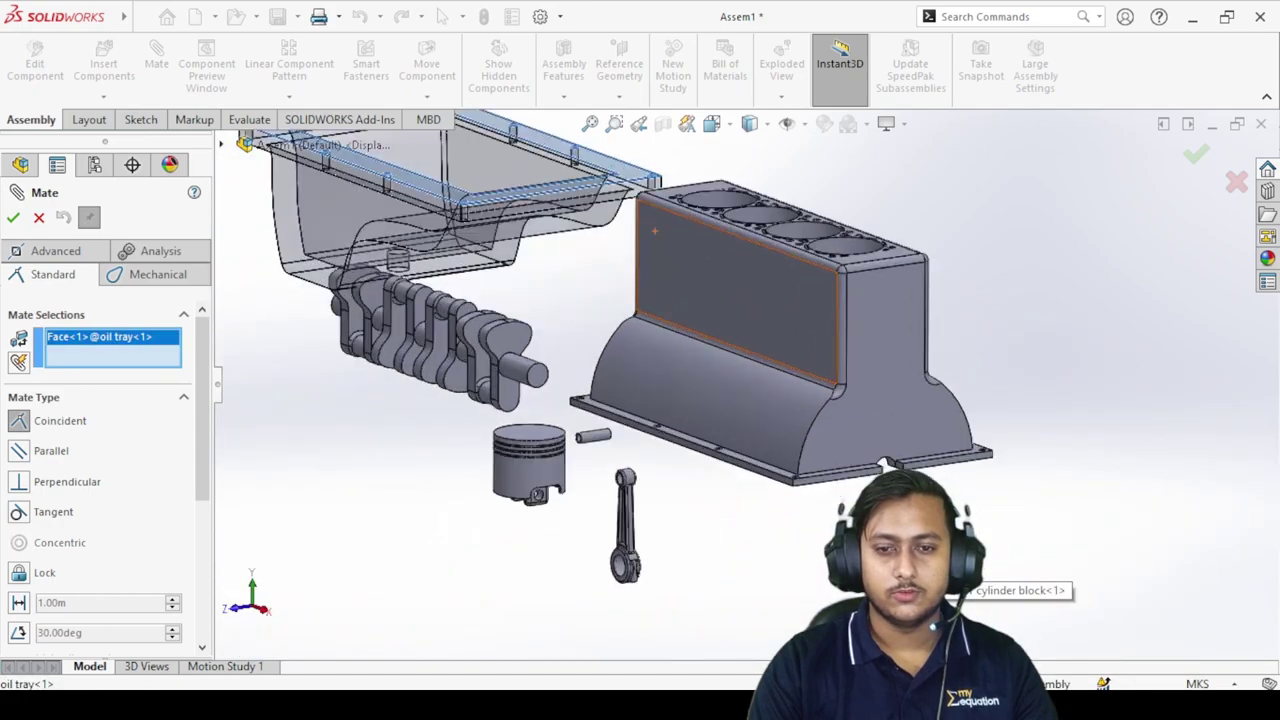
# Mate the oil tray's rim coincident with the cylinder block's bottom flange face and close the Mate command.
pyautogui.moveTo(786, 463); pyautogui.dragTo(773, 332, button='middle')
pyautogui.click(687, 457)
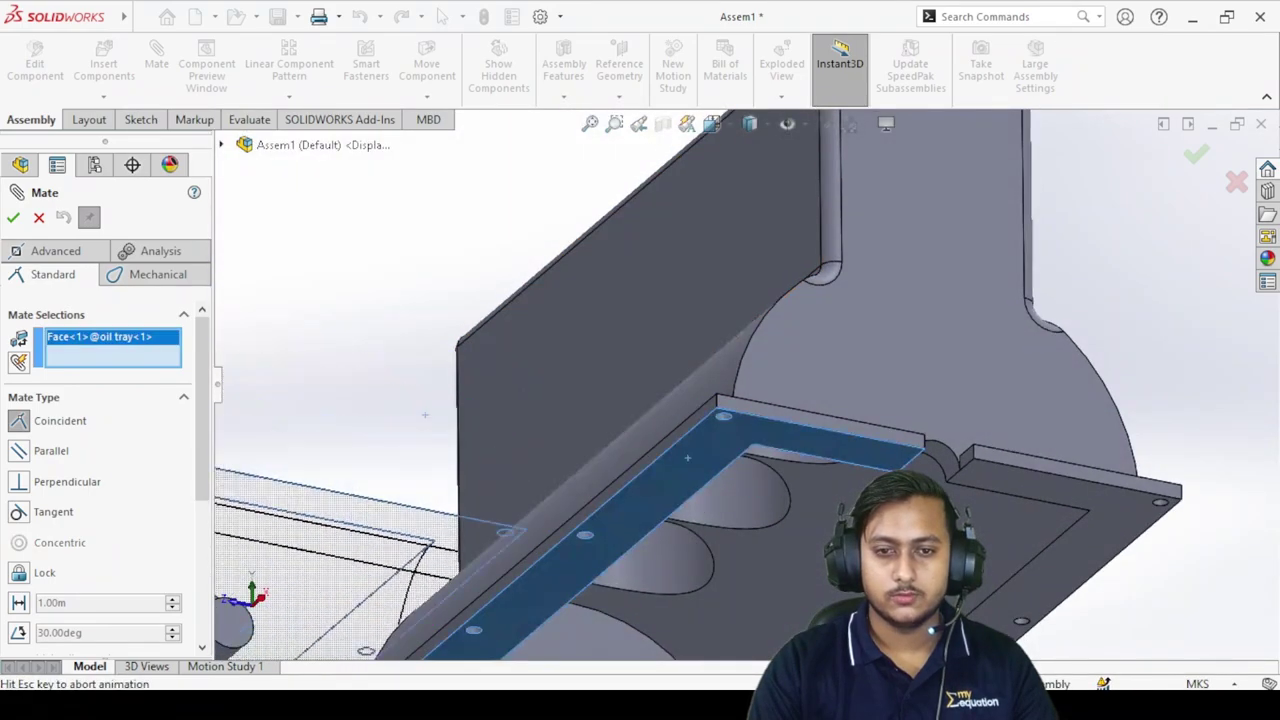
pyautogui.scroll(2, 746, 388)
pyautogui.scroll(7, 744, 388)
pyautogui.scroll(-3, 766, 474)
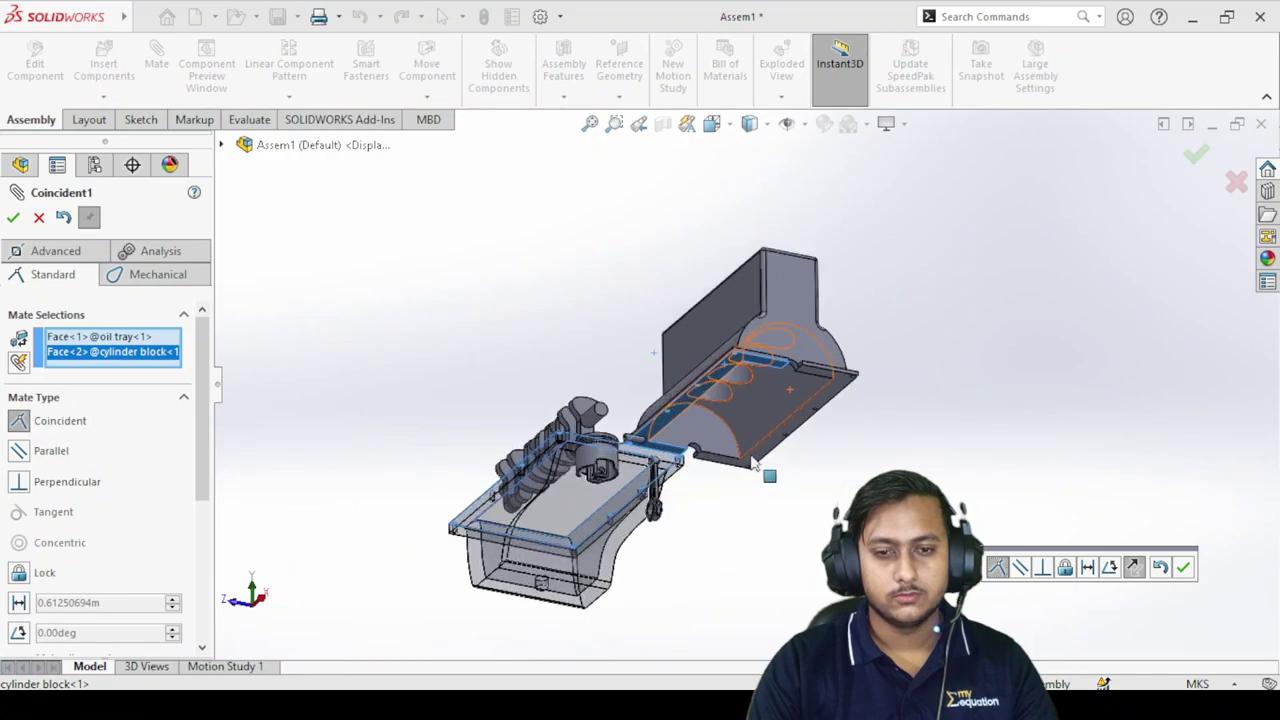
pyautogui.moveTo(714, 435); pyautogui.dragTo(733, 620, button='middle')
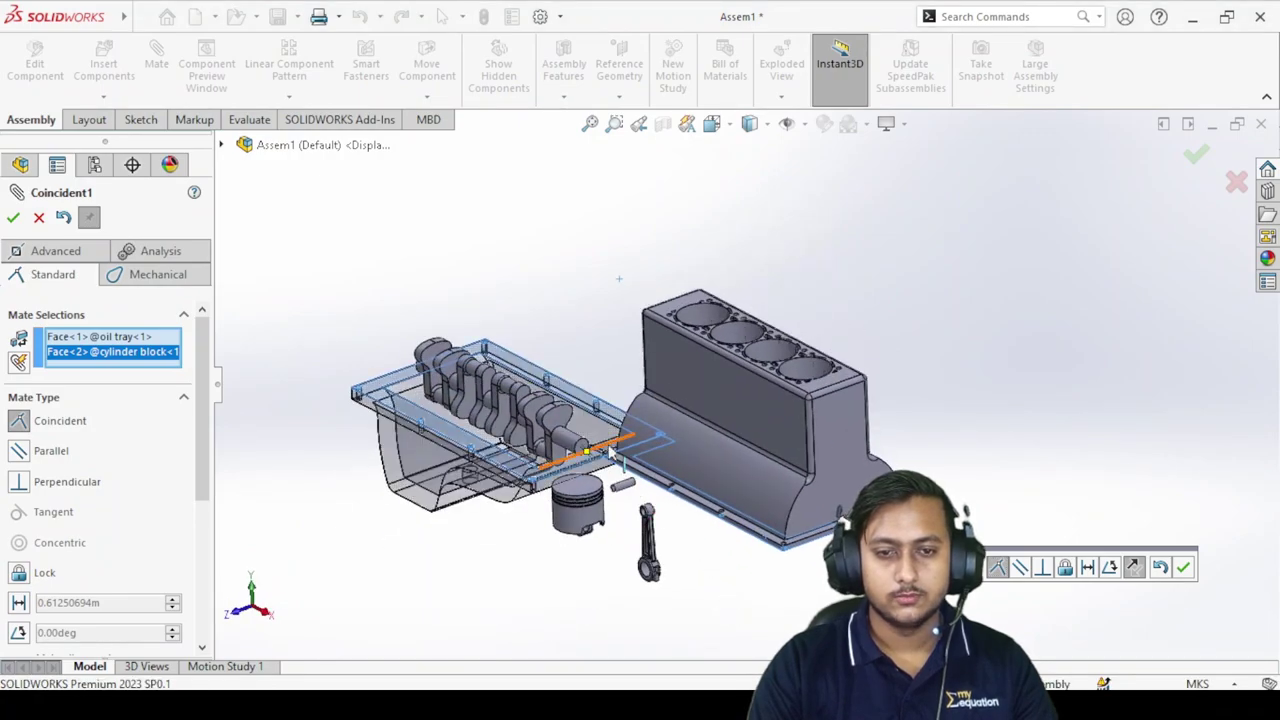
pyautogui.moveTo(651, 476); pyautogui.dragTo(672, 437, button='middle')
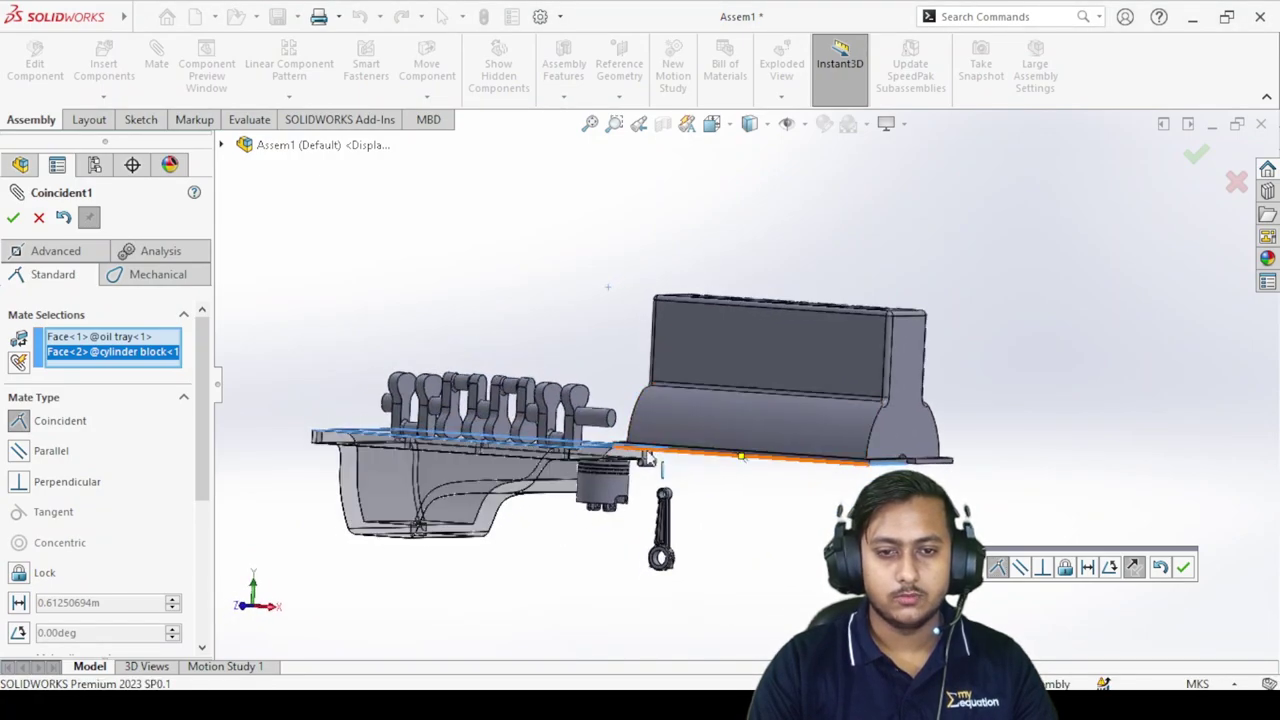
pyautogui.scroll(-5, 672, 437)
pyautogui.scroll(-5, 670, 437)
pyautogui.moveTo(606, 374)
pyautogui.mouseDown(button='middle')
pyautogui.moveTo(600, 340)
pyautogui.moveTo(600, 392)
pyautogui.mouseUp(button='middle')
pyautogui.scroll(5, 640, 424)
pyautogui.scroll(3, 641, 424)
pyautogui.click(13, 218)
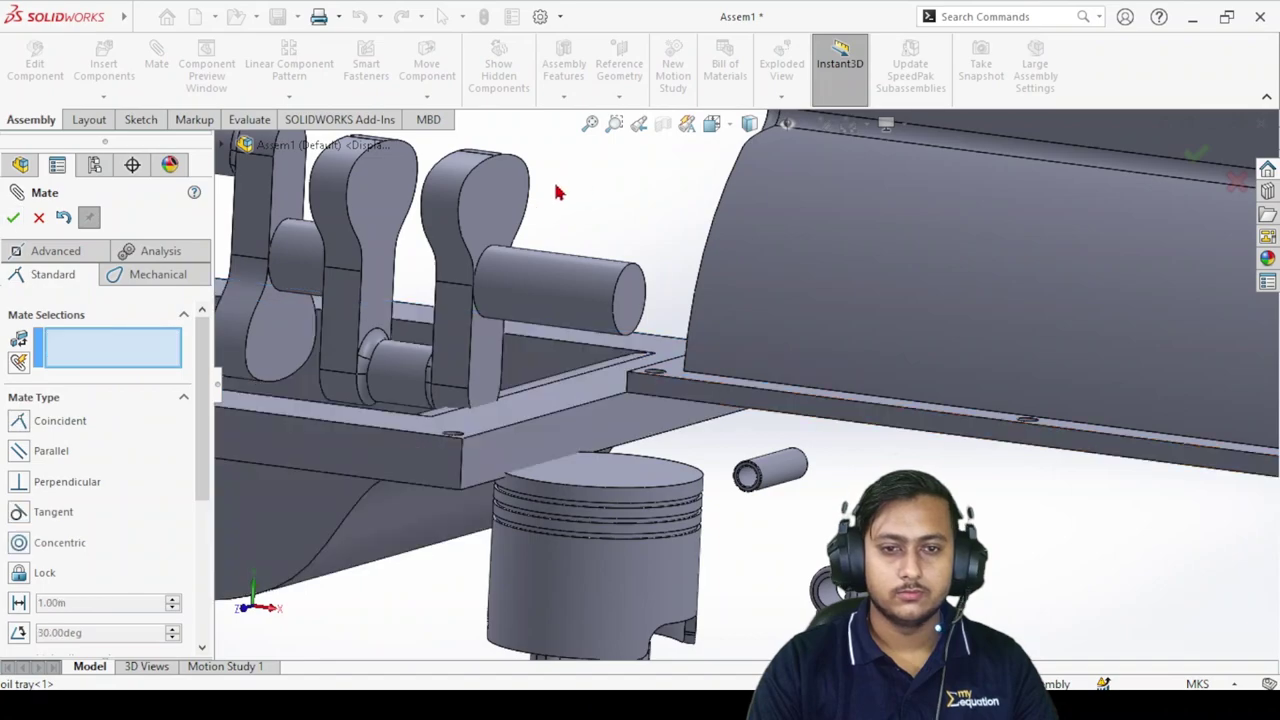
pyautogui.scroll(6, 657, 200)
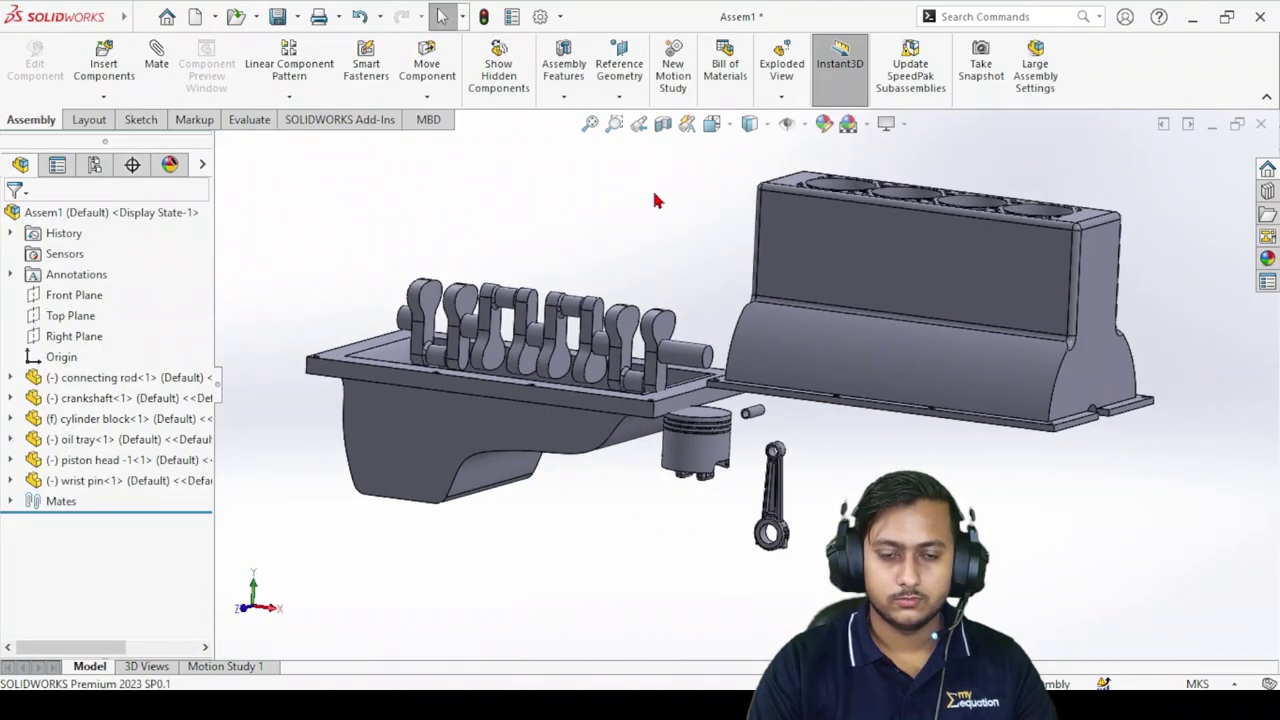
# Move the oil tray to different sides of the cylinder block to check how it slides under the coincident mate.
pyautogui.scroll(-4, 543, 294)
pyautogui.moveTo(543, 294); pyautogui.dragTo(546, 494, button='middle')
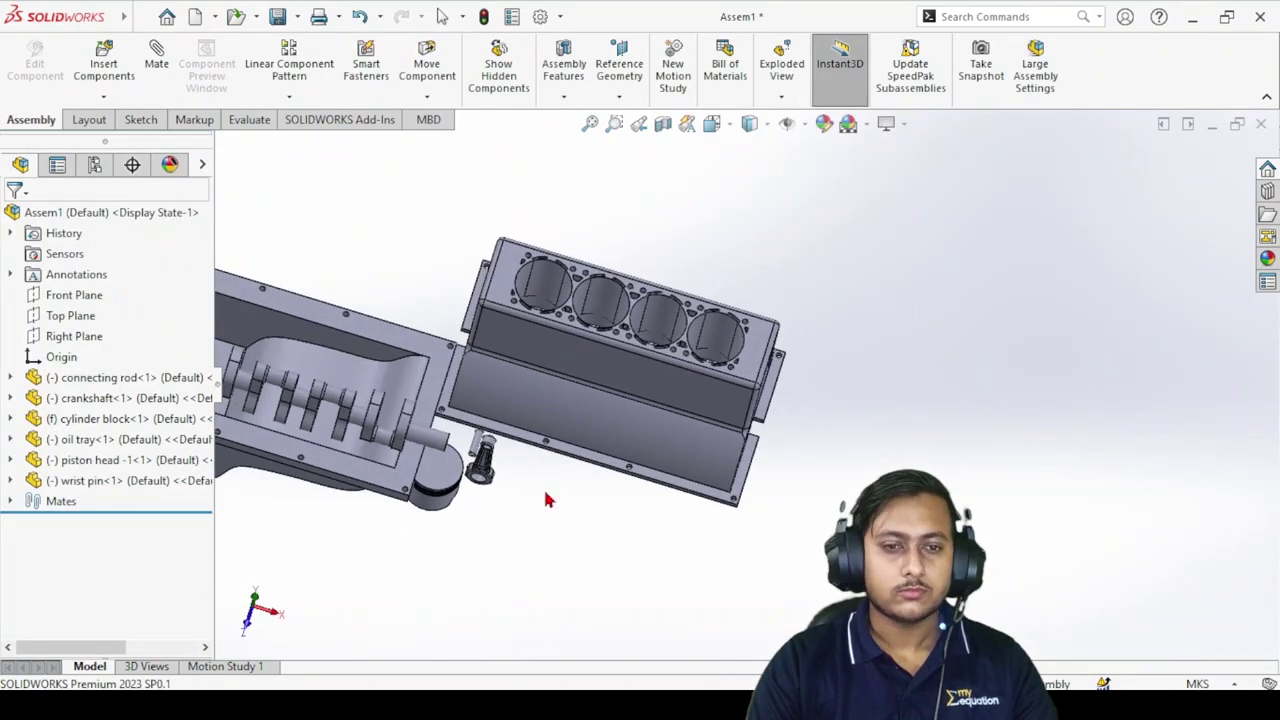
pyautogui.moveTo(325, 326); pyautogui.dragTo(943, 300)
pyautogui.moveTo(712, 567); pyautogui.dragTo(650, 360, button='middle')
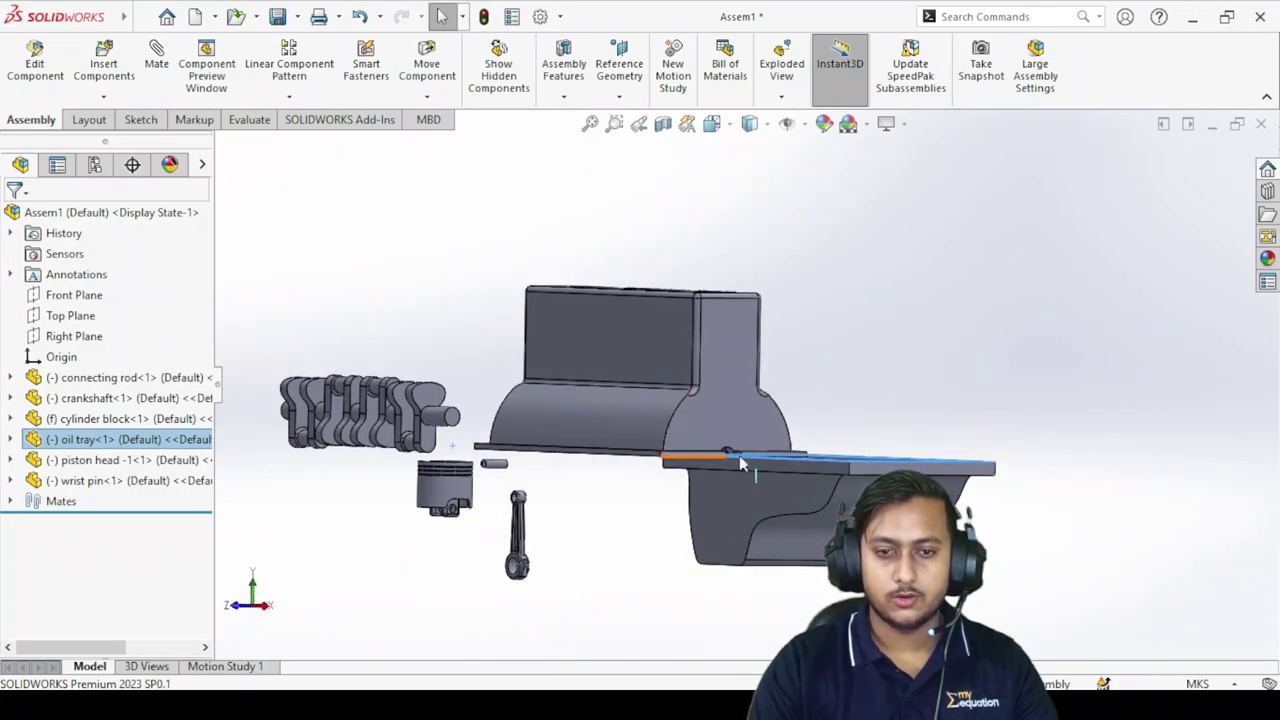
pyautogui.moveTo(864, 477); pyautogui.dragTo(665, 490)
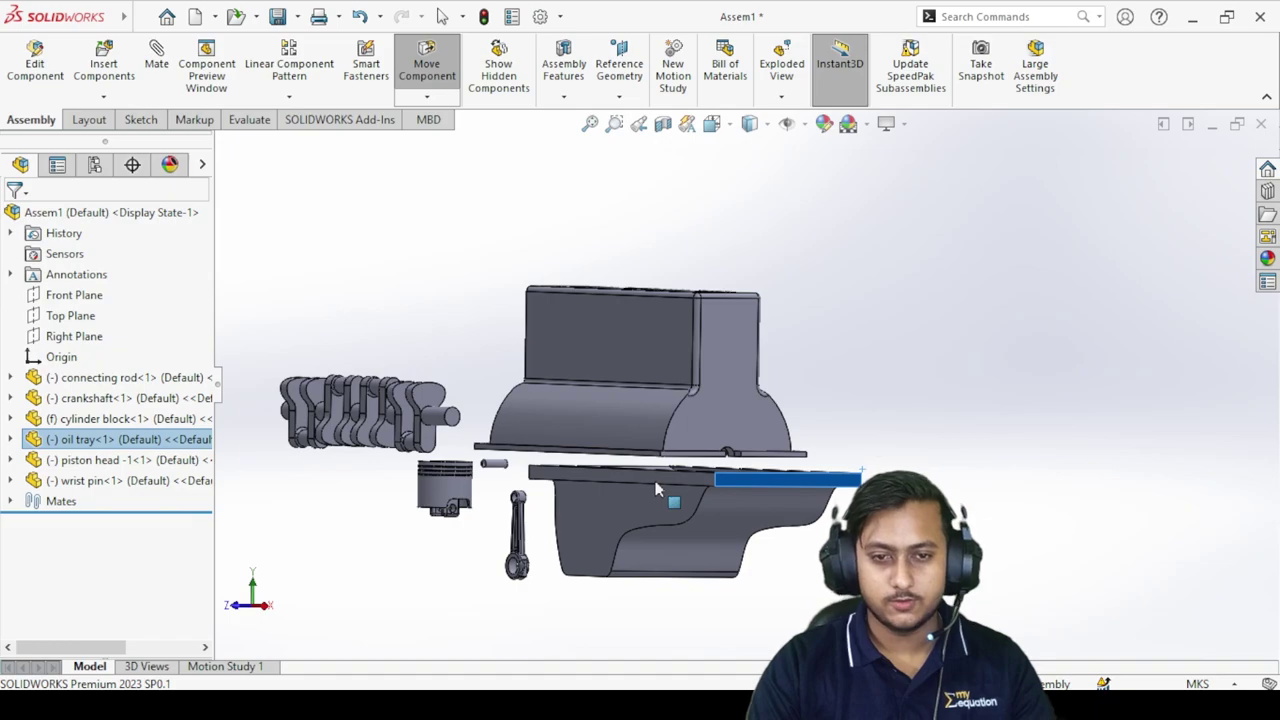
pyautogui.moveTo(742, 392); pyautogui.dragTo(742, 472, button='middle')
pyautogui.scroll(5, 740, 500)
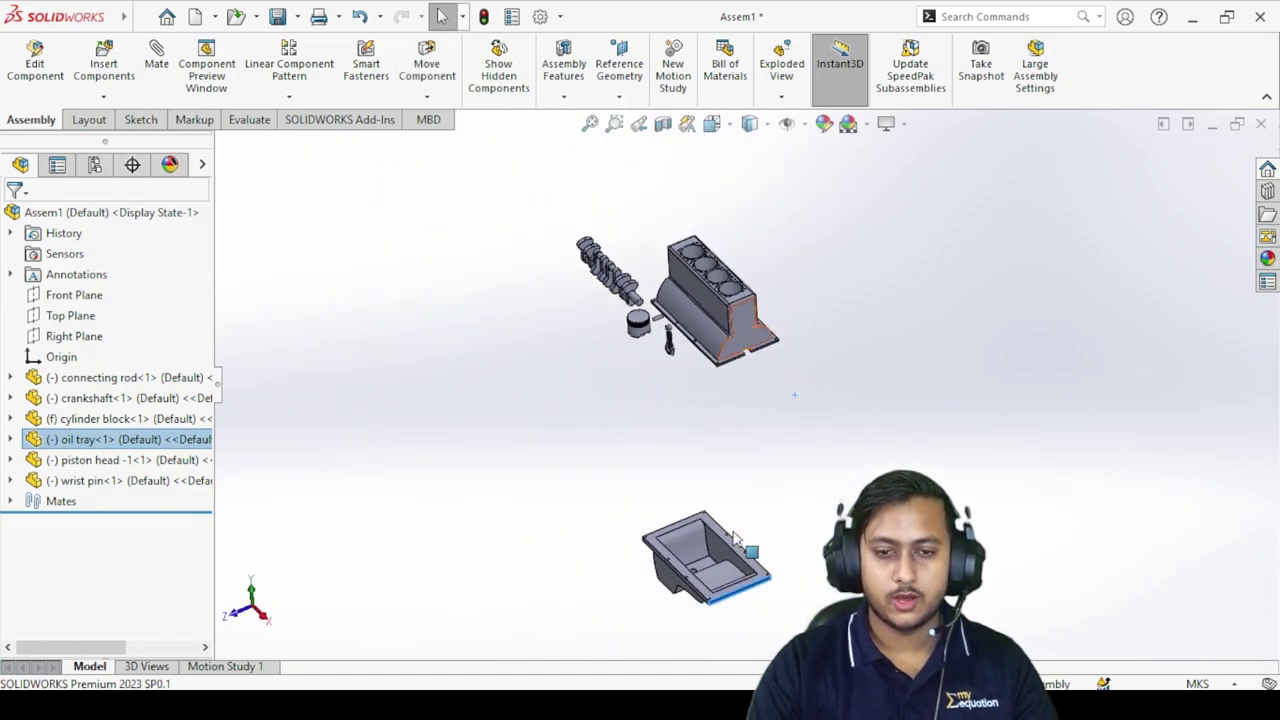
pyautogui.moveTo(718, 537); pyautogui.dragTo(716, 440, button='middle')
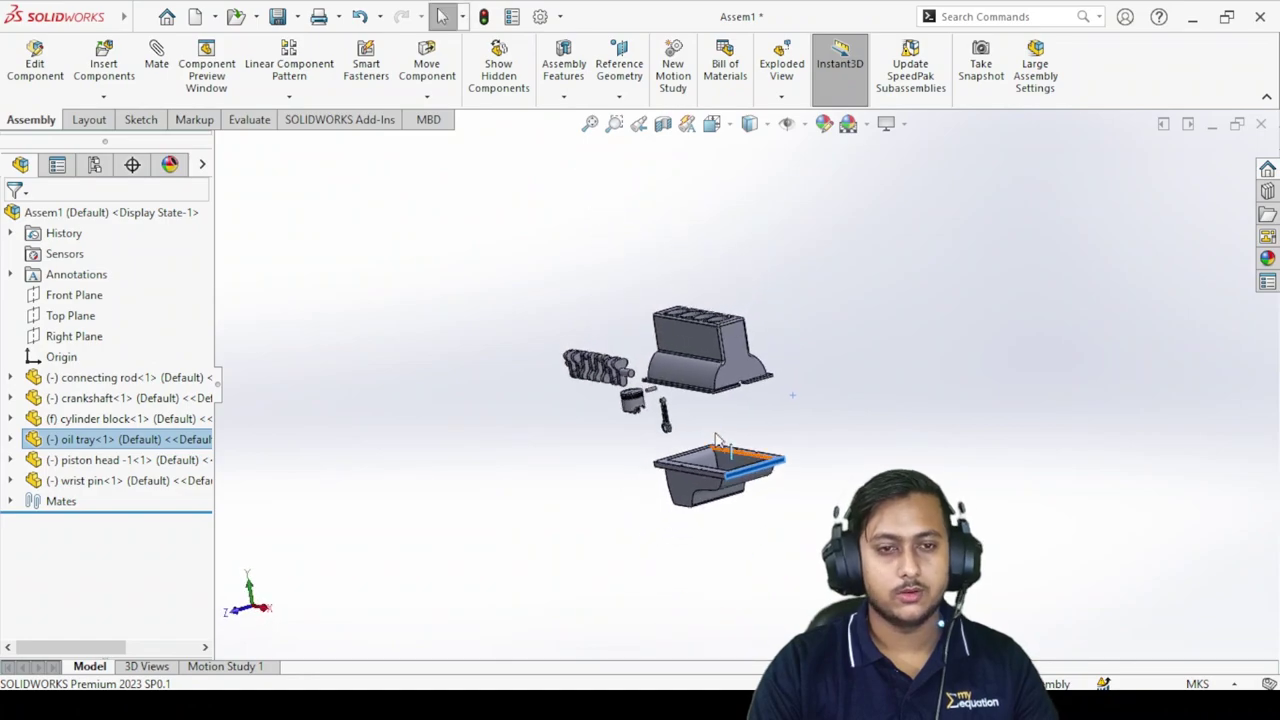
# Slide the oil tray sideways in the Front view to check its remaining travel along the block's bottom plane.
pyautogui.click(712, 124)
pyautogui.click(477, 463)
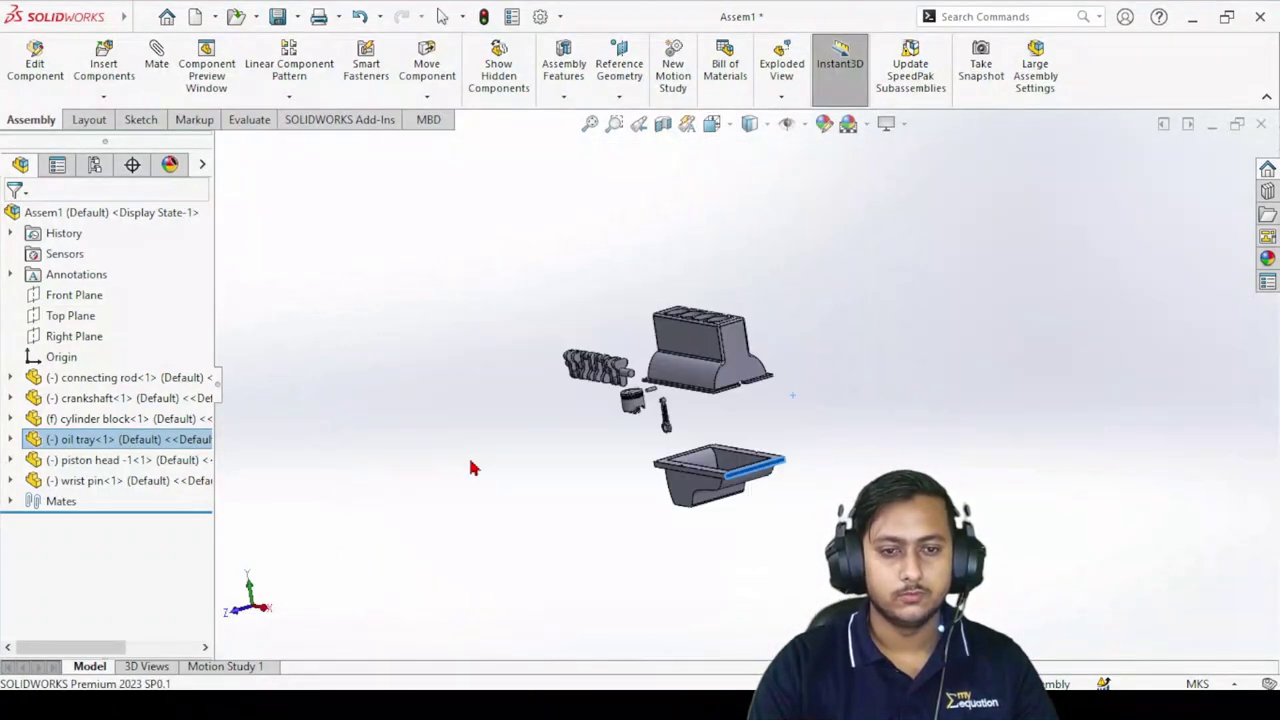
pyautogui.click(743, 497)
pyautogui.scroll(-5, 646, 353)
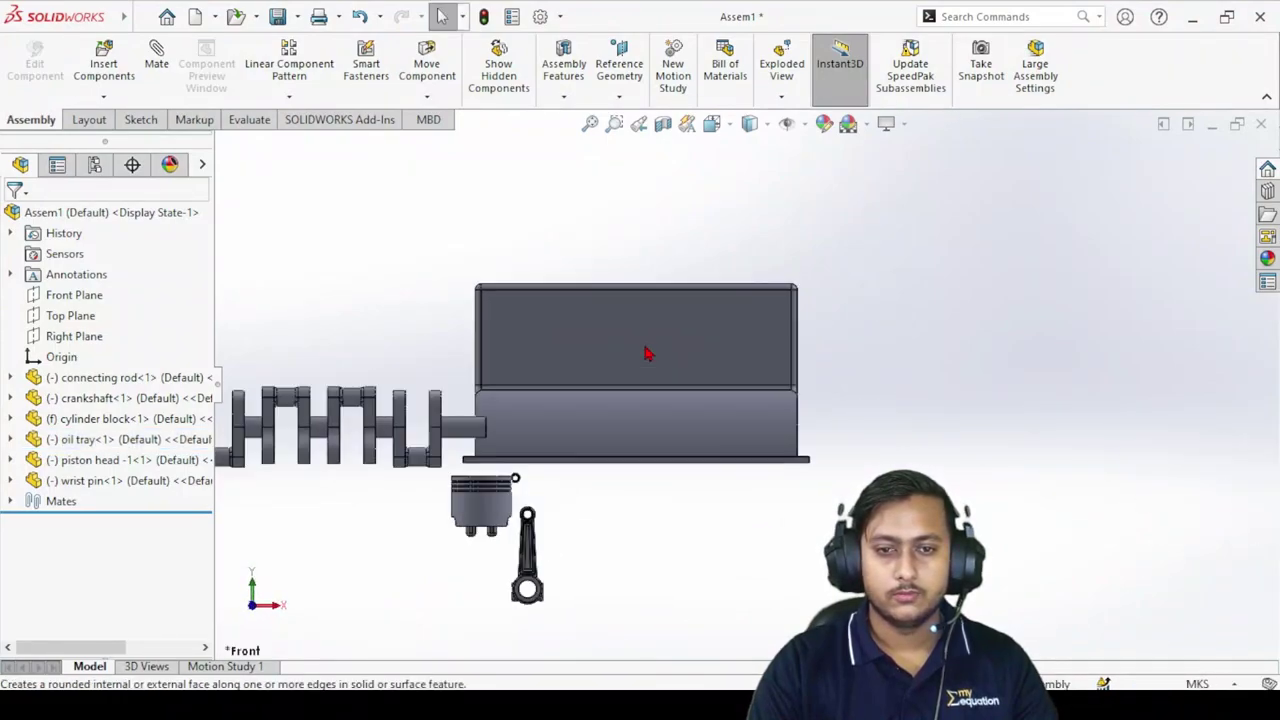
pyautogui.scroll(3, 852, 411)
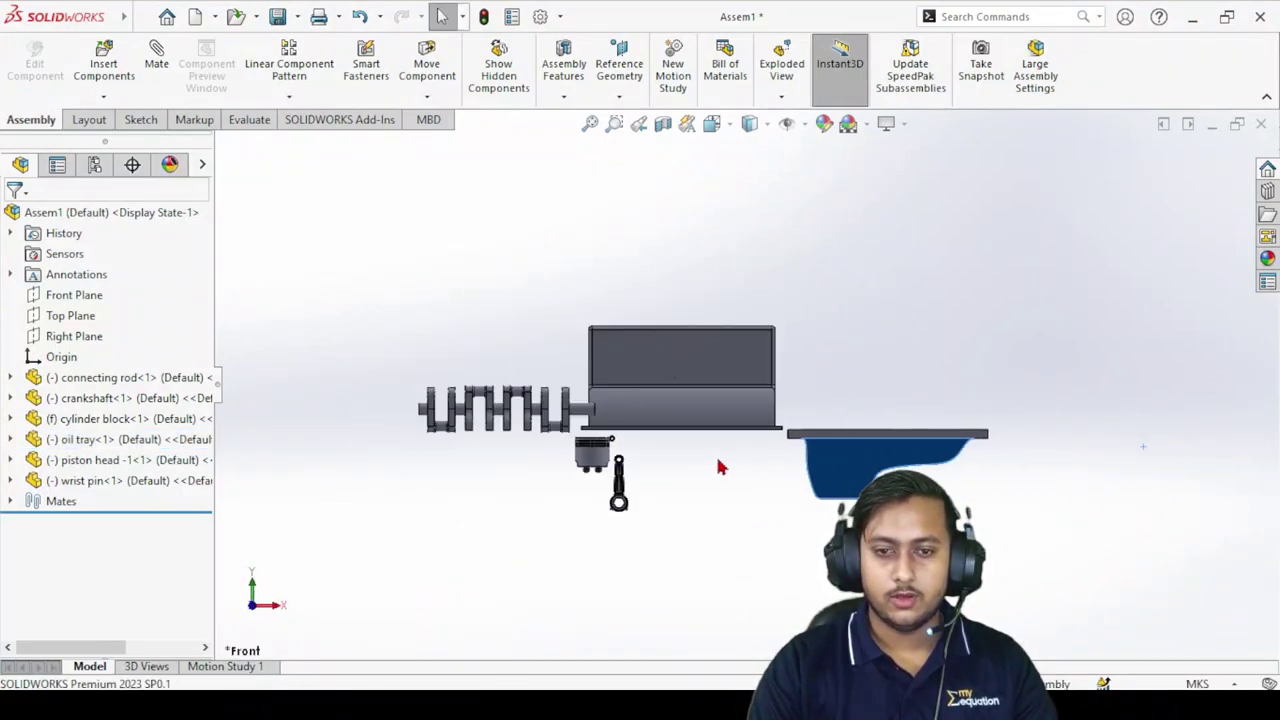
pyautogui.moveTo(657, 457); pyautogui.dragTo(913, 437)
pyautogui.click(913, 437)
pyautogui.hotkey('ctrl', '7')
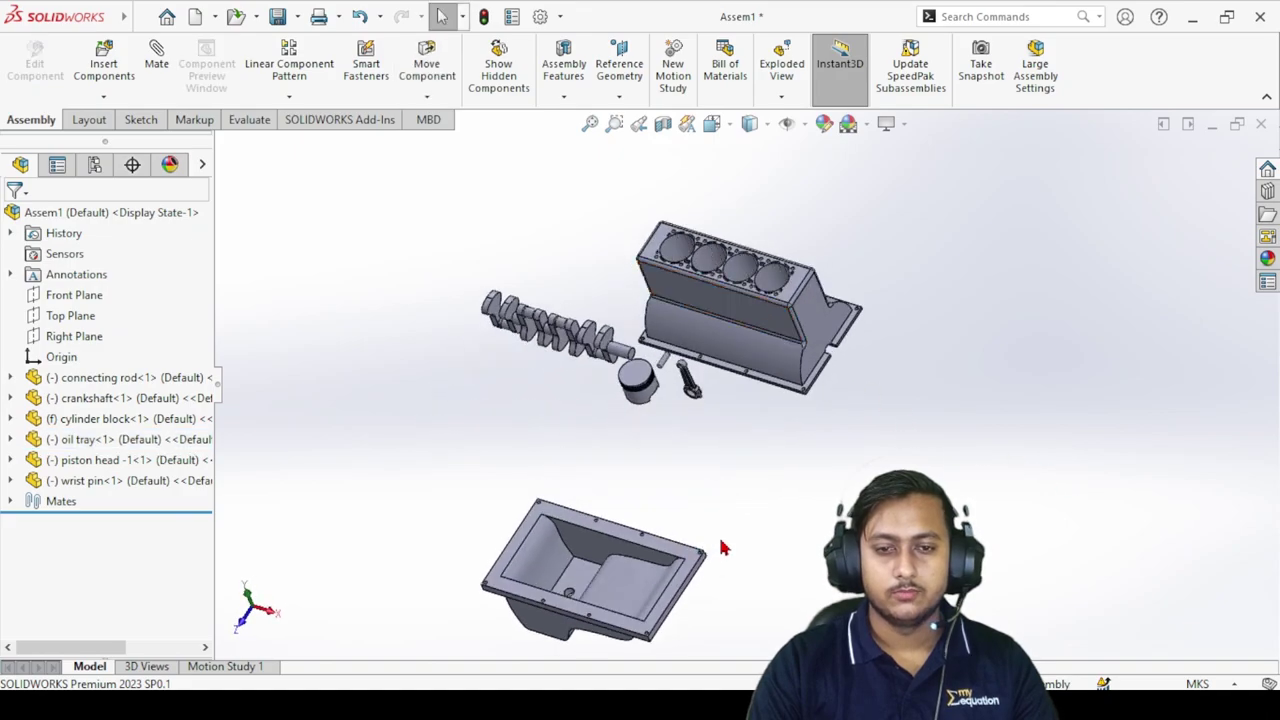
# Start a Concentric mate and select the corner bolt hole's inner face on the oil tray rim as the first reference.
pyautogui.scroll(-5, 755, 454)
pyautogui.moveTo(478, 492); pyautogui.dragTo(532, 355, button='middle')
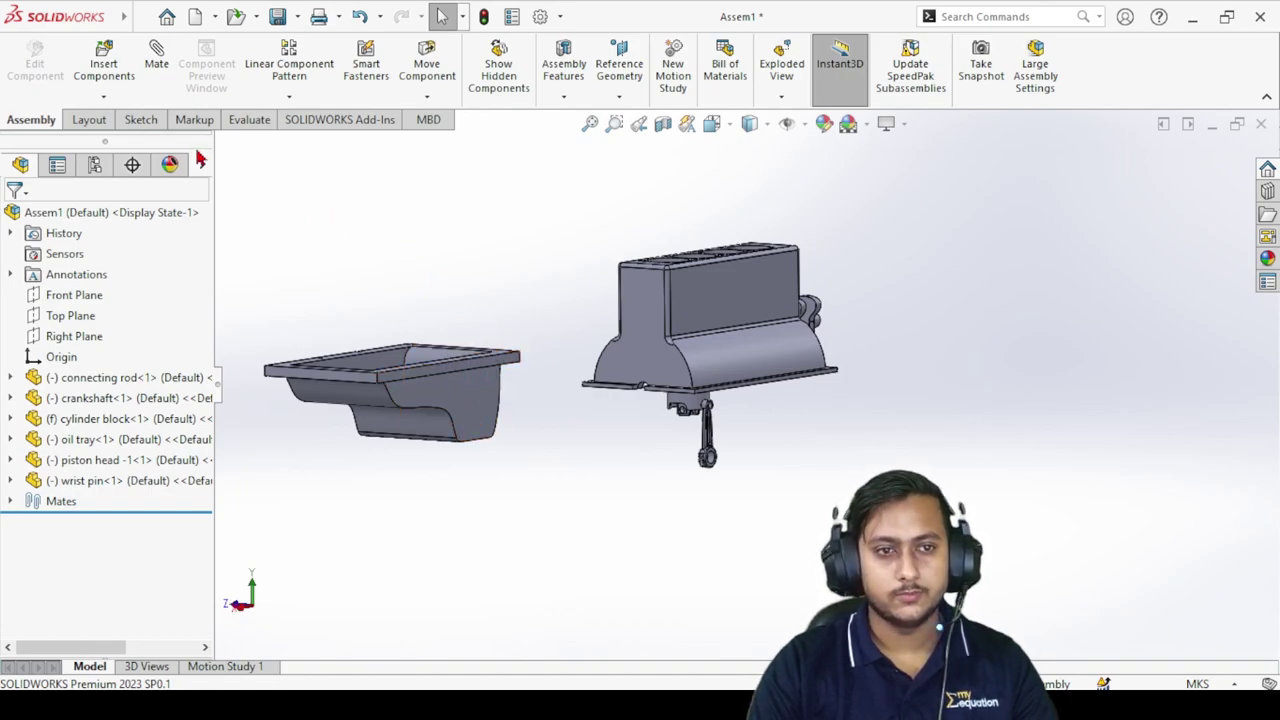
pyautogui.click(151, 63)
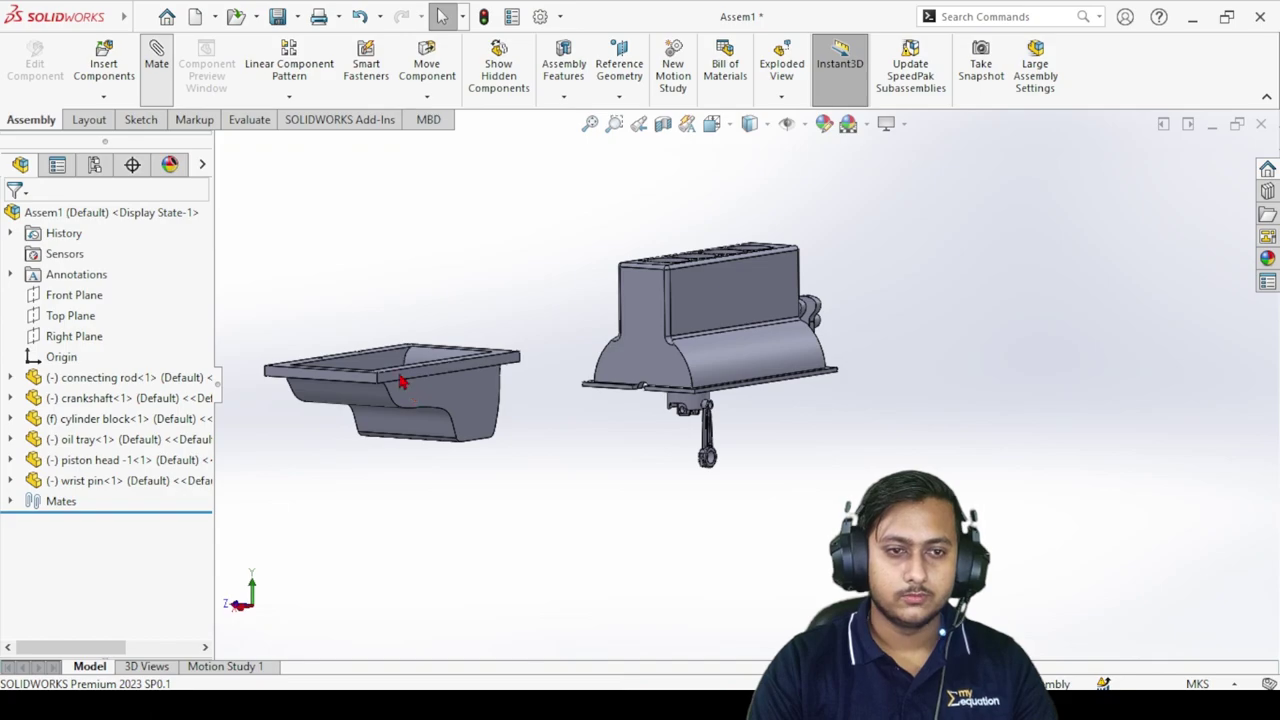
pyautogui.scroll(-3, 388, 386)
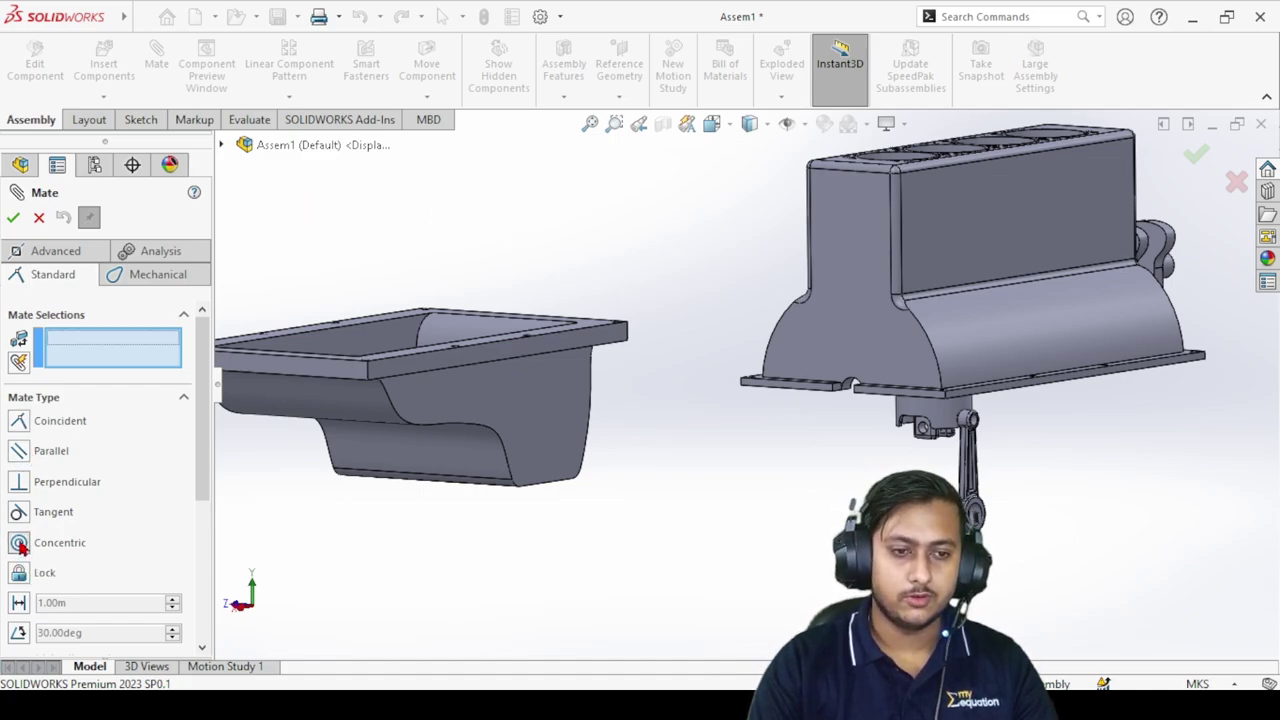
pyautogui.moveTo(531, 372); pyautogui.dragTo(500, 492, button='middle')
pyautogui.scroll(-6, 497, 497)
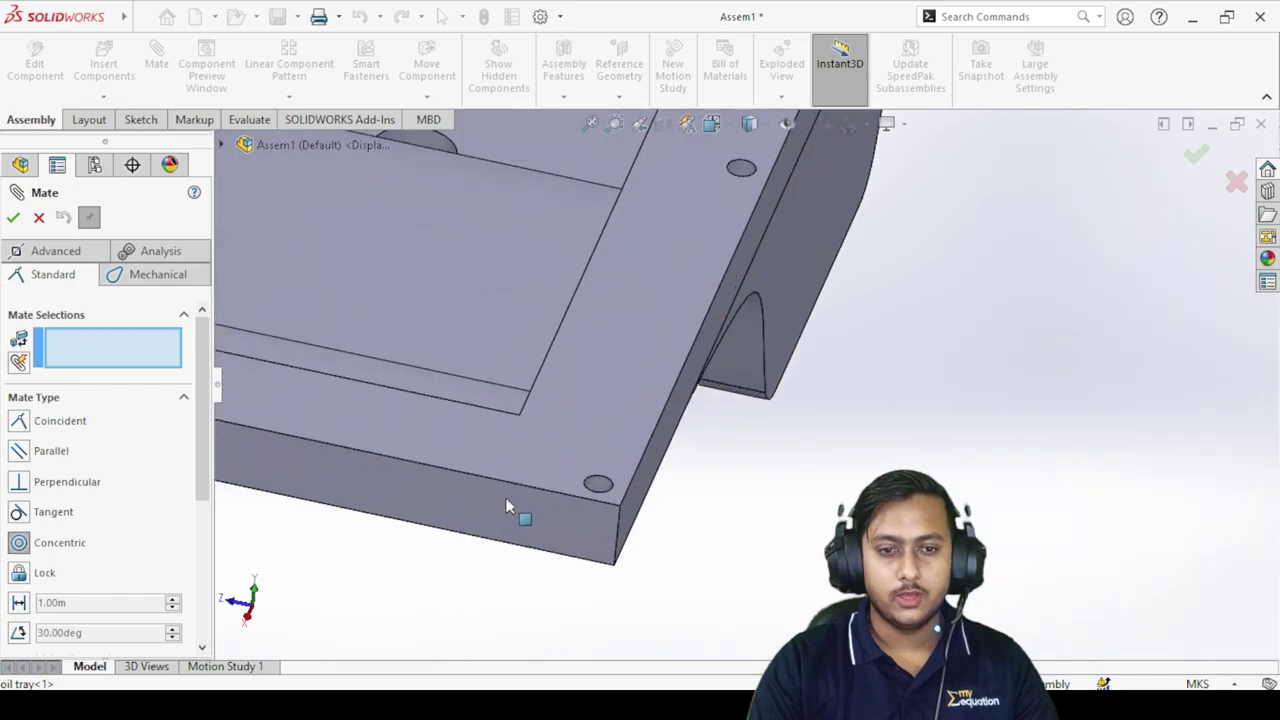
pyautogui.click(586, 486)
# Mate the oil tray's corner hole concentric with the matching corner hole in the cylinder block's flange.
pyautogui.scroll(10, 586, 486)
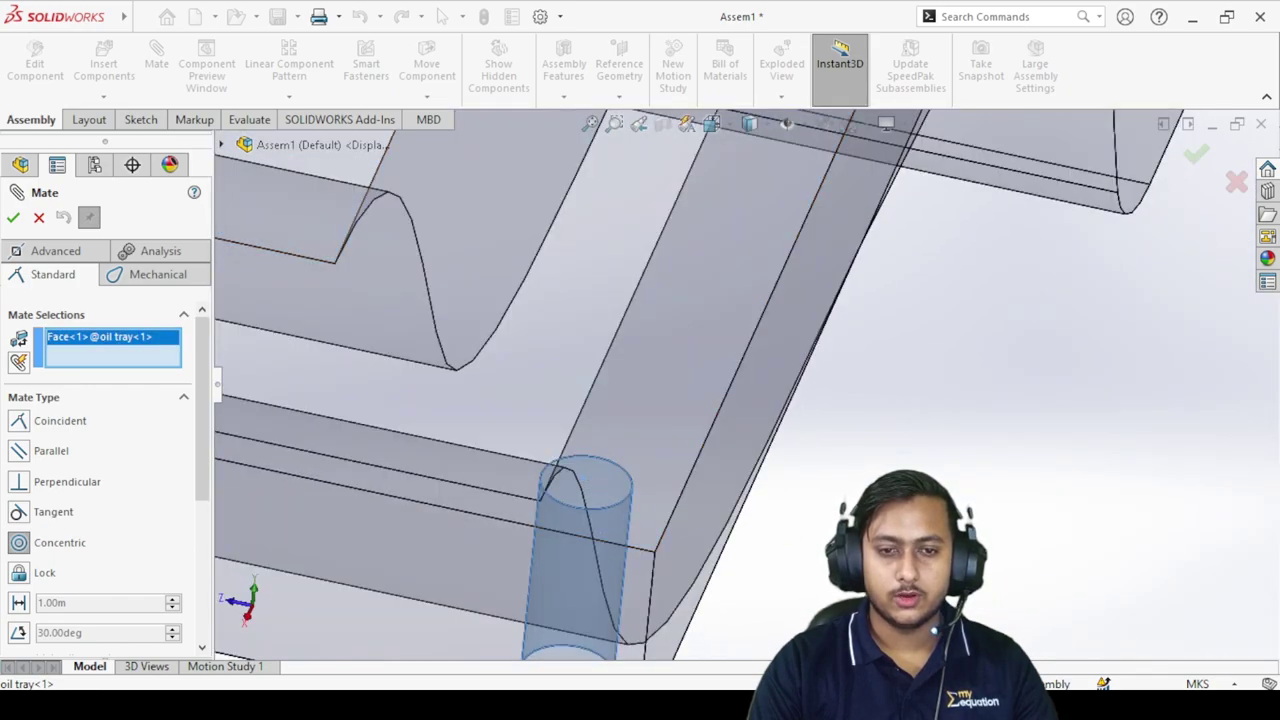
pyautogui.scroll(-4, 1174, 508)
pyautogui.scroll(-3, 929, 349)
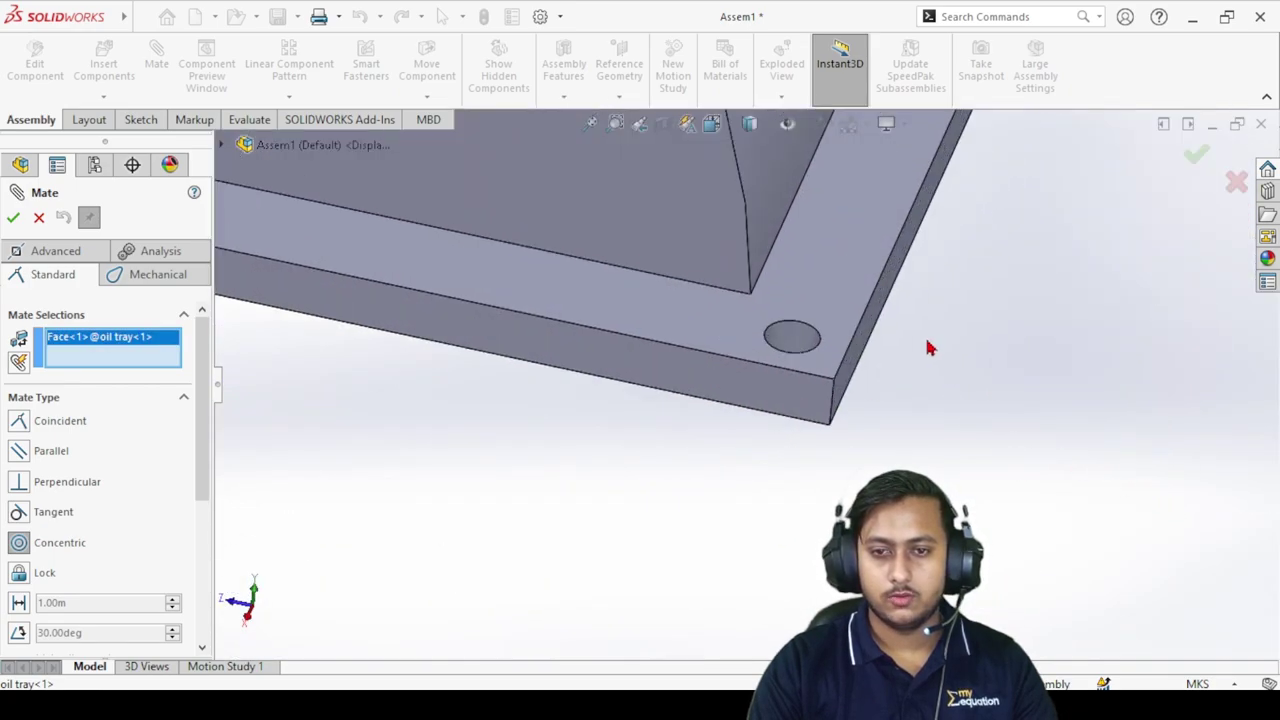
pyautogui.scroll(-3, 796, 343)
pyautogui.click(844, 388)
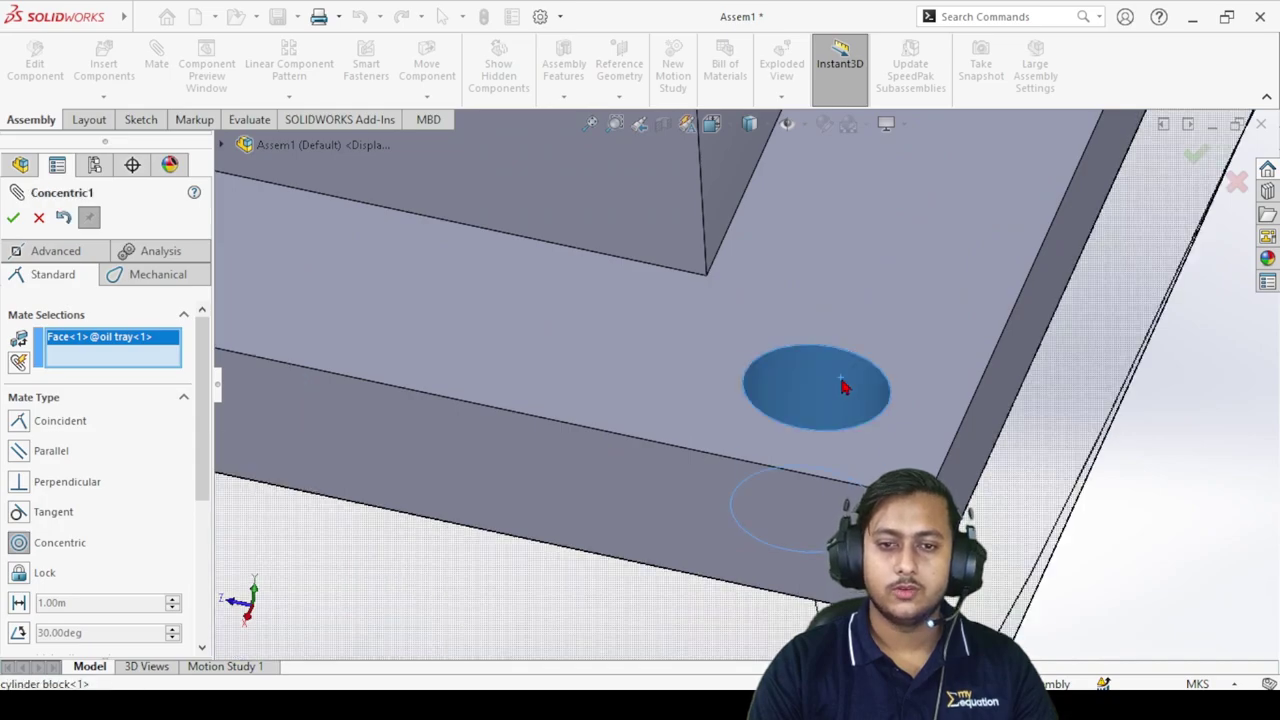
pyautogui.scroll(5, 697, 441)
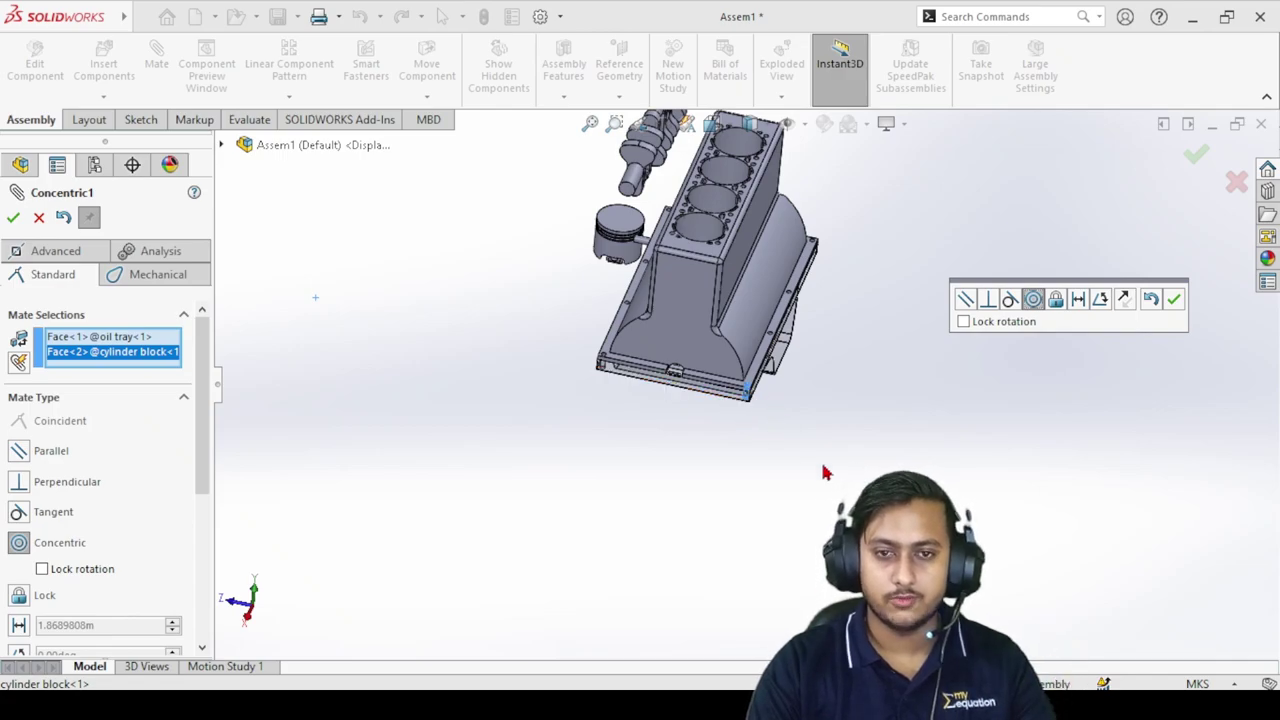
pyautogui.scroll(-6, 748, 362)
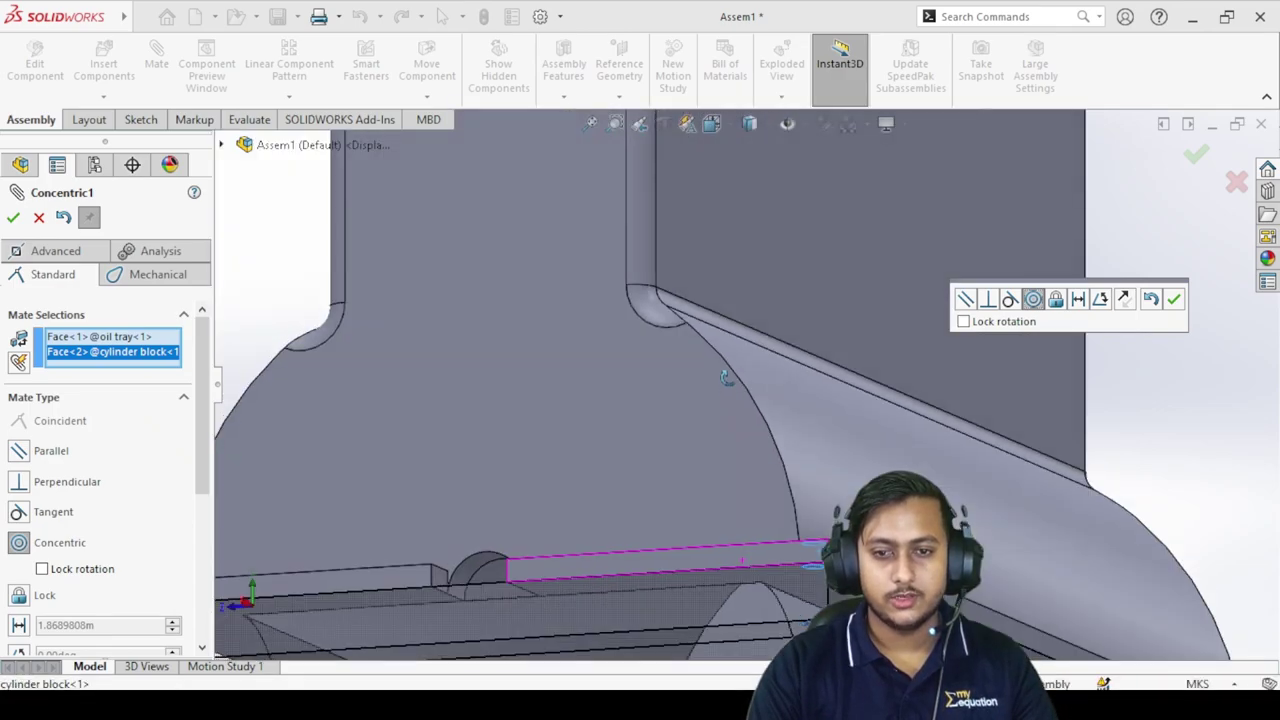
pyautogui.scroll(5, 726, 381)
pyautogui.scroll(-3, 733, 455)
pyautogui.moveTo(798, 548); pyautogui.dragTo(814, 525, button='middle')
pyautogui.scroll(3, 816, 410)
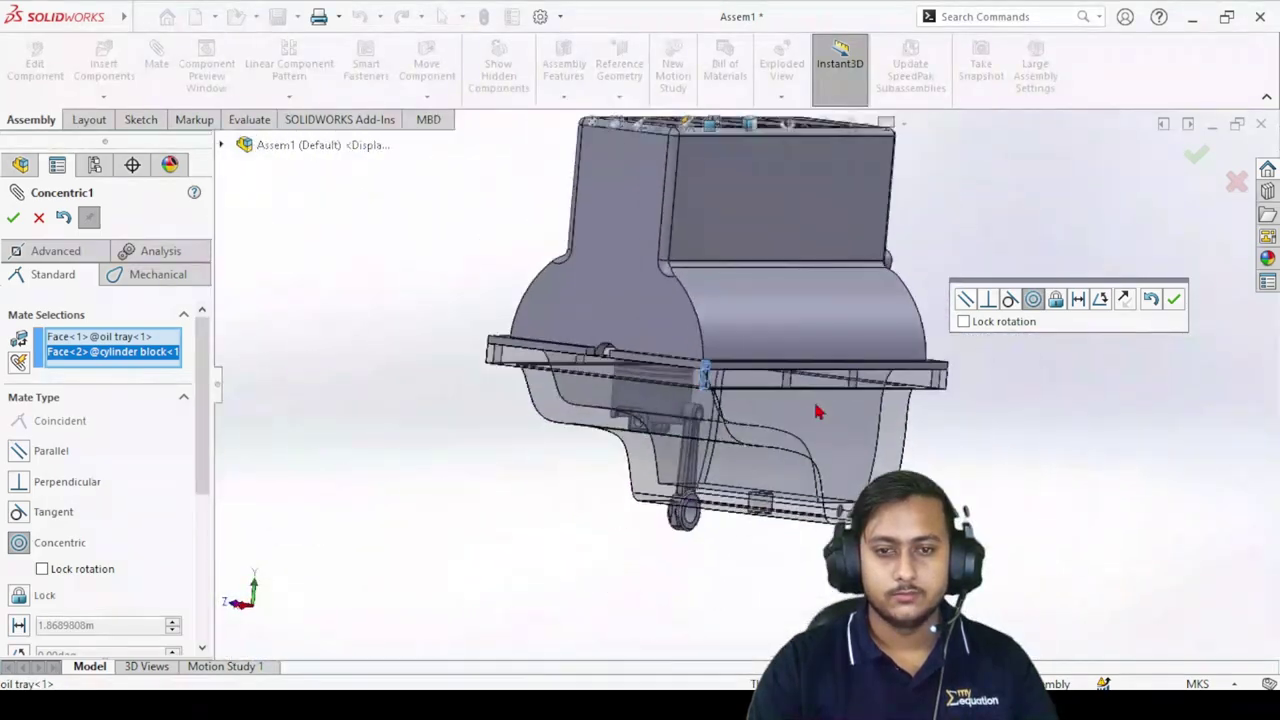
pyautogui.scroll(-2, 817, 413)
pyautogui.click(14, 219)
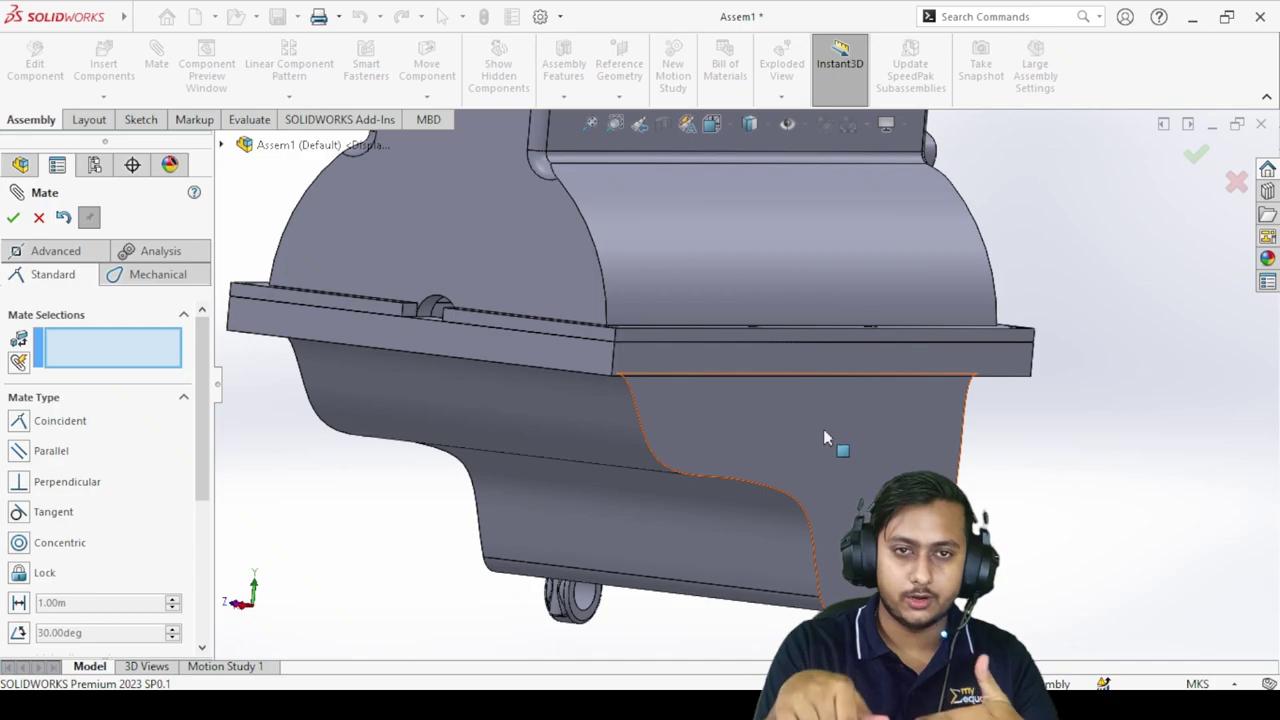
# Swing the oil tray around its mated corner hole to check its remaining rotation, then bring it back under the cylinder block.
pyautogui.scroll(6, 826, 437)
pyautogui.moveTo(829, 363); pyautogui.dragTo(763, 488, button='middle')
pyautogui.moveTo(762, 488); pyautogui.dragTo(640, 610)
pyautogui.moveTo(441, 688); pyautogui.dragTo(595, 535)
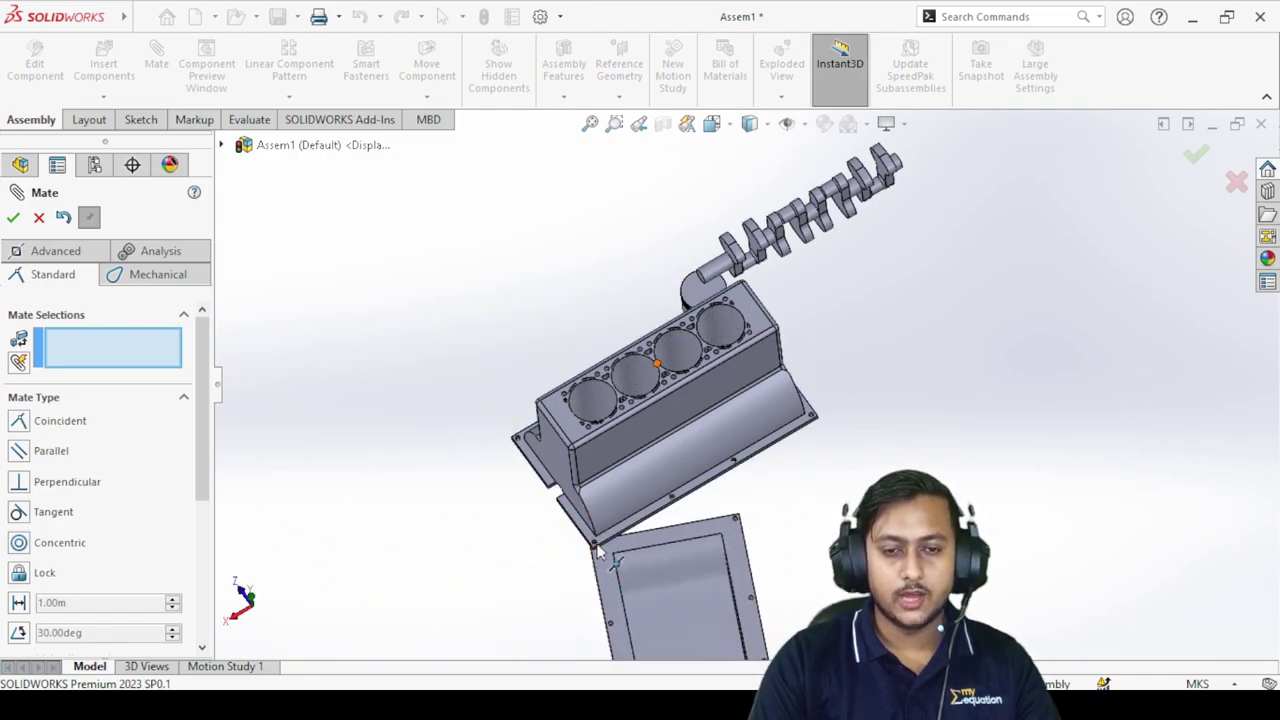
pyautogui.moveTo(623, 645); pyautogui.dragTo(808, 443)
pyautogui.moveTo(671, 583); pyautogui.dragTo(649, 415, button='middle')
pyautogui.scroll(-5, 511, 396)
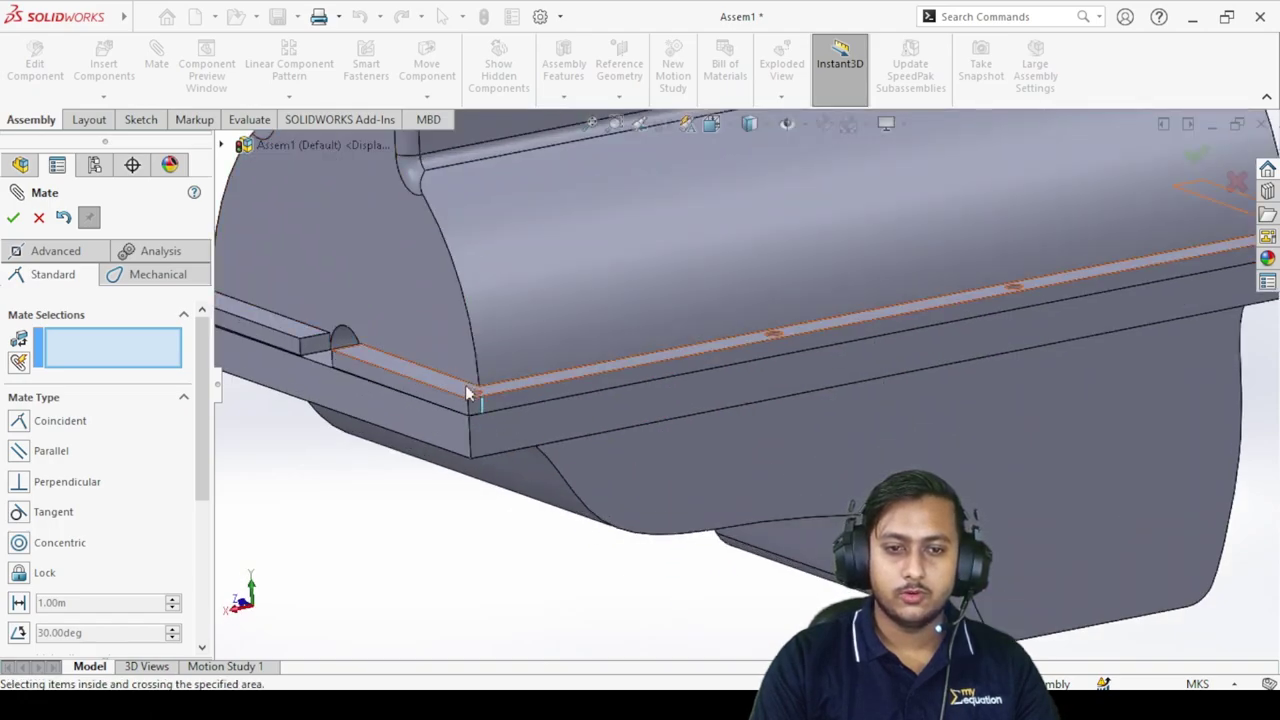
pyautogui.scroll(3, 773, 463)
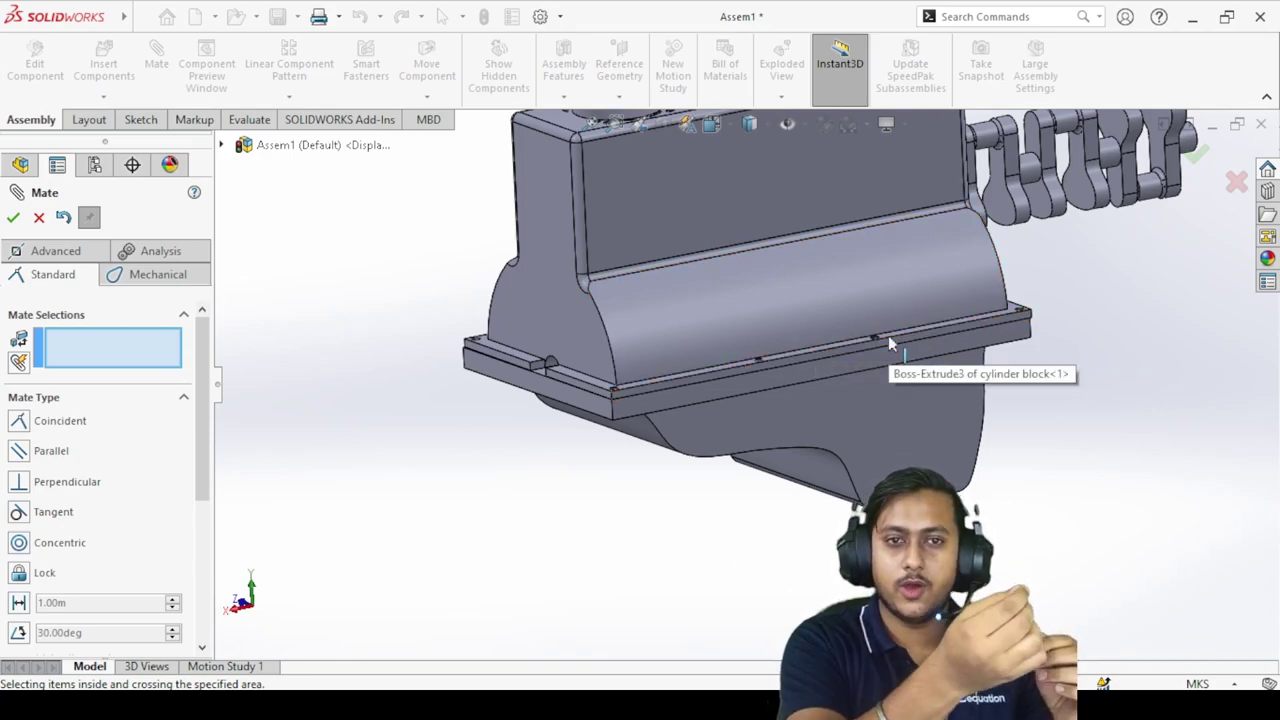
# Add a Concentric mate between a second corner hole of the cylinder block's flange and the oil tray's matching hole, then close the Mate command.
pyautogui.moveTo(982, 368); pyautogui.dragTo(889, 434, button='middle')
pyautogui.scroll(2, 1108, 343)
pyautogui.scroll(-5, 1106, 345)
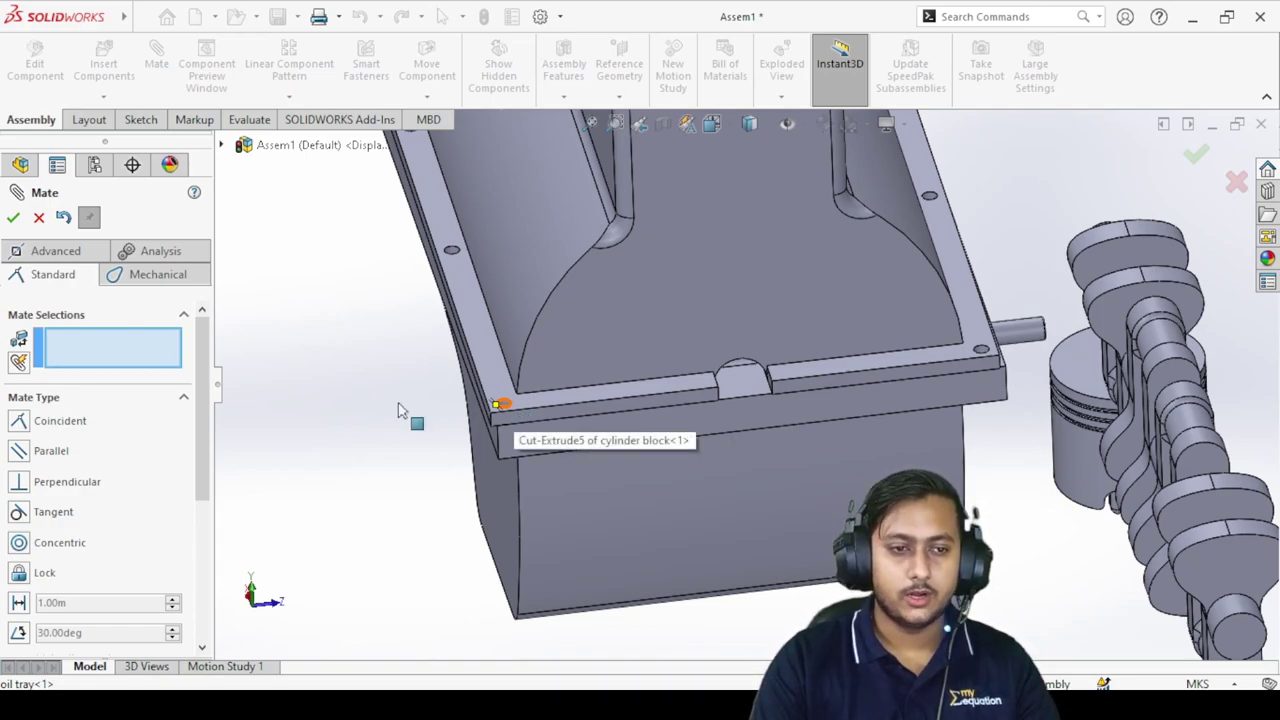
pyautogui.click(19, 542)
pyautogui.scroll(-6, 975, 345)
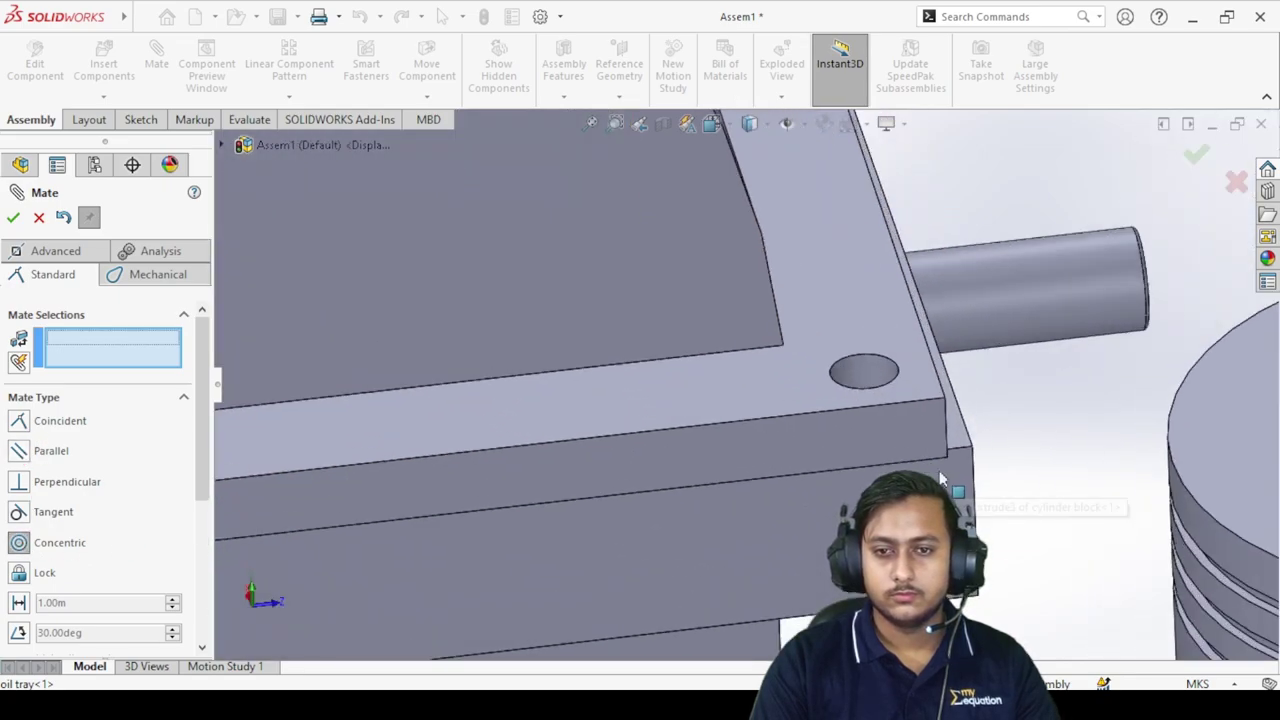
pyautogui.click(777, 281)
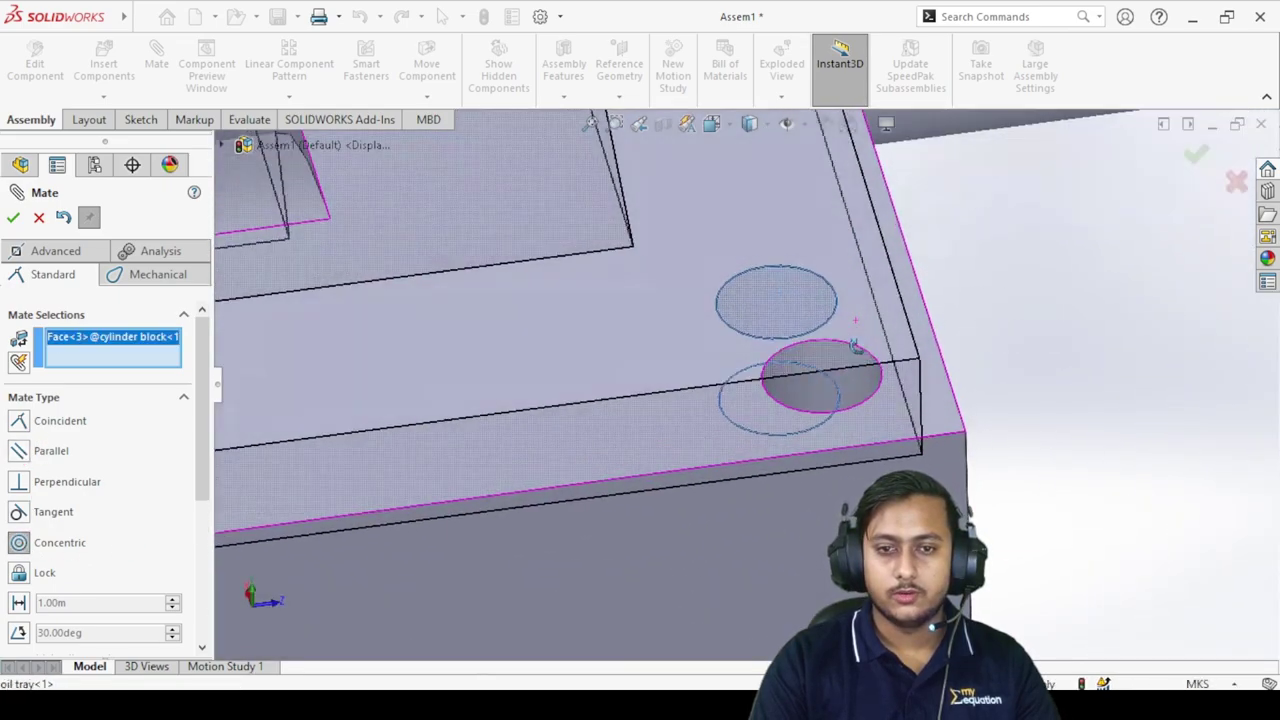
pyautogui.click(845, 380)
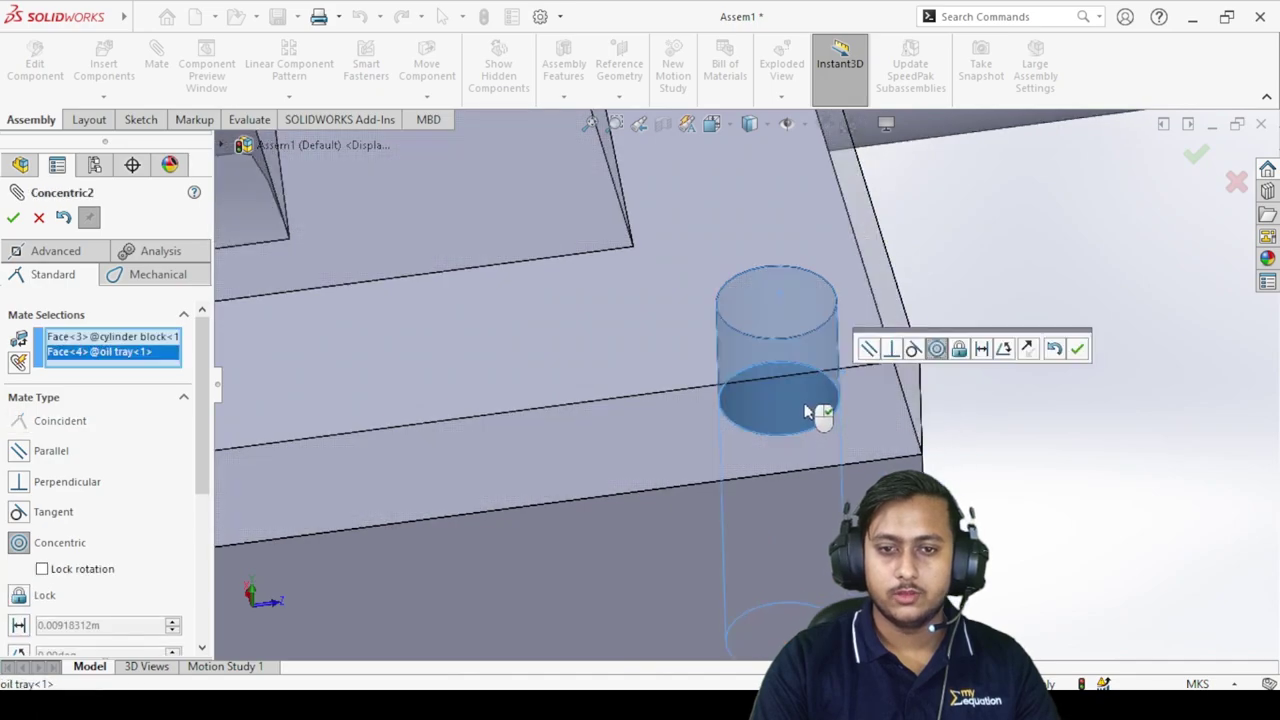
pyautogui.click(13, 218)
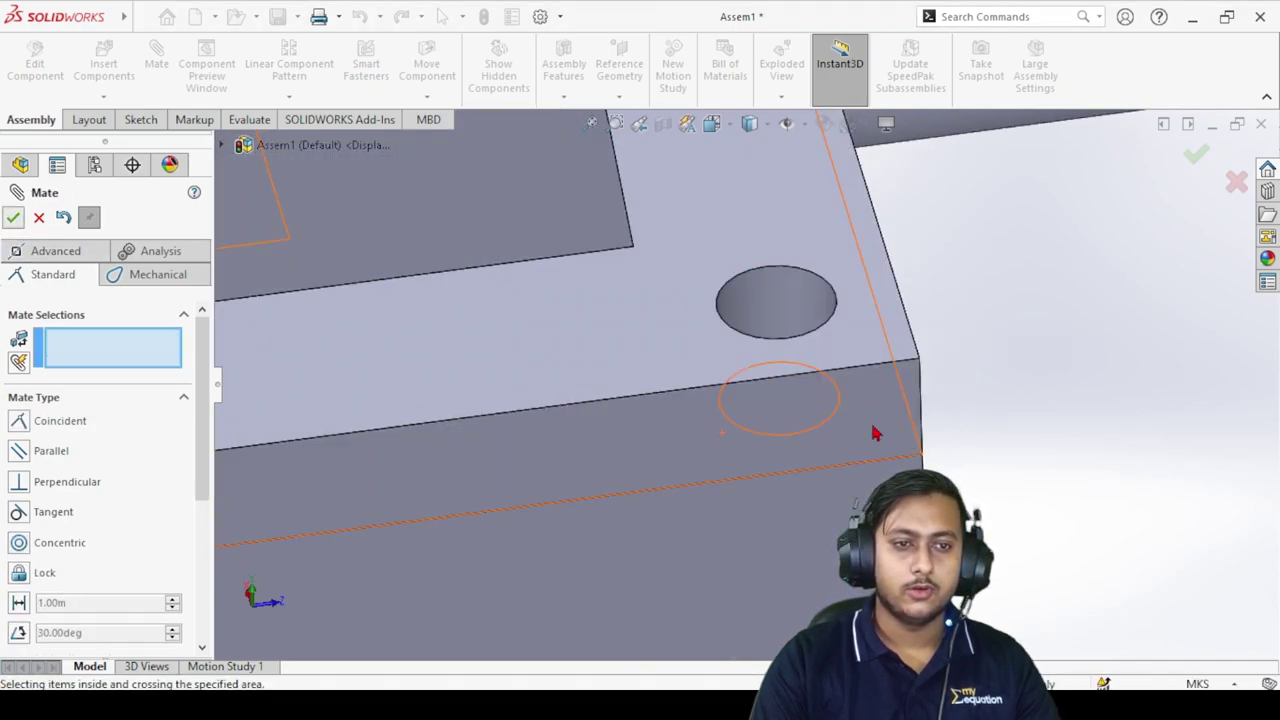
pyautogui.press('Escape')
# Check the oil tray's fit against the cylinder block from several sides after mating.
pyautogui.scroll(10, 1054, 437)
pyautogui.scroll(-4, 722, 446)
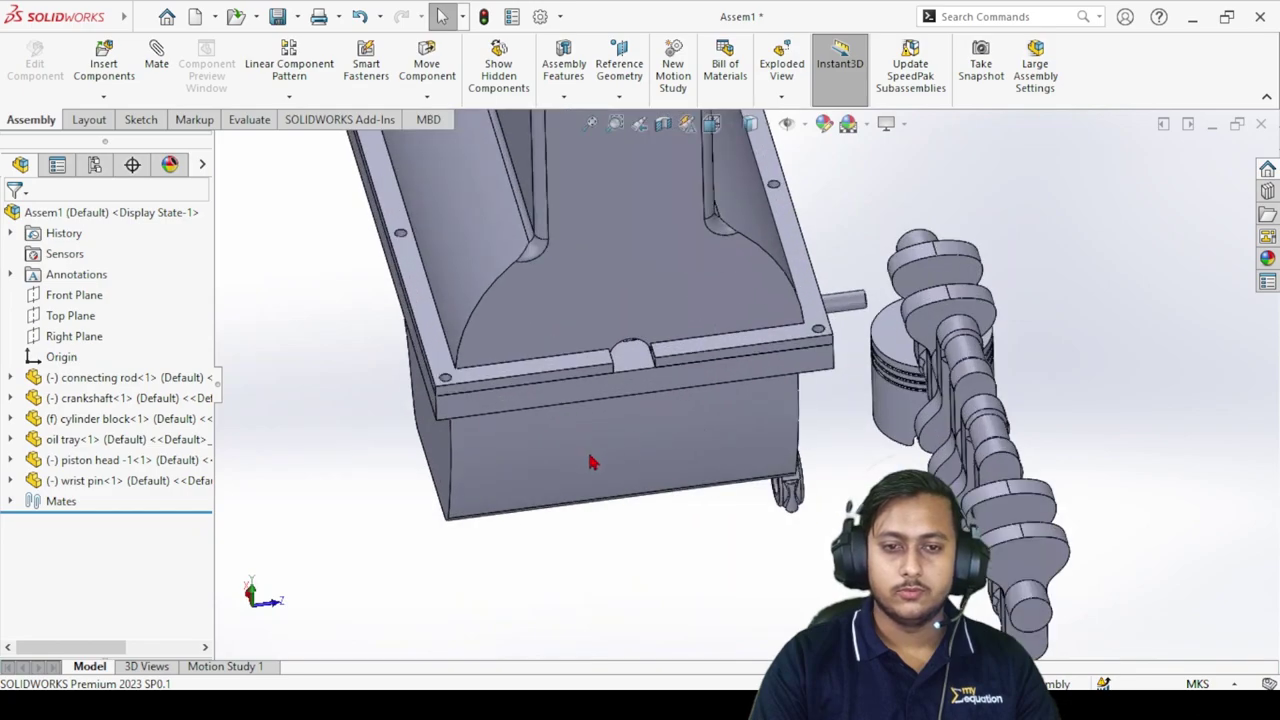
pyautogui.moveTo(590, 462); pyautogui.dragTo(648, 448, button='middle')
pyautogui.click(648, 448)
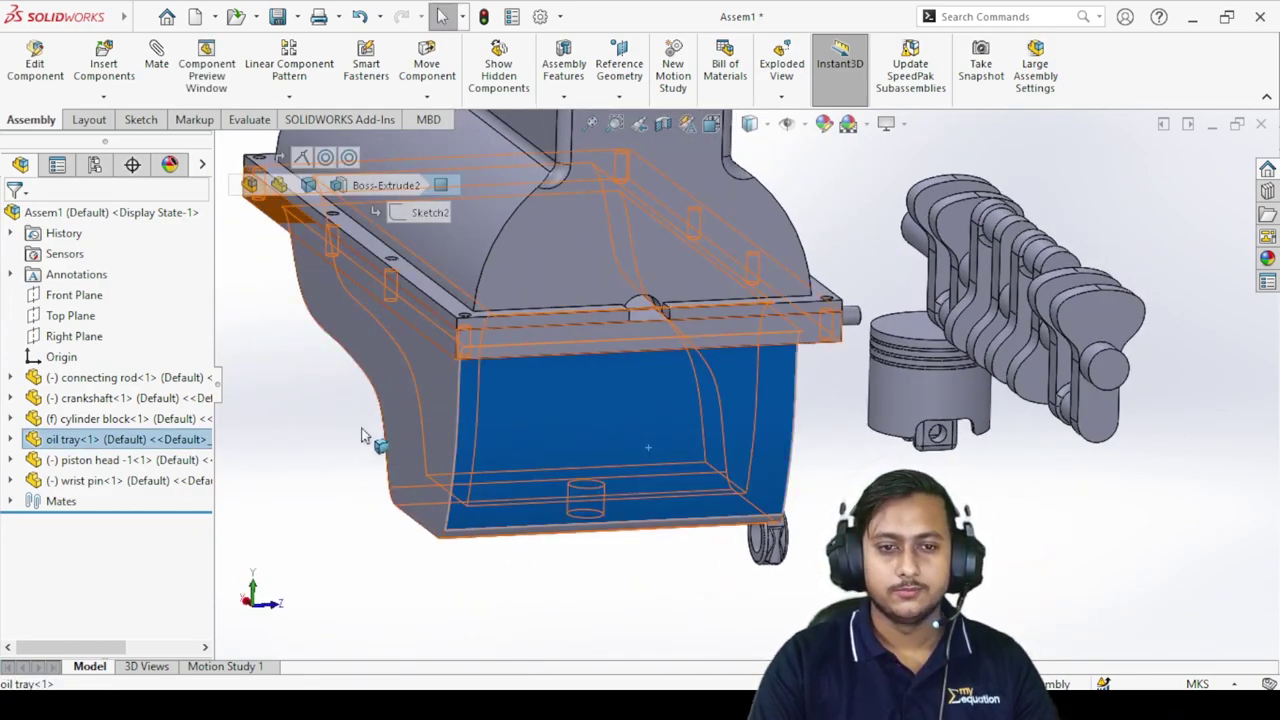
pyautogui.click(514, 552)
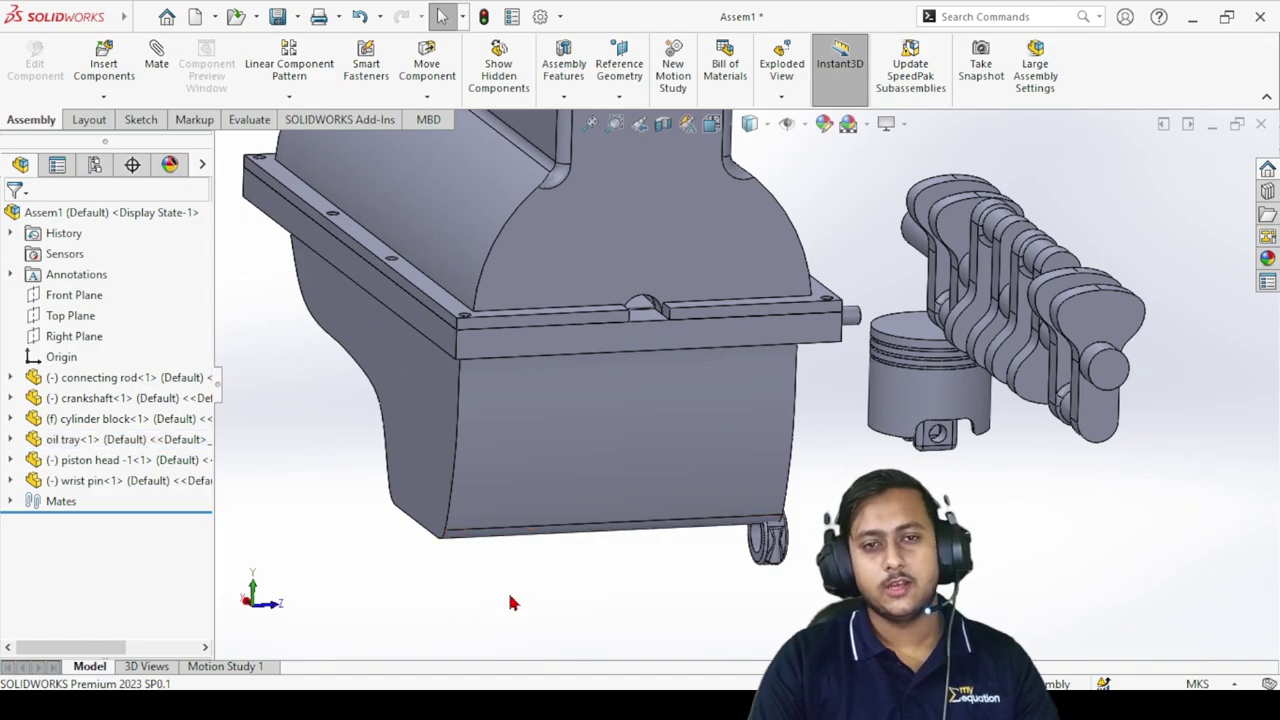
pyautogui.scroll(4, 600, 488)
pyautogui.scroll(-3, 608, 354)
pyautogui.moveTo(609, 345); pyautogui.dragTo(918, 278, button='middle')
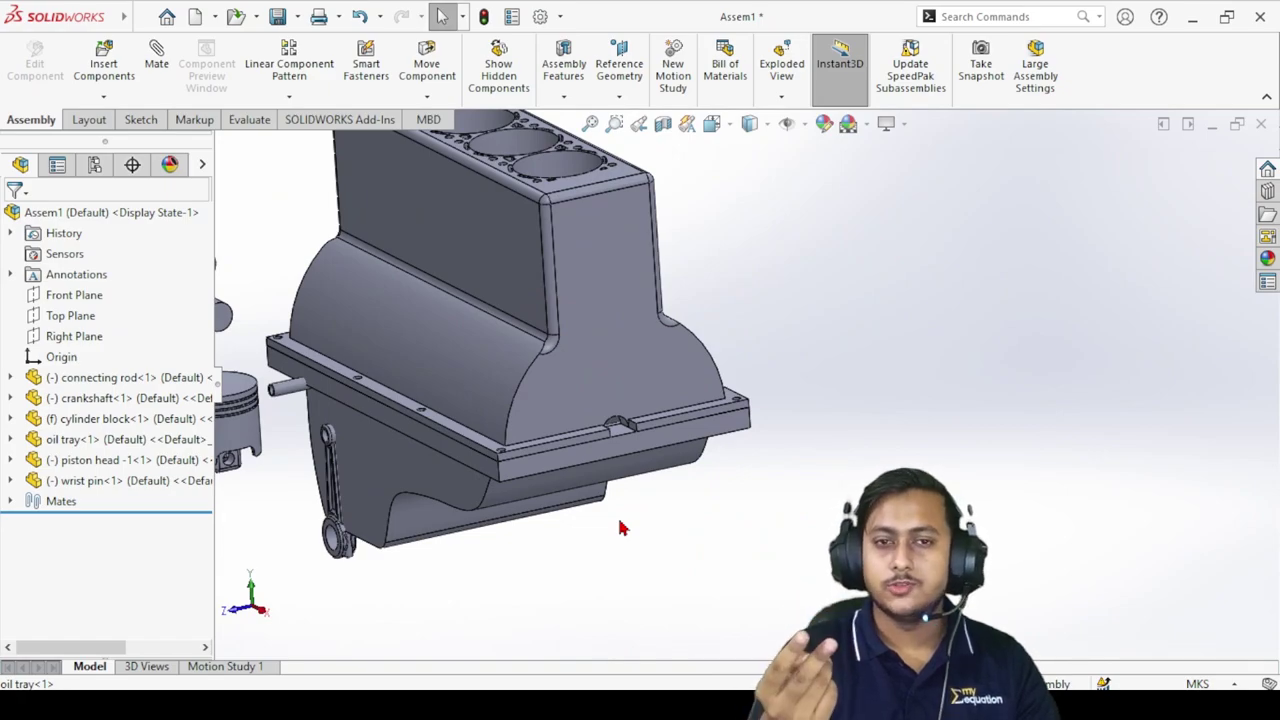
# Make the oil tray transparent and dismiss the save reminder.
pyautogui.scroll(4, 620, 480)
pyautogui.scroll(-4, 601, 430)
pyautogui.moveTo(586, 444); pyautogui.dragTo(594, 398, button='middle')
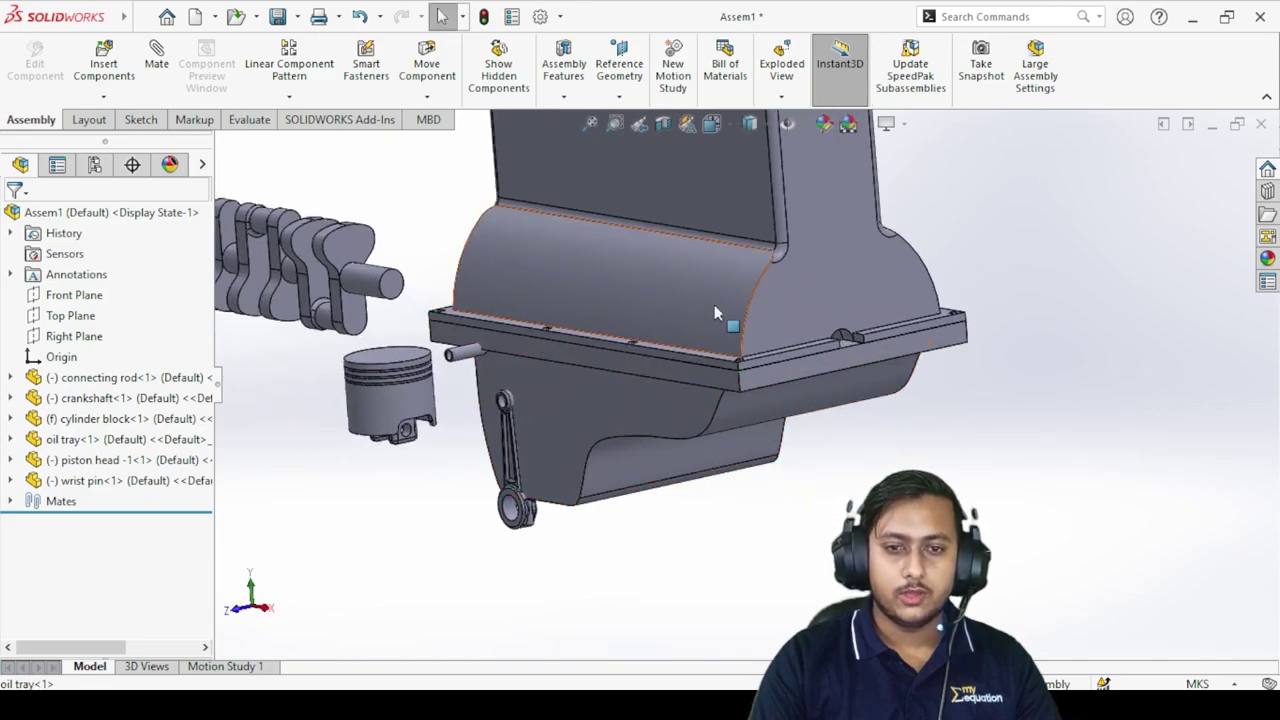
pyautogui.rightClick(566, 398)
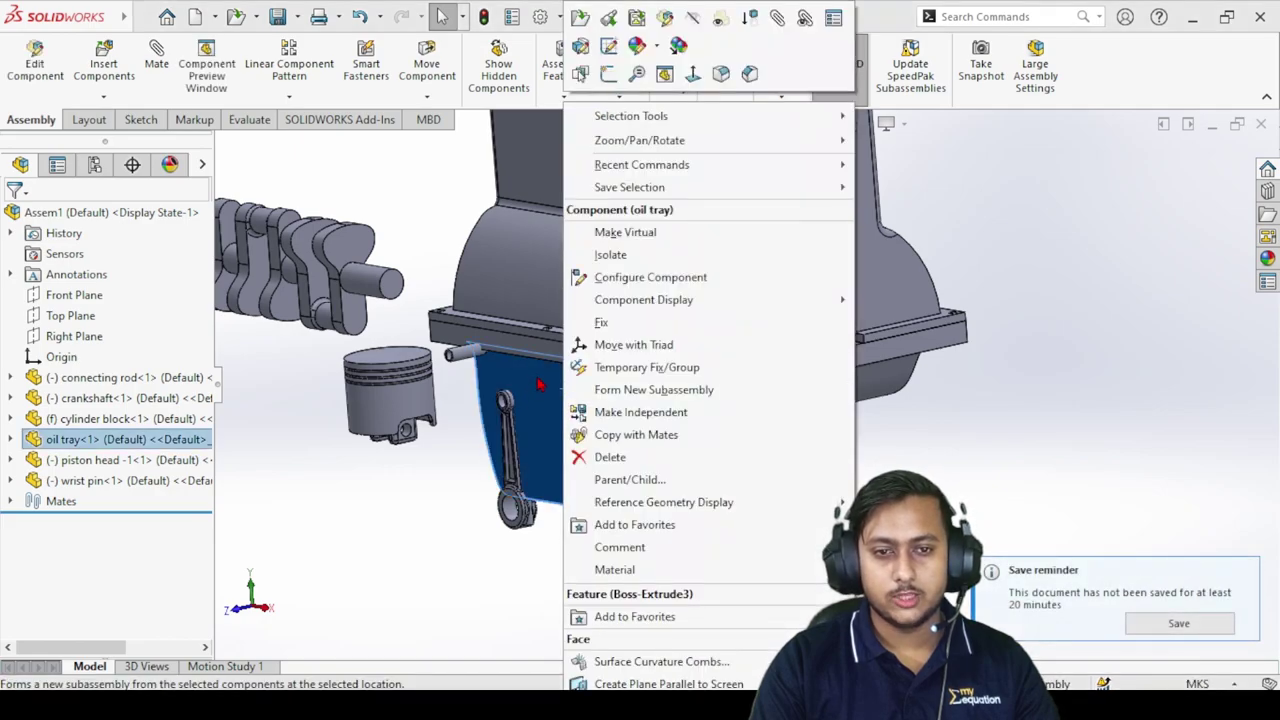
pyautogui.click(721, 22)
pyautogui.click(1060, 532)
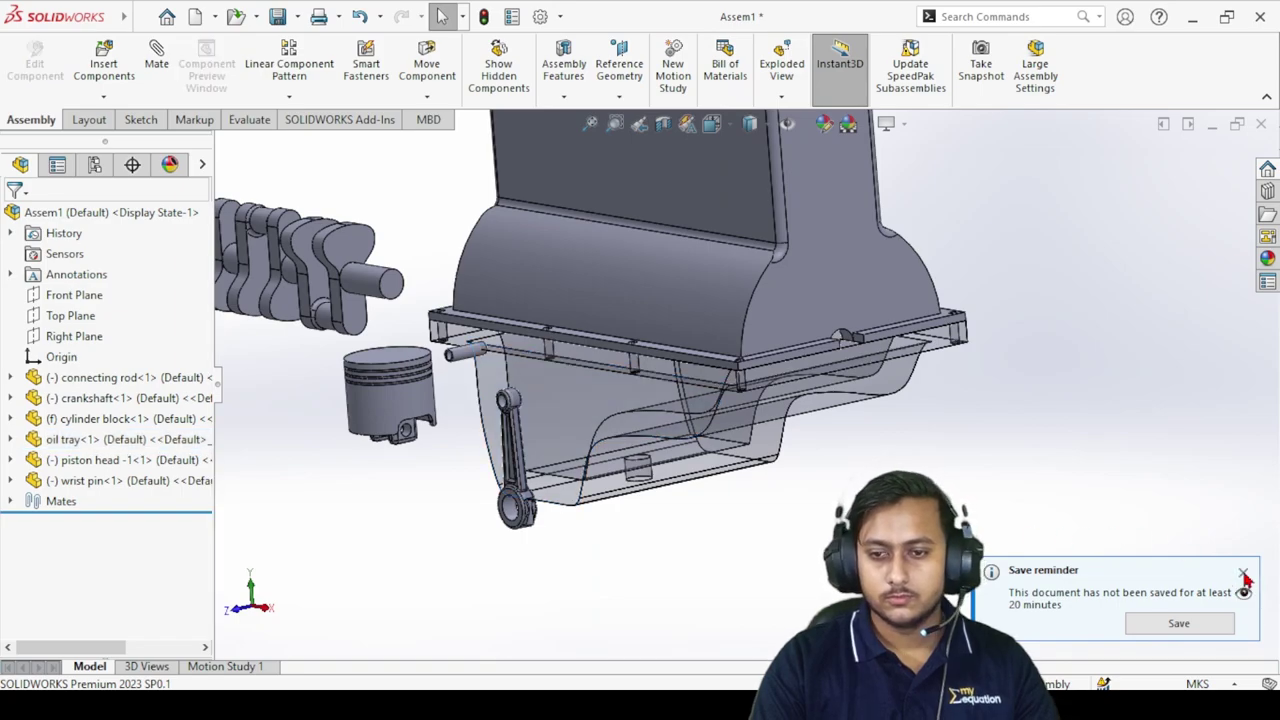
pyautogui.click(1245, 577)
# Mate the crankshaft's cylindrical end shaft concentric with the half-round bearing notch in the cylinder block's end flange.
pyautogui.scroll(3, 771, 506)
pyautogui.scroll(-5, 680, 320)
pyautogui.moveTo(771, 547); pyautogui.dragTo(745, 455, button='middle')
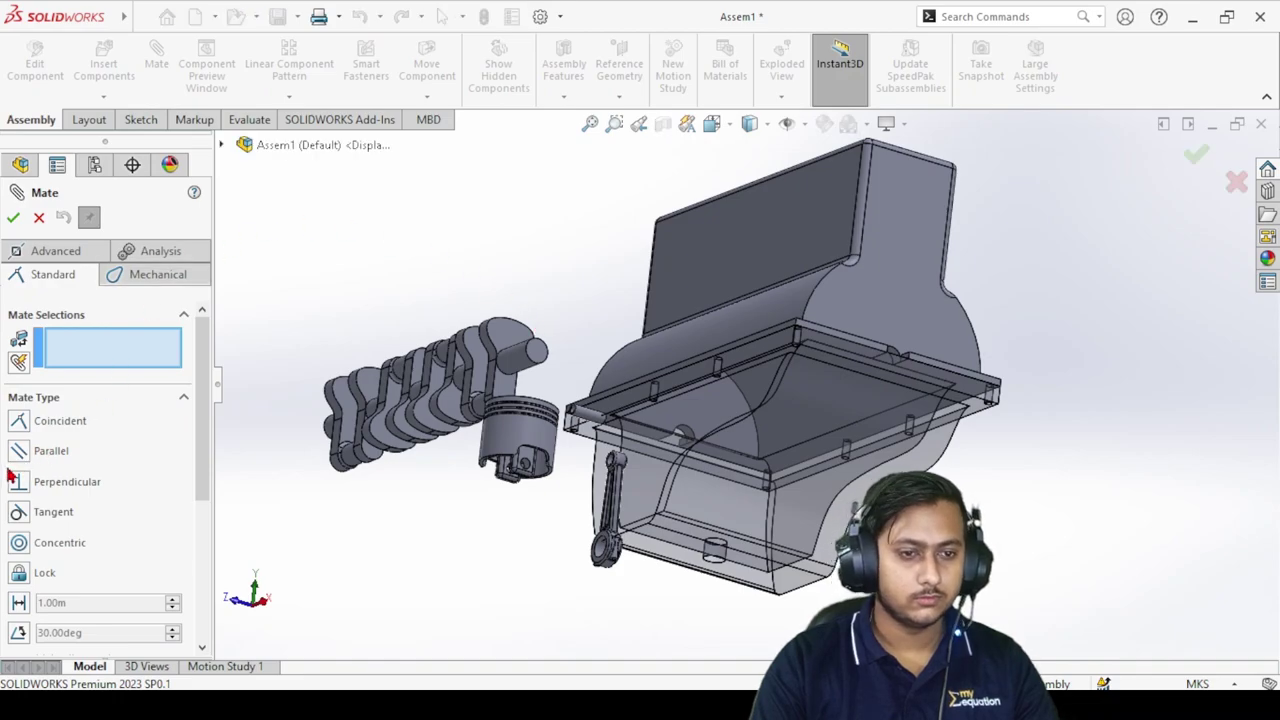
pyautogui.click(19, 543)
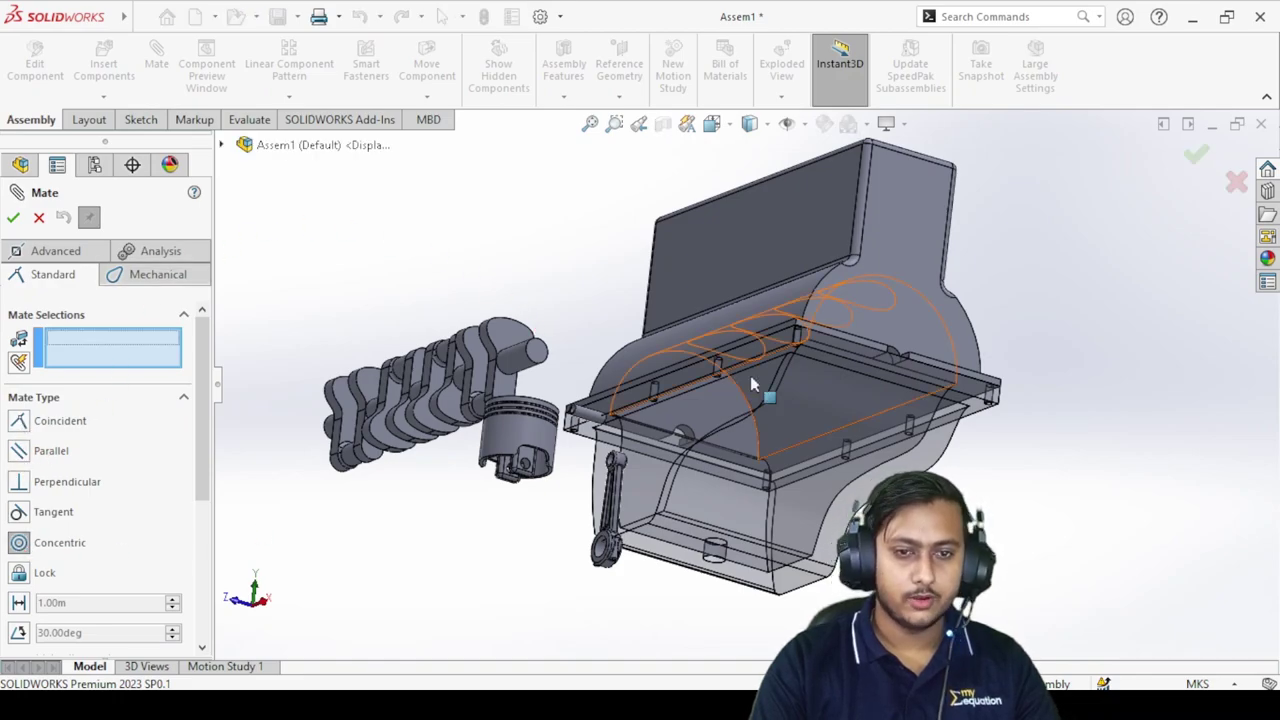
pyautogui.scroll(-4, 752, 355)
pyautogui.click(265, 387)
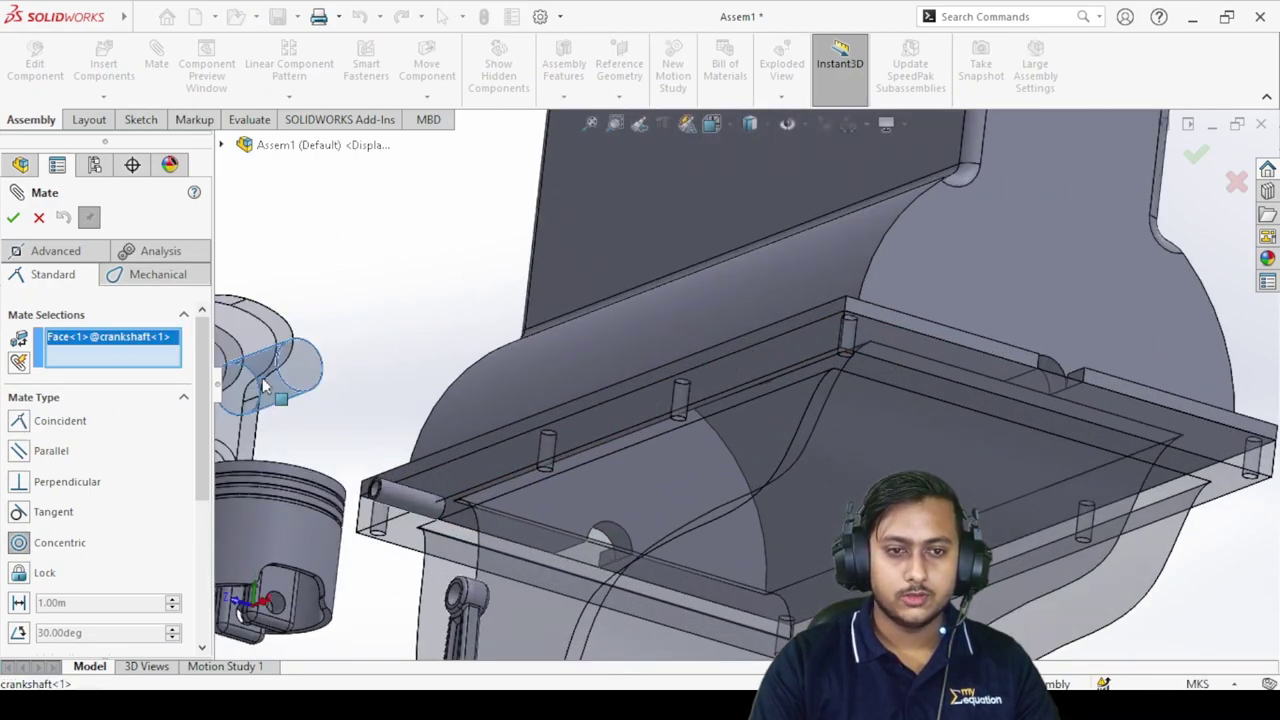
pyautogui.click(1048, 376)
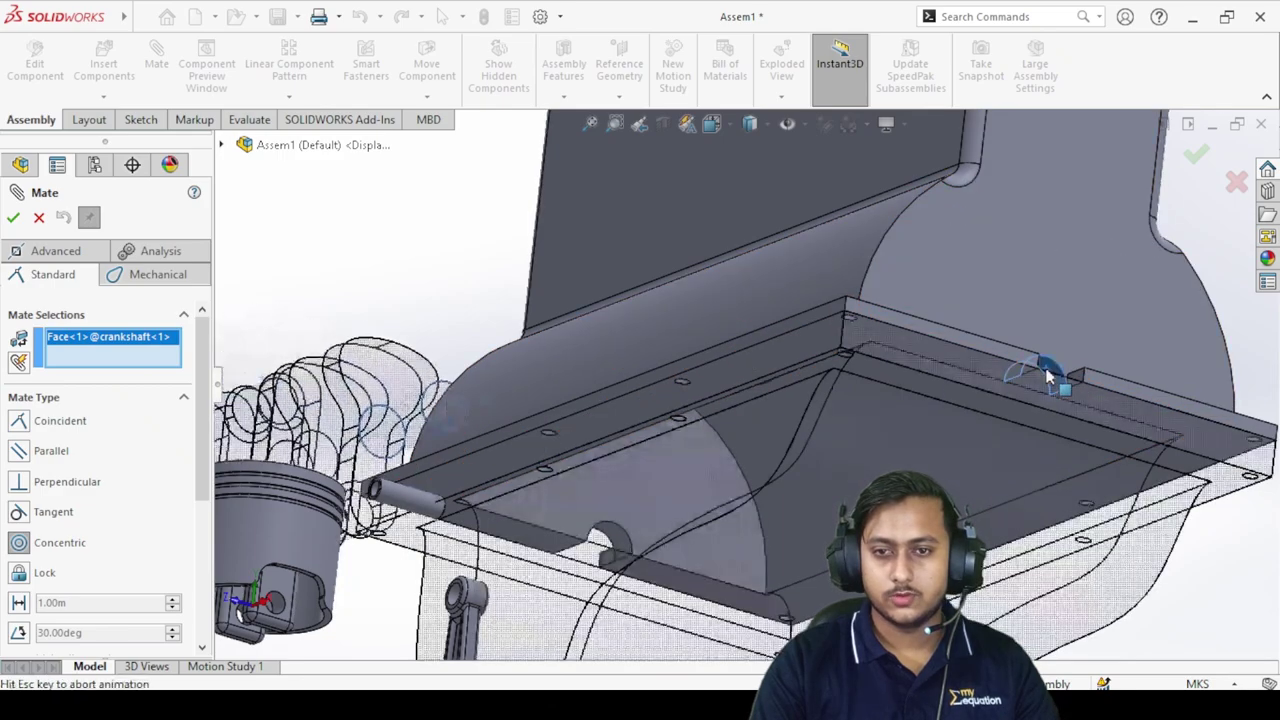
pyautogui.click(13, 220)
# Examine the crankshaft's position relative to the bearing notches of the cylinder block from several angles.
pyautogui.scroll(4, 549, 320)
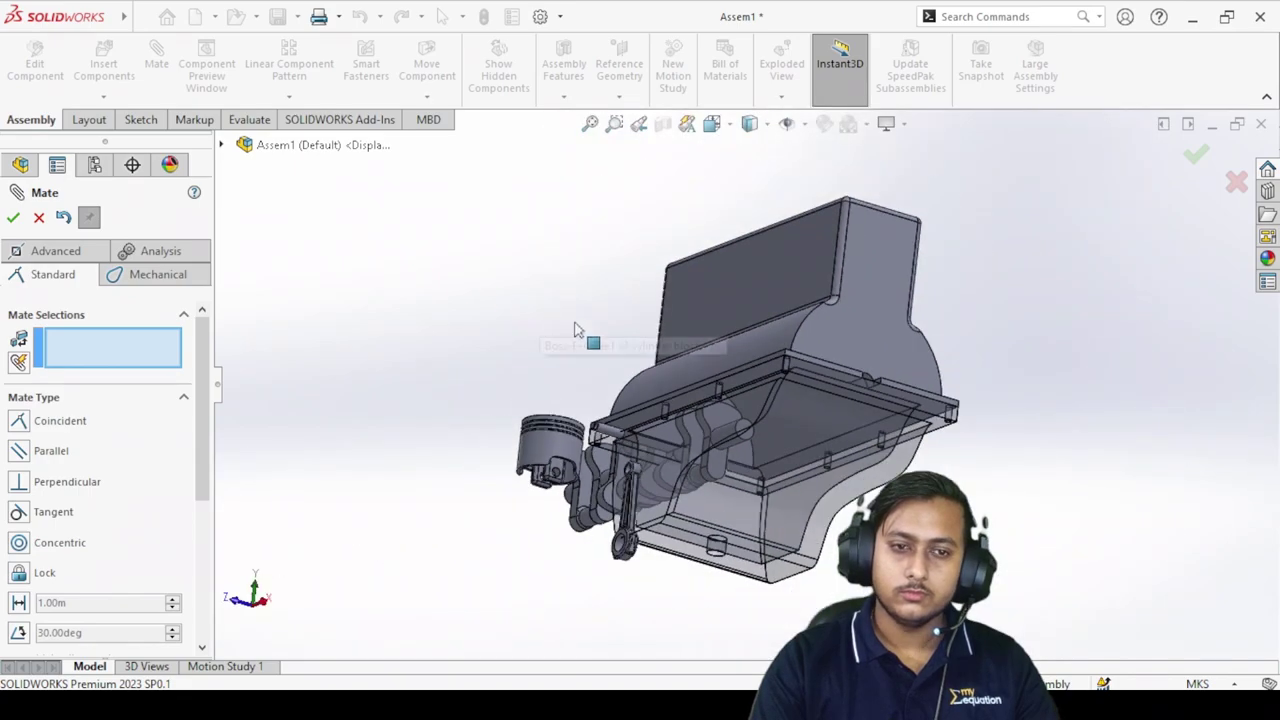
pyautogui.scroll(-3, 801, 415)
pyautogui.moveTo(801, 415); pyautogui.dragTo(686, 440, button='middle')
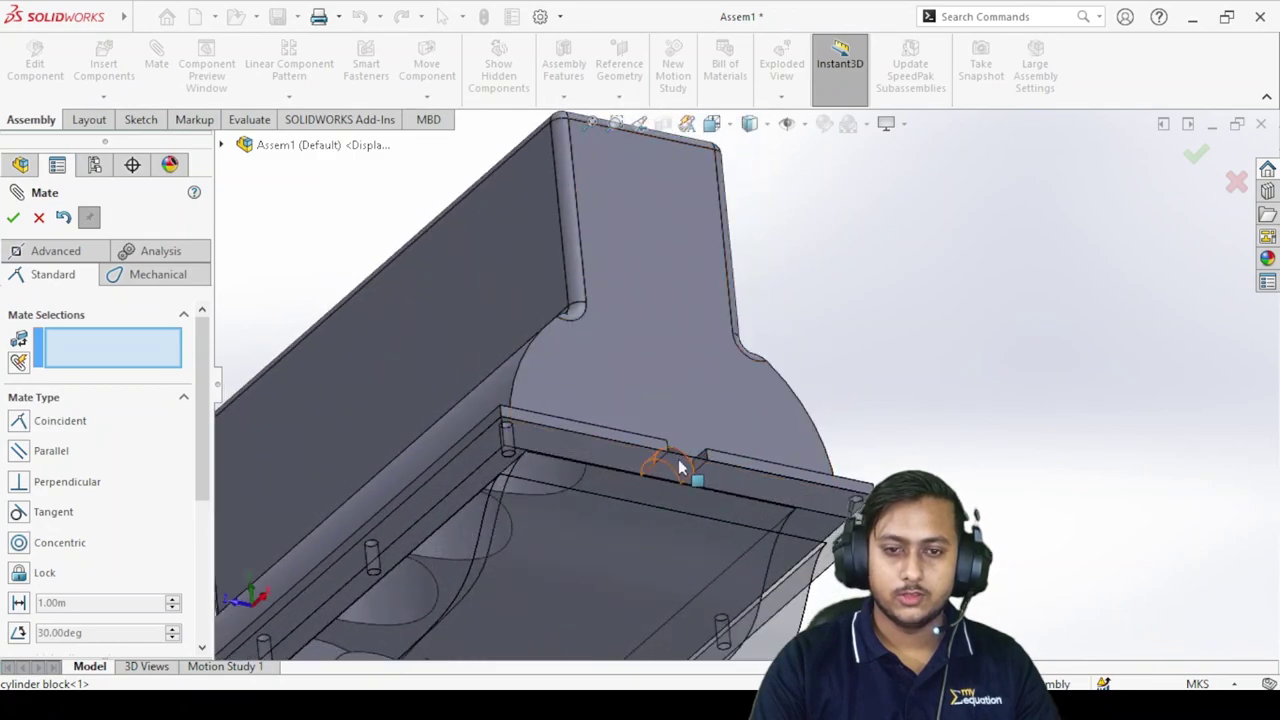
pyautogui.scroll(3, 622, 364)
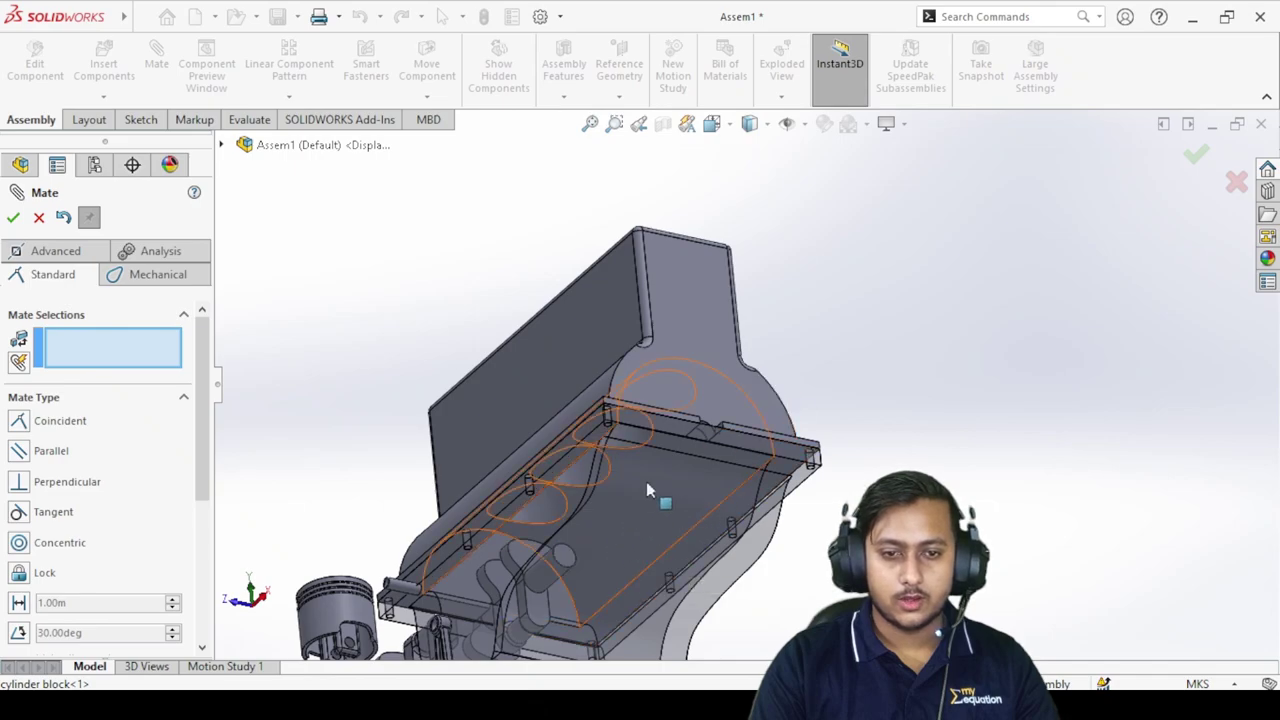
pyautogui.scroll(4, 682, 582)
pyautogui.scroll(-4, 692, 494)
pyautogui.moveTo(686, 409); pyautogui.dragTo(302, 531, button='middle')
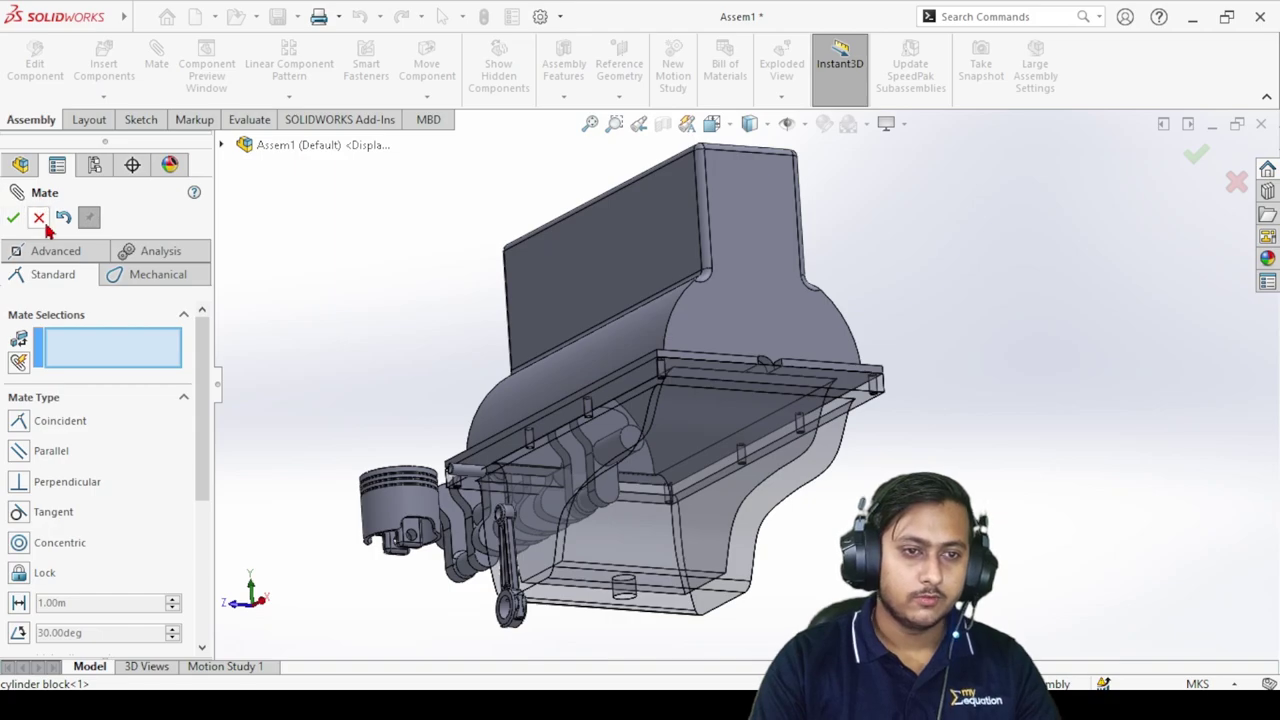
pyautogui.moveTo(480, 588); pyautogui.dragTo(431, 600, button='middle')
pyautogui.scroll(3, 431, 600)
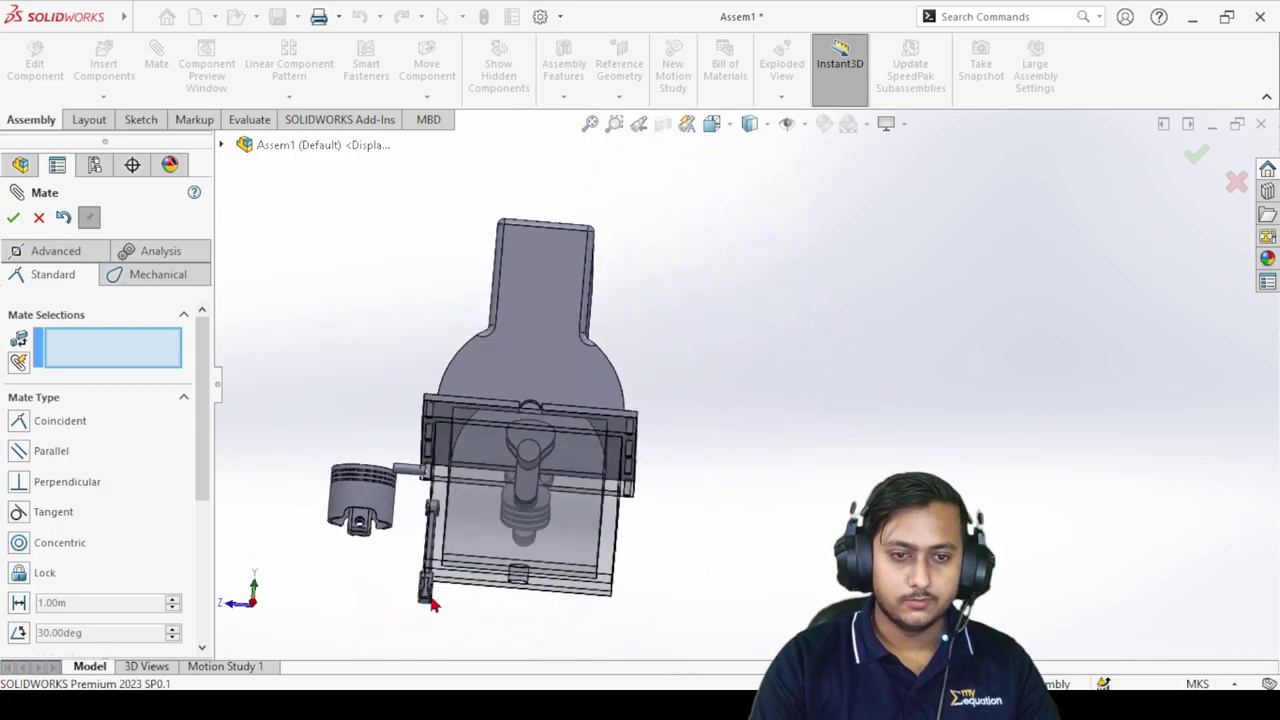
# Mate the piston head's pin hole concentric with the small-end bore of the connecting rod.
pyautogui.scroll(-6, 514, 506)
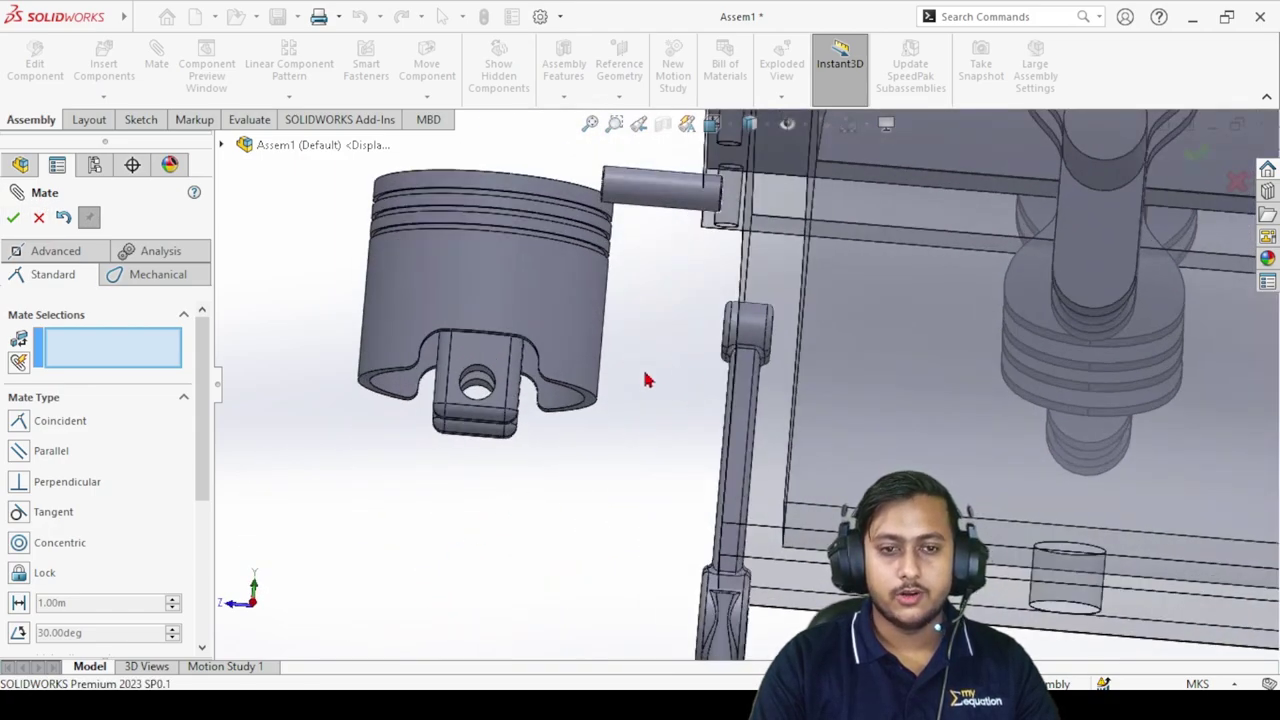
pyautogui.moveTo(649, 368); pyautogui.dragTo(689, 329, button='middle')
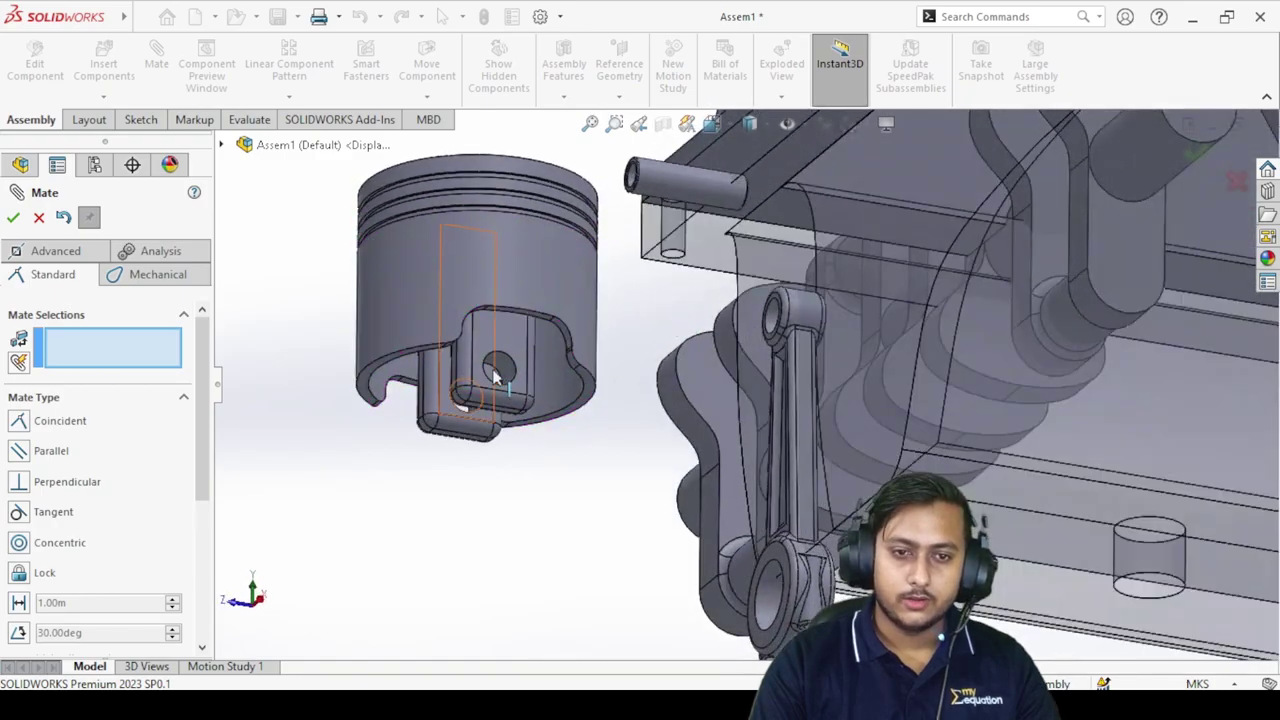
pyautogui.click(501, 371)
pyautogui.moveTo(826, 362); pyautogui.dragTo(846, 461, button='middle')
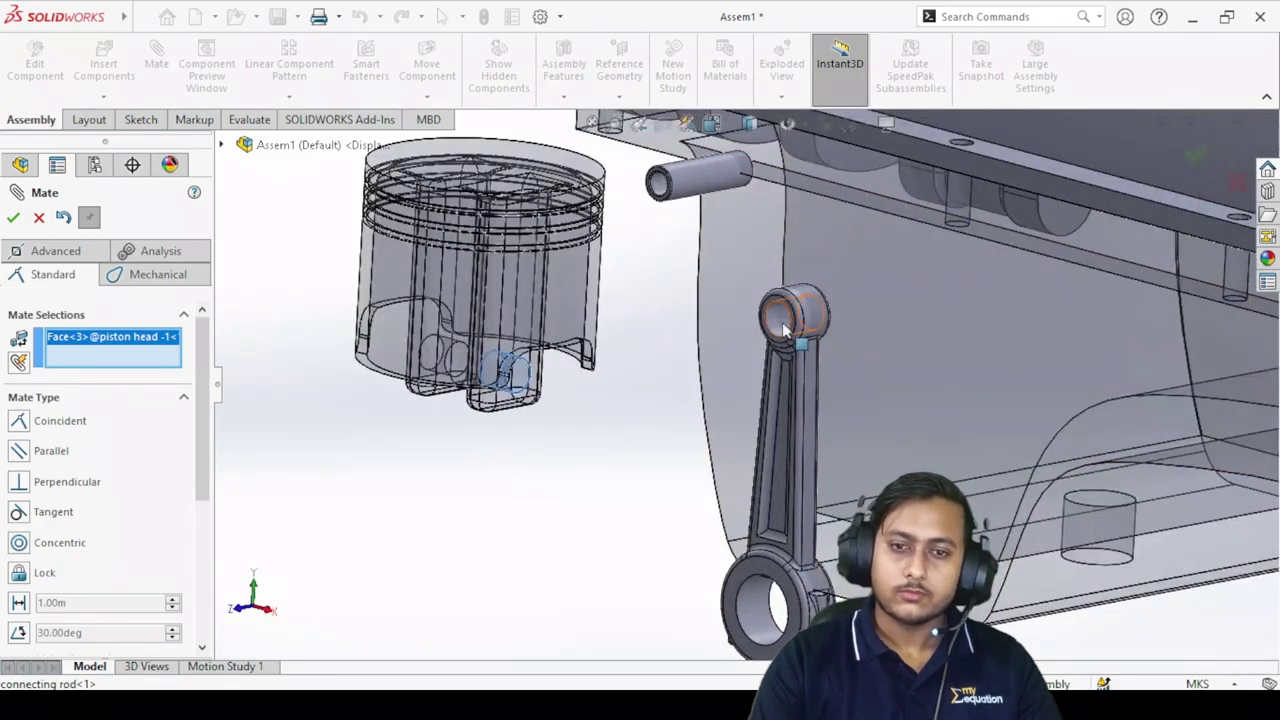
pyautogui.click(775, 318)
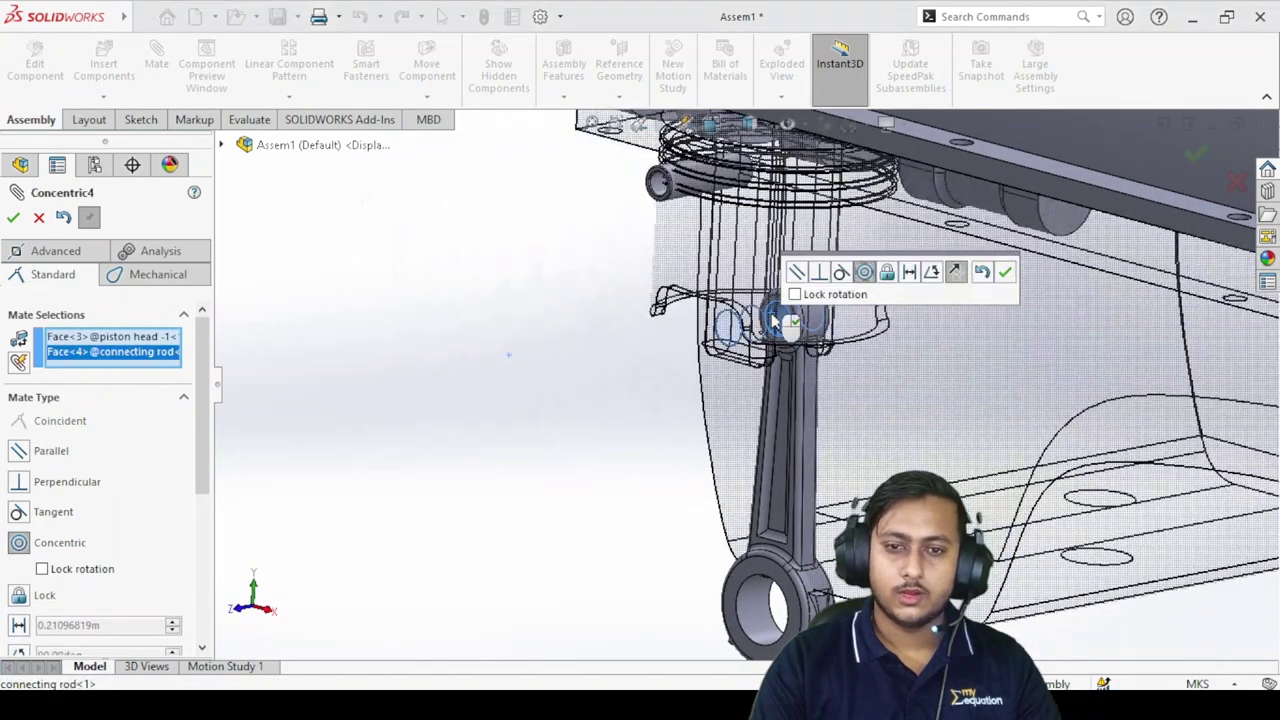
pyautogui.click(1006, 272)
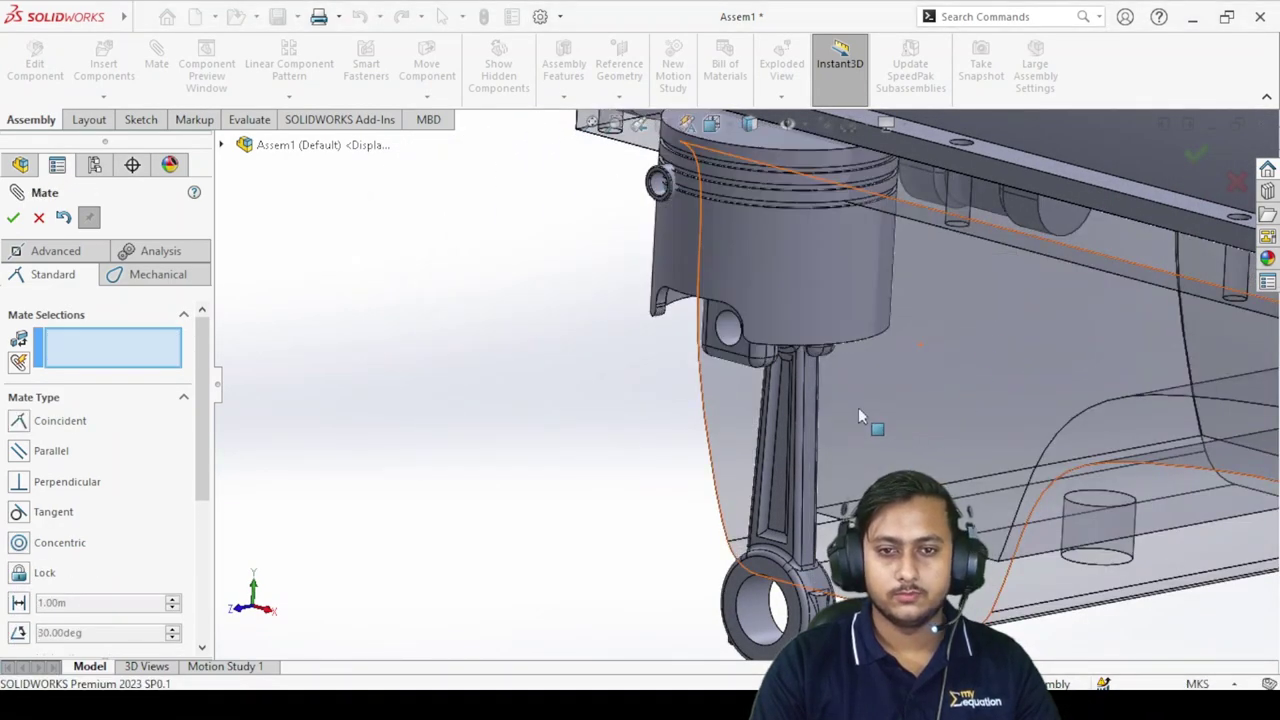
# Mate the side face of the connecting rod's small end coincident with the inner face of the piston head's pin boss.
pyautogui.scroll(-5, 790, 380)
pyautogui.moveTo(824, 480); pyautogui.dragTo(765, 378, button='middle')
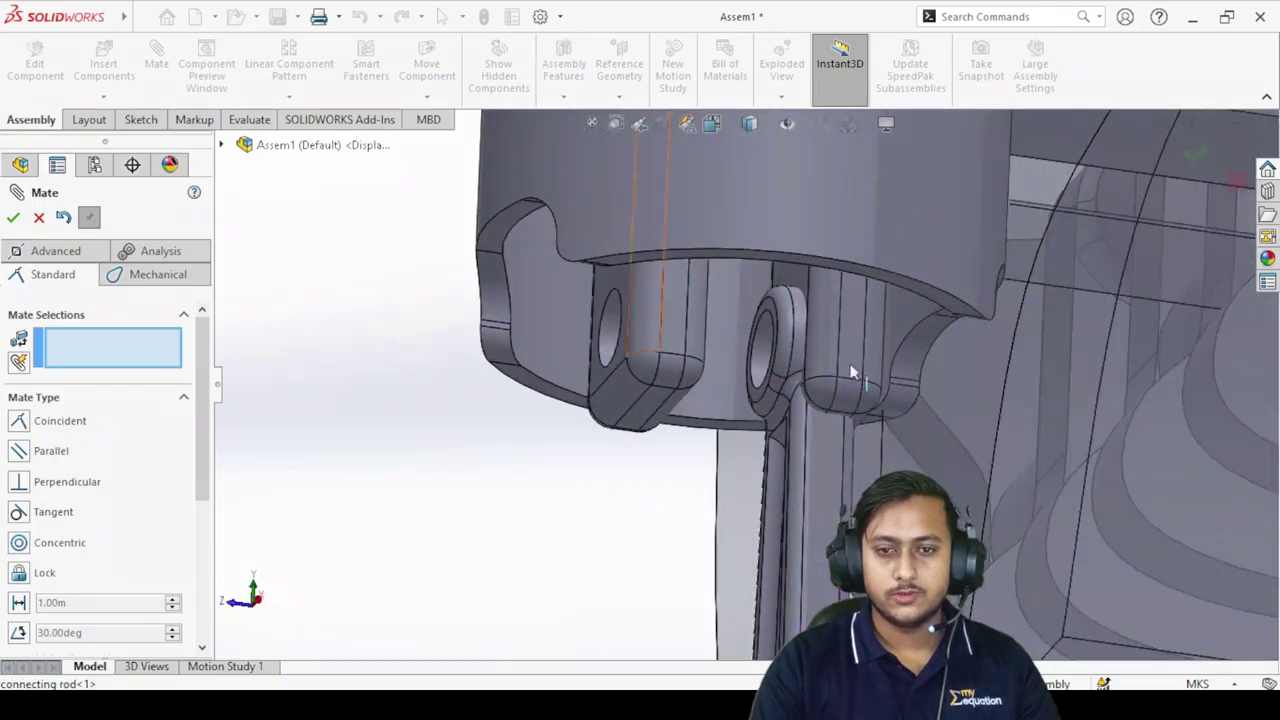
pyautogui.scroll(-6, 790, 340)
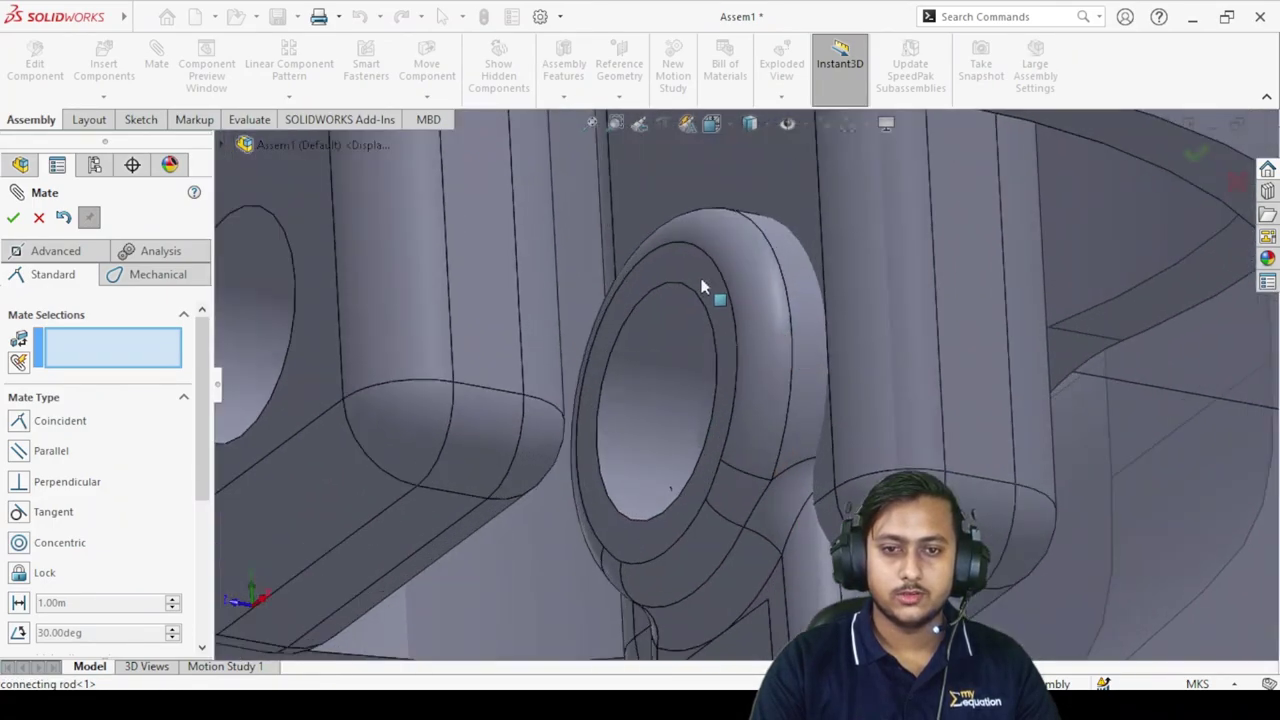
pyautogui.click(701, 285)
pyautogui.scroll(5, 701, 285)
pyautogui.moveTo(701, 285); pyautogui.dragTo(740, 322, button='middle')
pyautogui.click(752, 321)
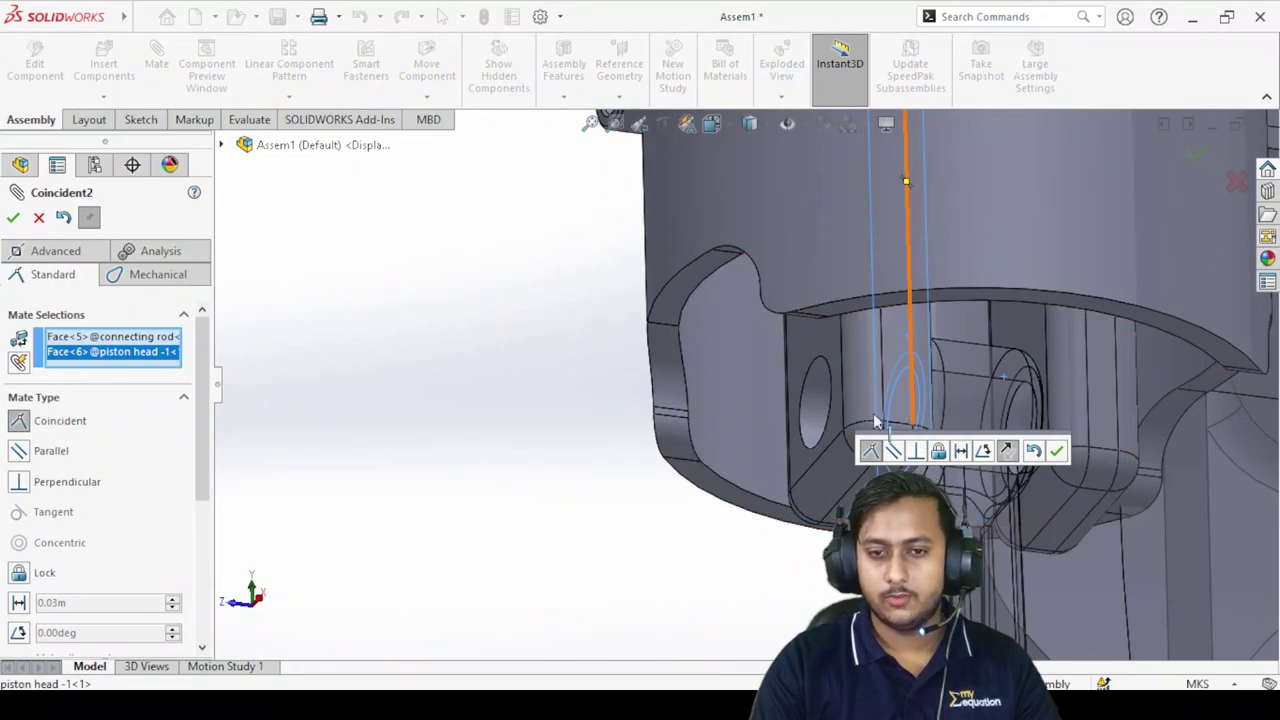
pyautogui.click(12, 217)
pyautogui.scroll(3, 786, 443)
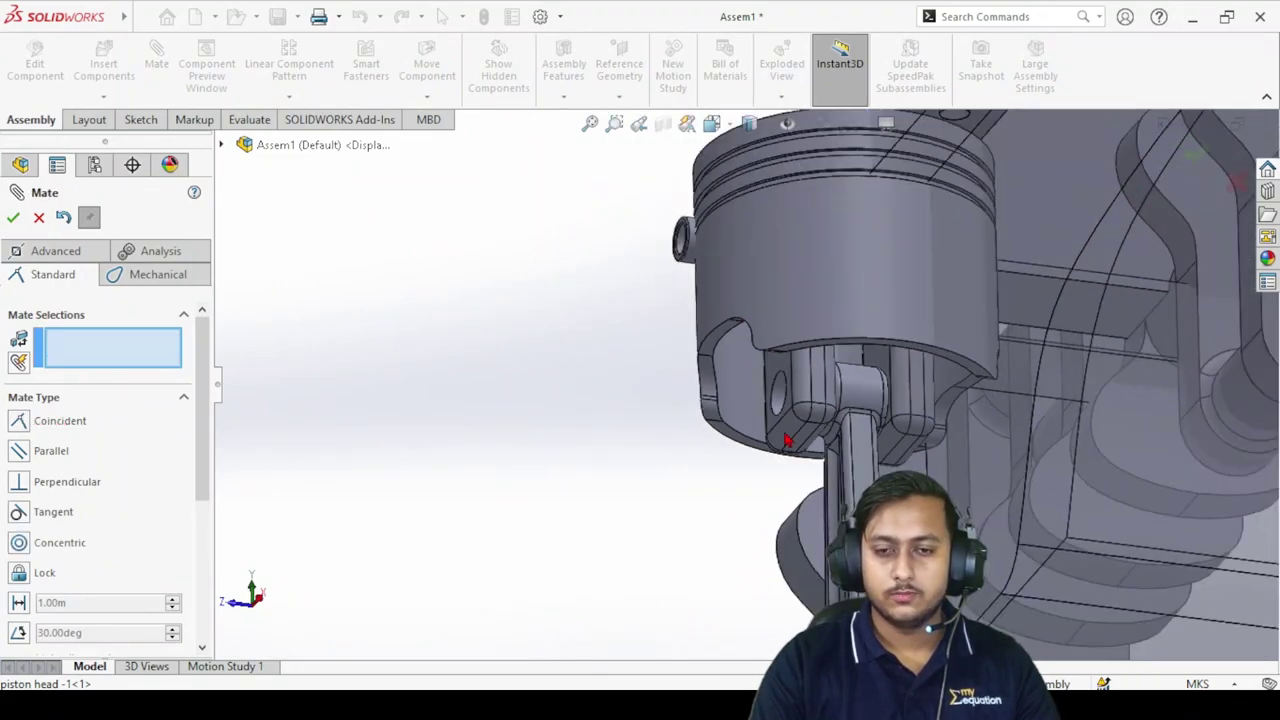
# Mate the wrist pin's cylindrical face concentric with the pin hole in the piston head.
pyautogui.scroll(-3, 867, 451)
pyautogui.scroll(5, 866, 446)
pyautogui.scroll(-4, 840, 426)
pyautogui.moveTo(740, 368); pyautogui.dragTo(663, 249, button='middle')
pyautogui.scroll(-5, 580, 337)
pyautogui.scroll(-2, 545, 358)
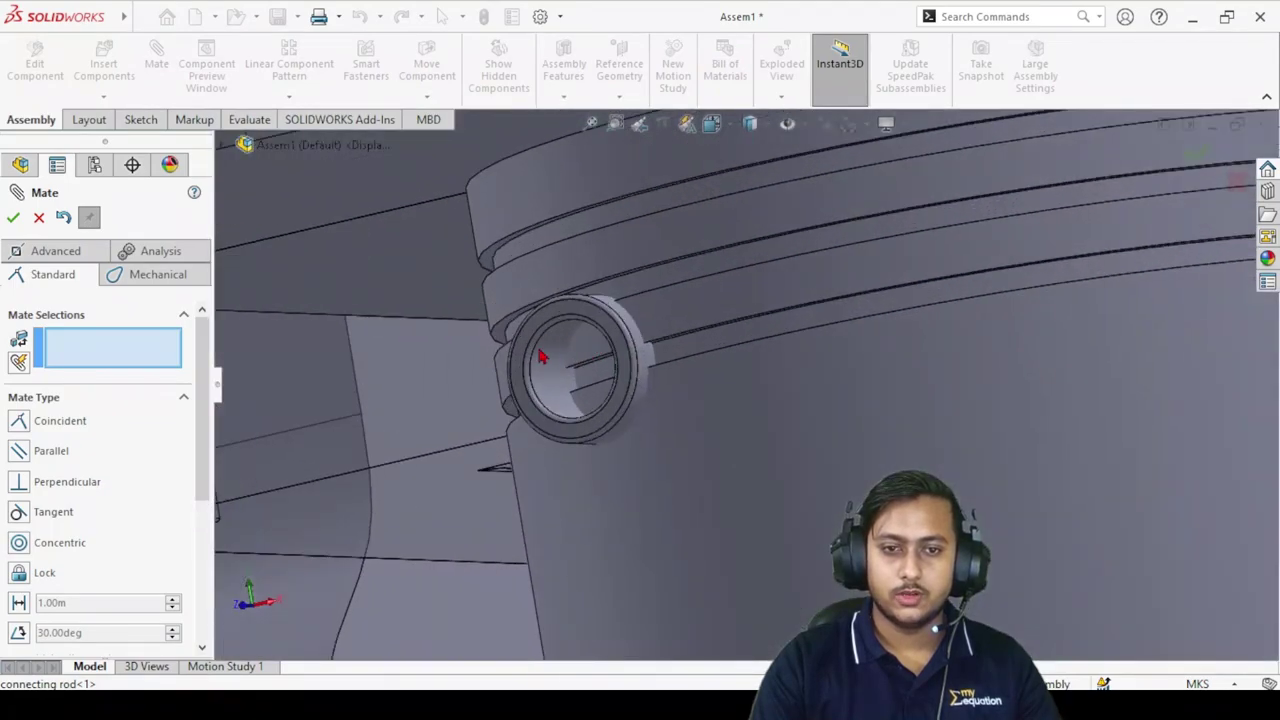
pyautogui.click(544, 357)
pyautogui.scroll(3, 544, 357)
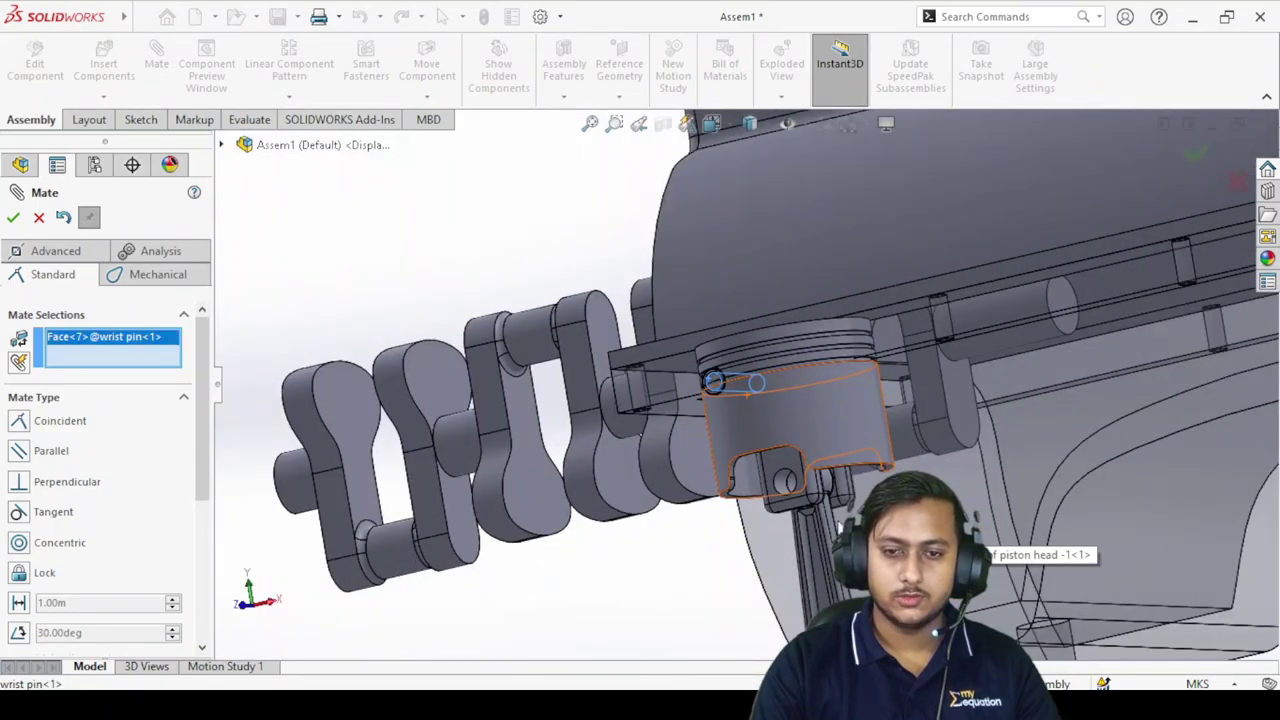
pyautogui.scroll(-3, 785, 489)
pyautogui.click(733, 421)
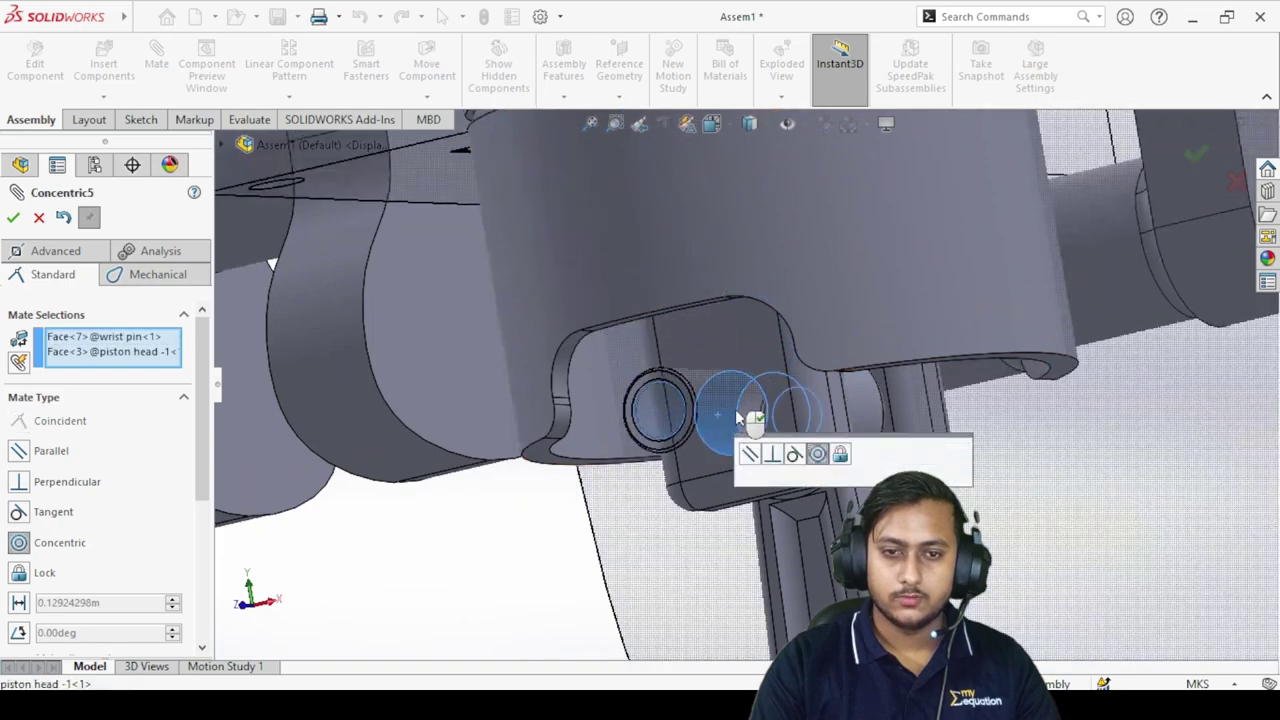
pyautogui.click(958, 453)
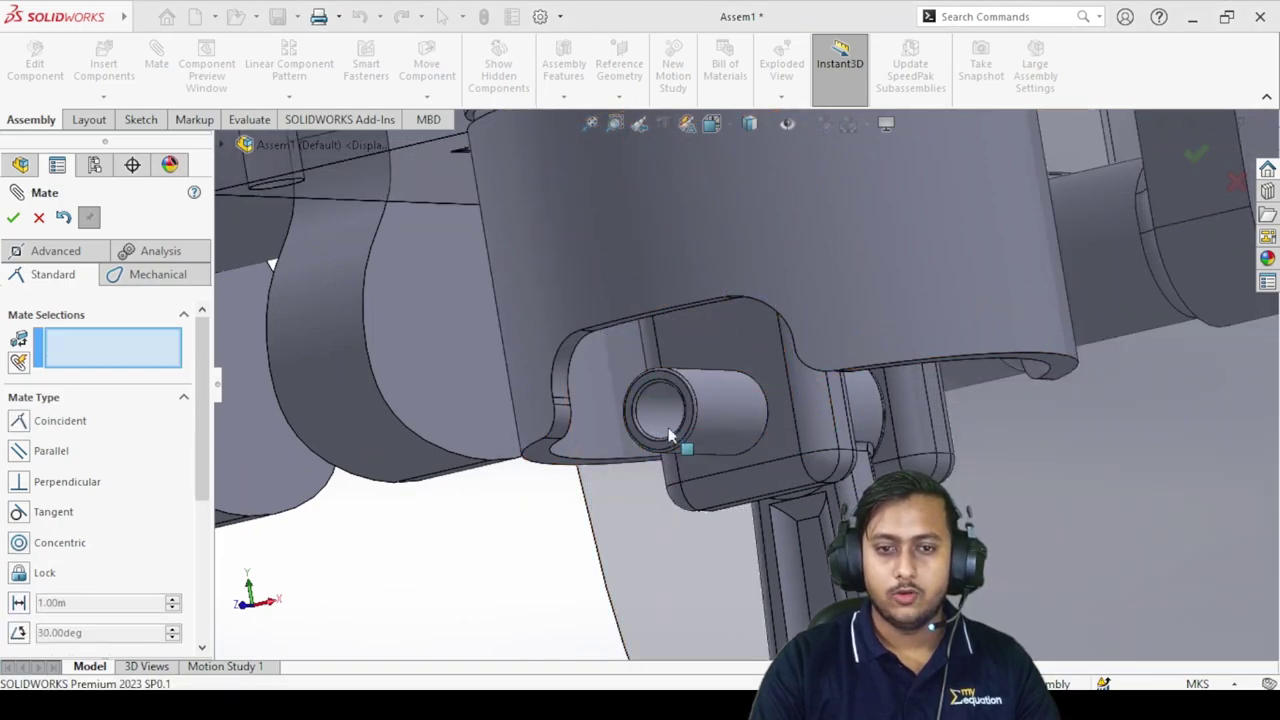
# Mate the wrist pin's end face coincident with the outer face of the piston head's pin boss.
pyautogui.scroll(-4, 637, 330)
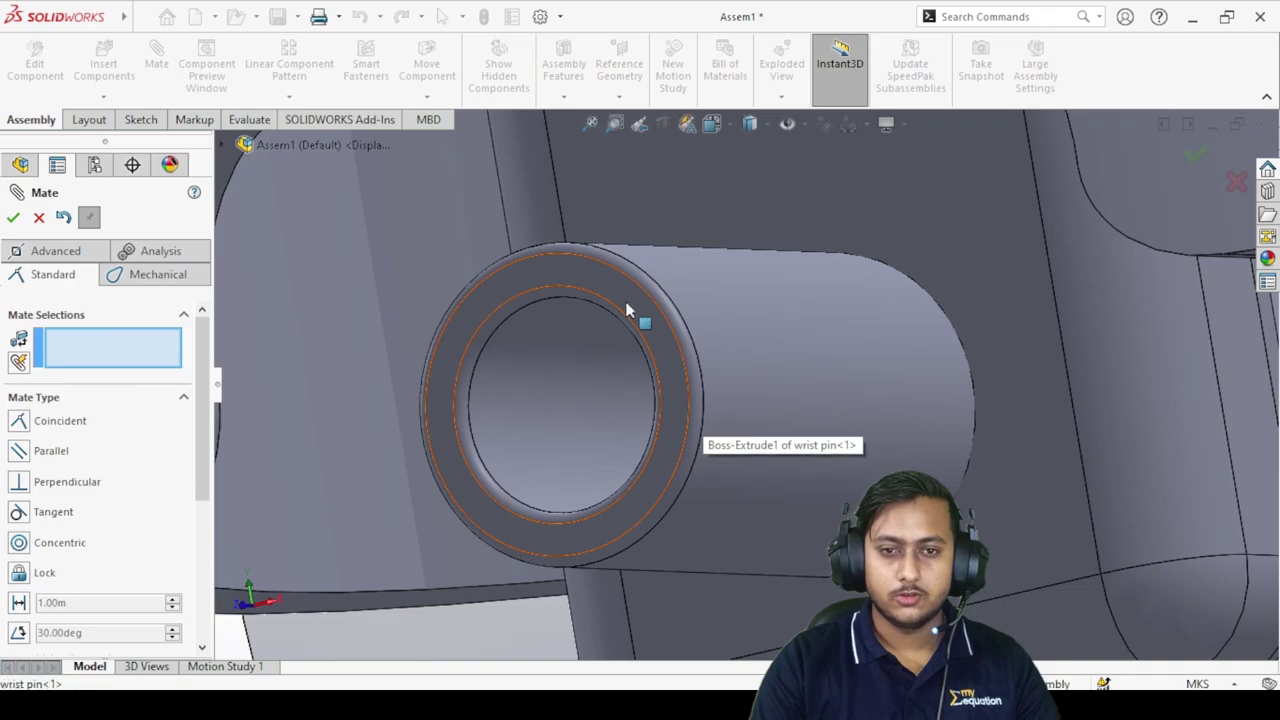
pyautogui.click(629, 308)
pyautogui.click(922, 190)
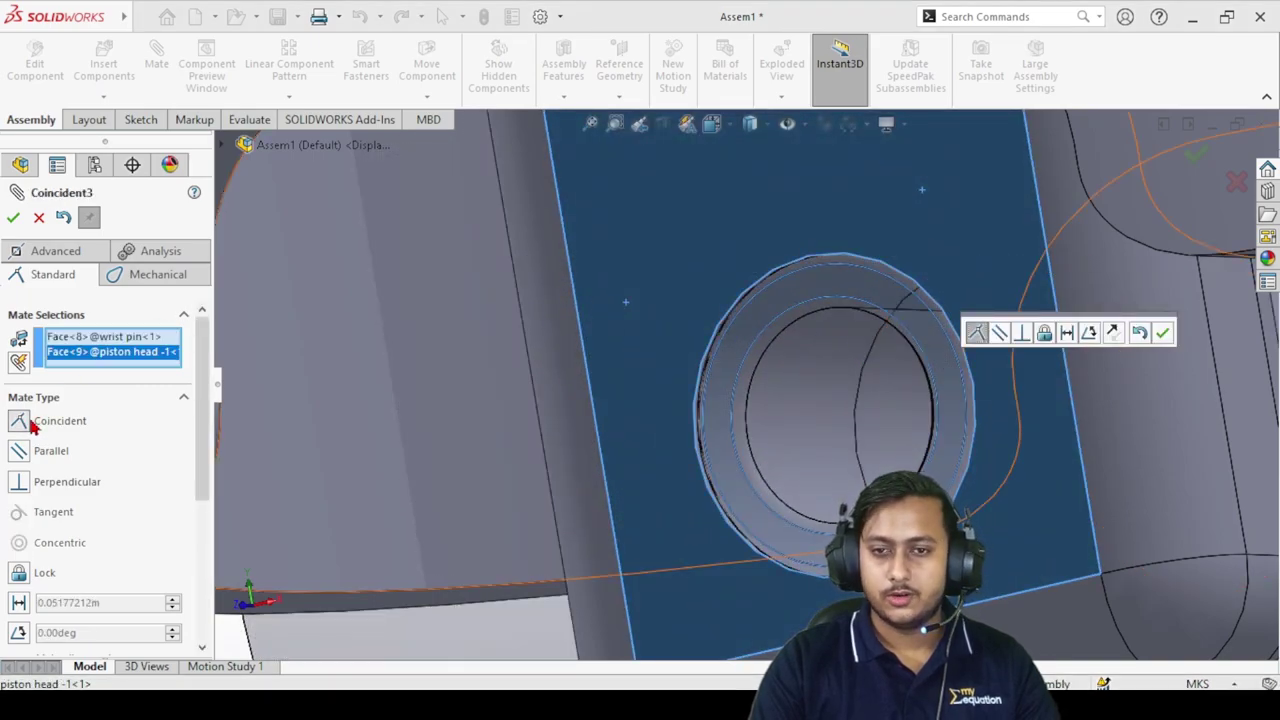
pyautogui.click(13, 218)
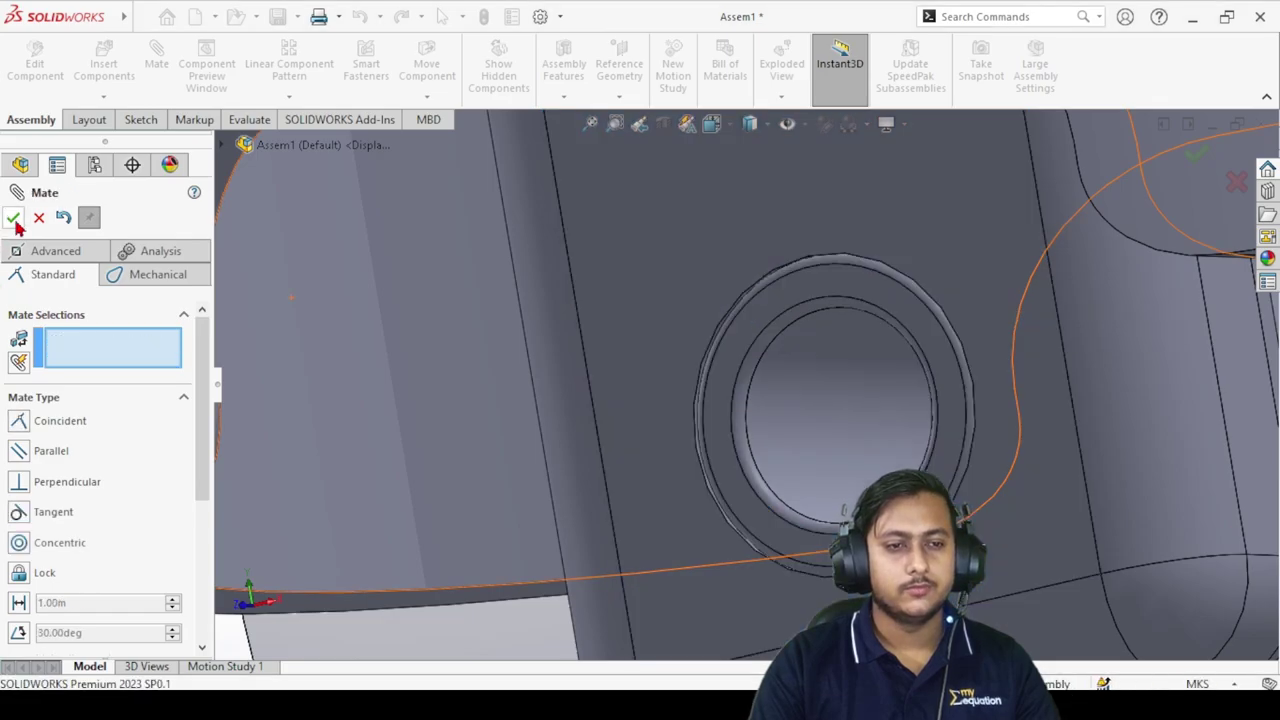
# Examine the position of the piston and connecting rod relative to the cylinder block and crankshaft from several angles.
pyautogui.scroll(6, 770, 430)
pyautogui.scroll(-3, 838, 408)
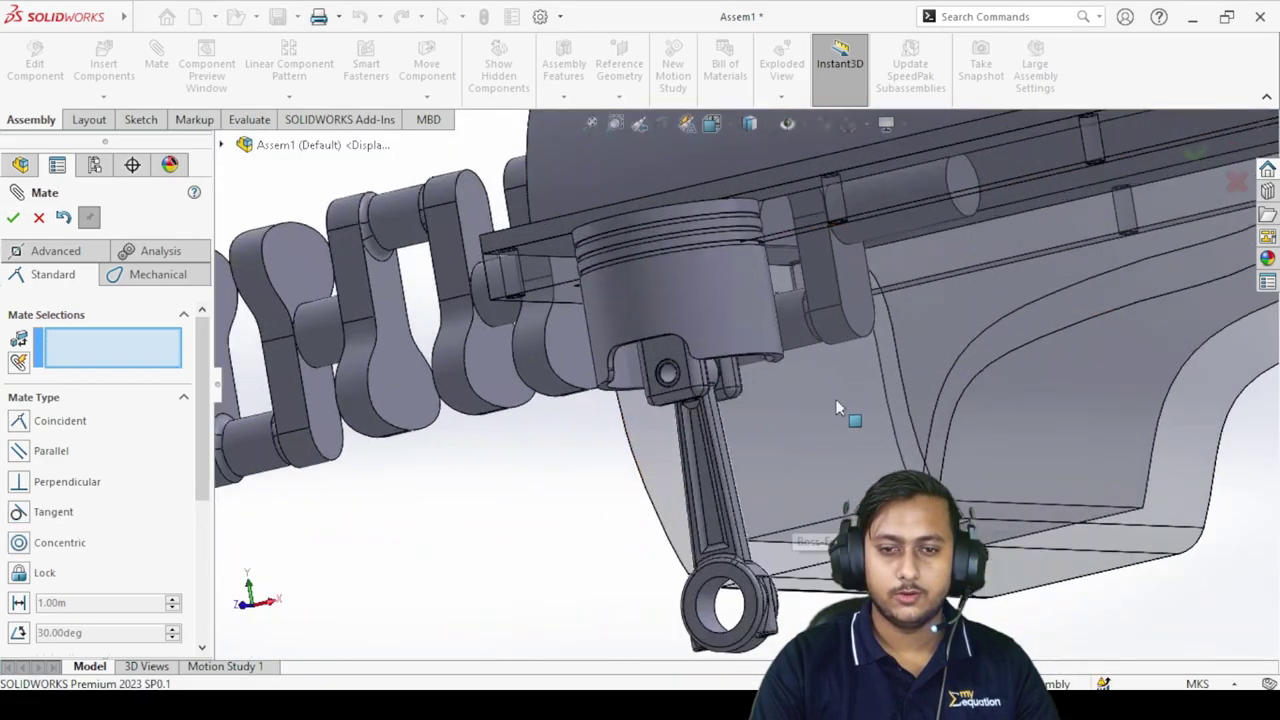
pyautogui.moveTo(750, 368); pyautogui.dragTo(713, 322, button='middle')
pyautogui.scroll(6, 1020, 451)
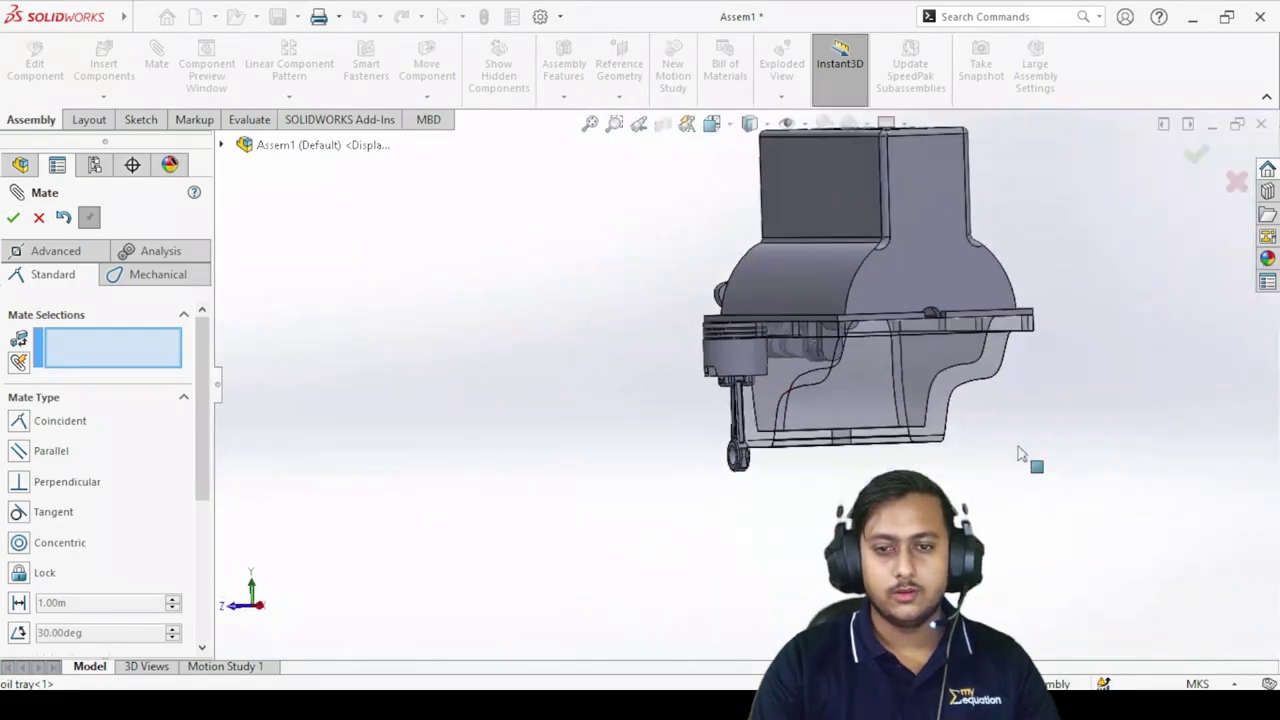
pyautogui.scroll(-1, 960, 330)
pyautogui.scroll(-2, 933, 312)
pyautogui.scroll(4, 760, 362)
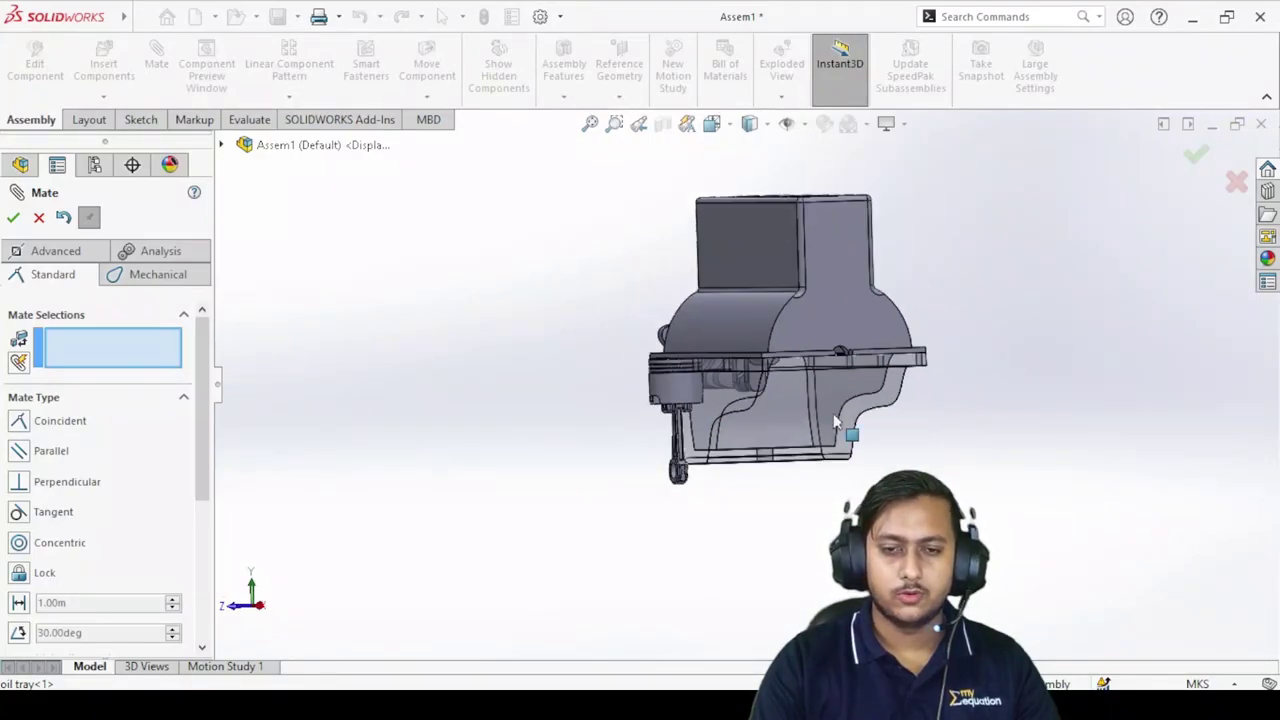
pyautogui.scroll(-8, 703, 430)
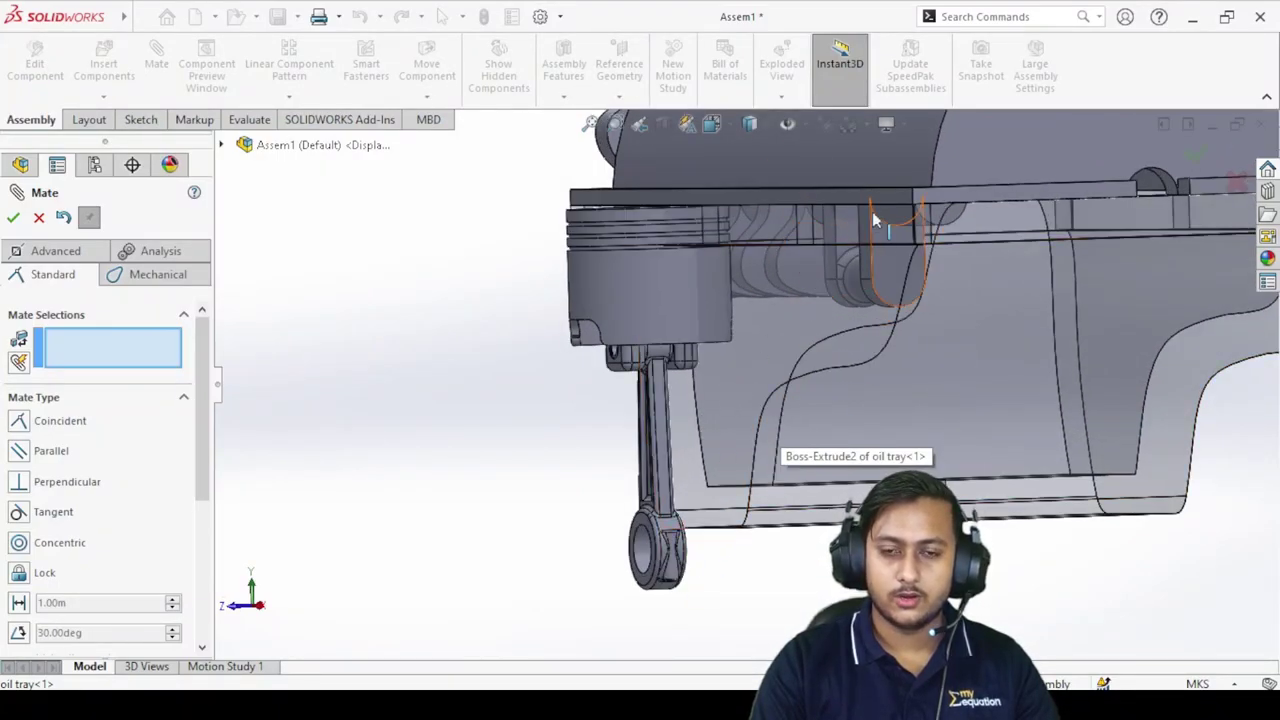
pyautogui.scroll(6, 991, 287)
pyautogui.moveTo(938, 340); pyautogui.dragTo(996, 421, button='middle')
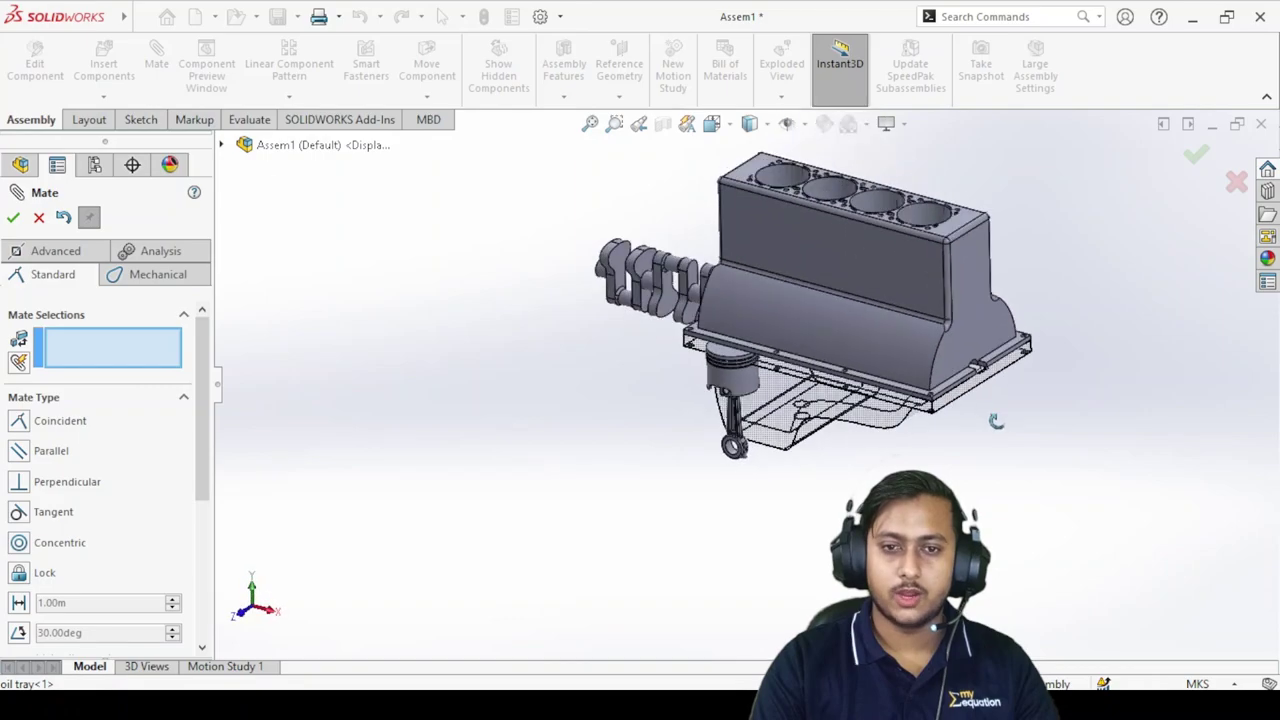
# Mate the piston head's outer cylindrical face concentric with the cylinder block's end bore, farthest from the protruding crankshaft end.
pyautogui.scroll(-4, 852, 384)
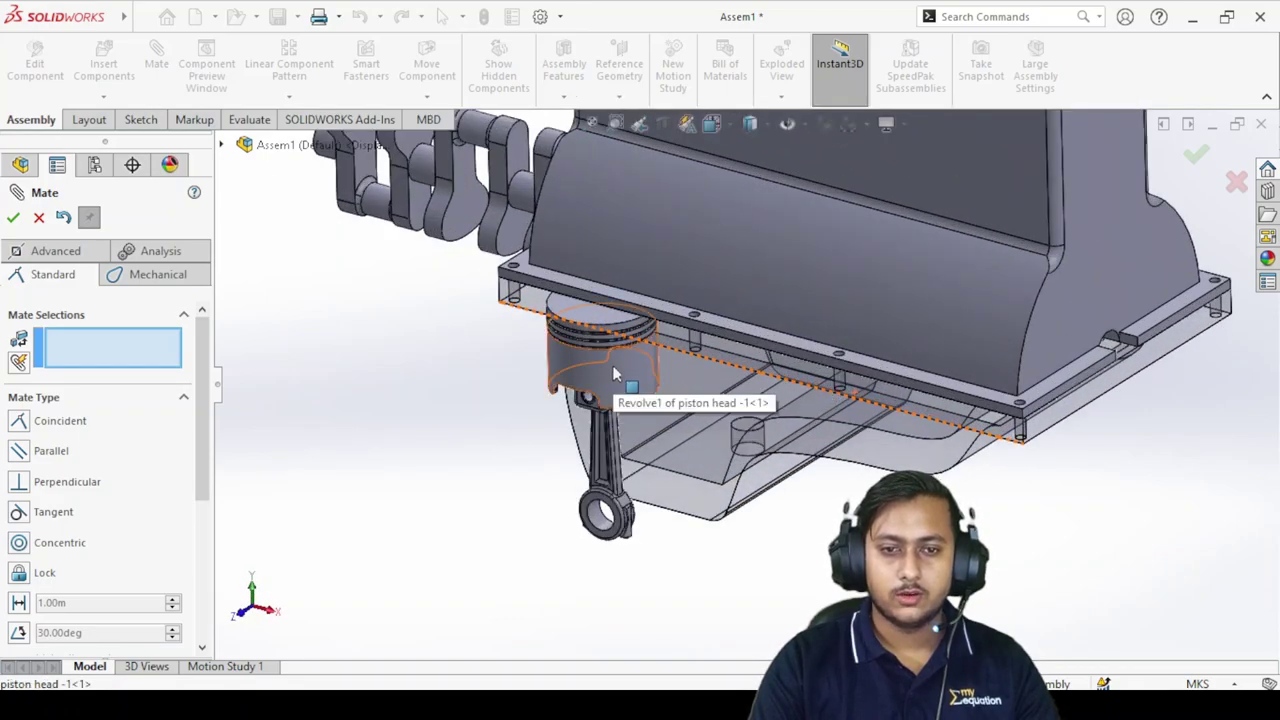
pyautogui.click(614, 374)
pyautogui.scroll(8, 820, 300)
pyautogui.scroll(-4, 866, 278)
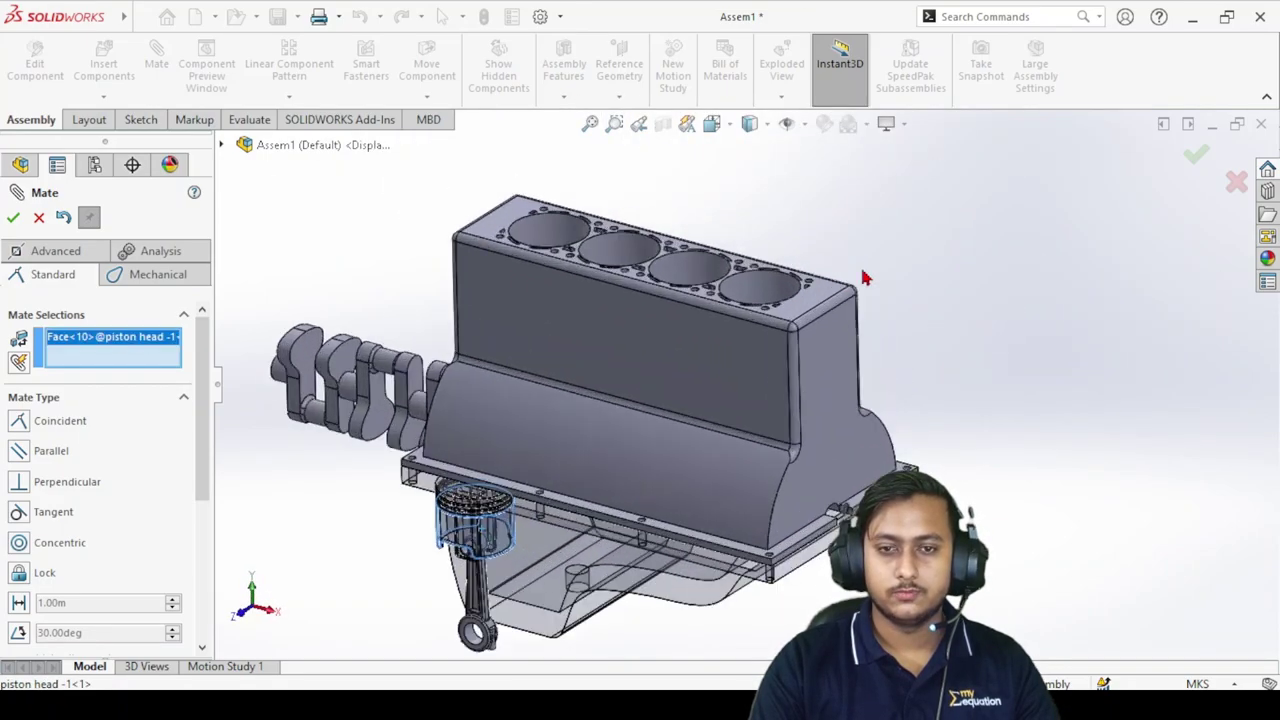
pyautogui.click(757, 291)
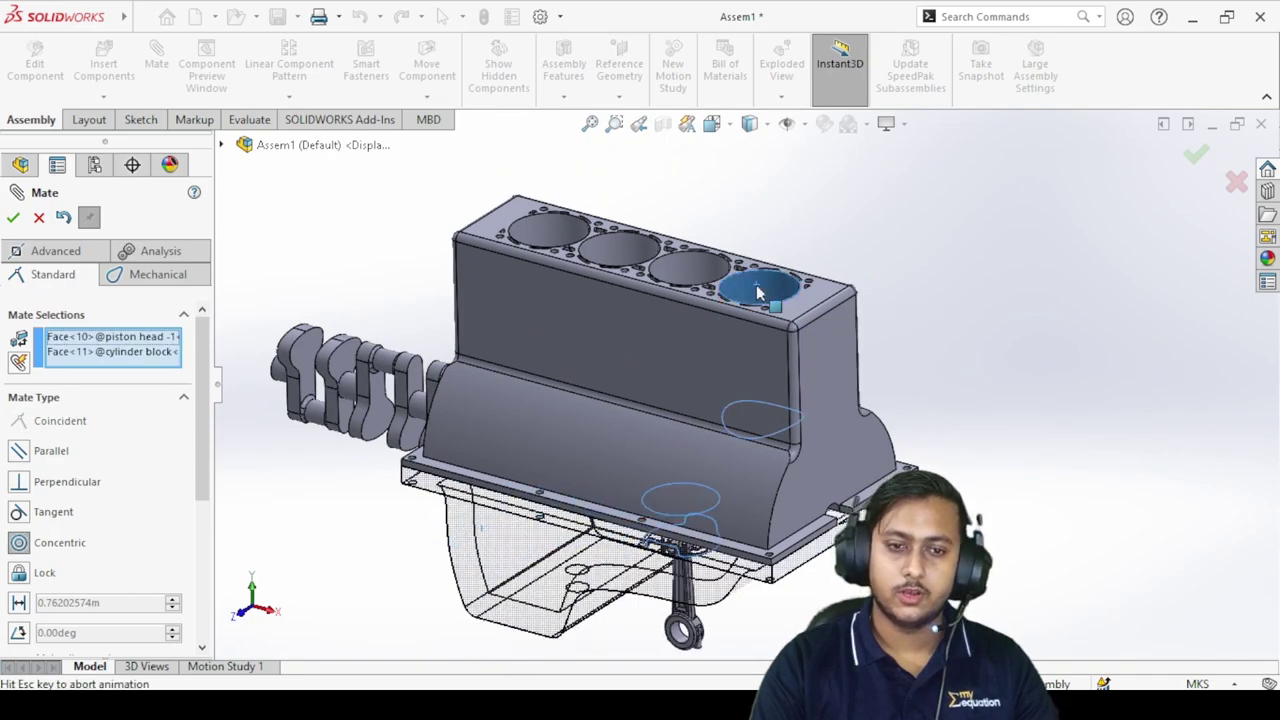
pyautogui.moveTo(757, 285); pyautogui.dragTo(886, 431, button='middle')
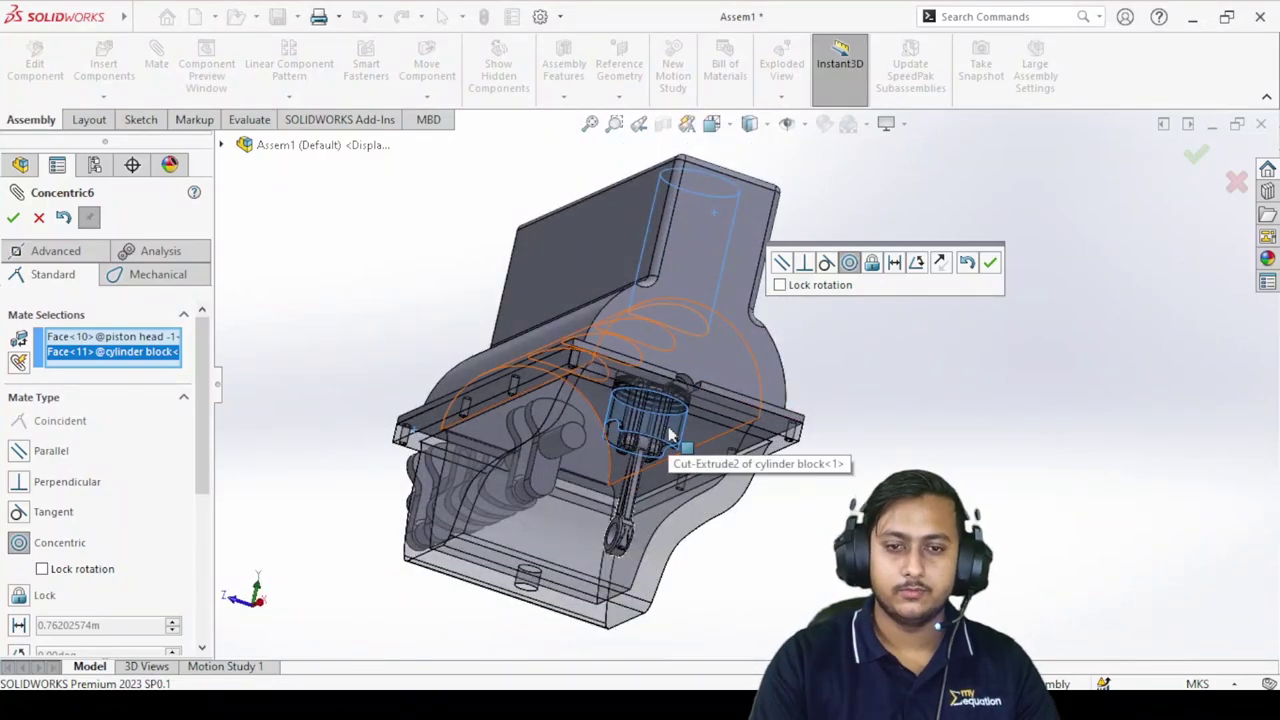
pyautogui.scroll(-5, 705, 430)
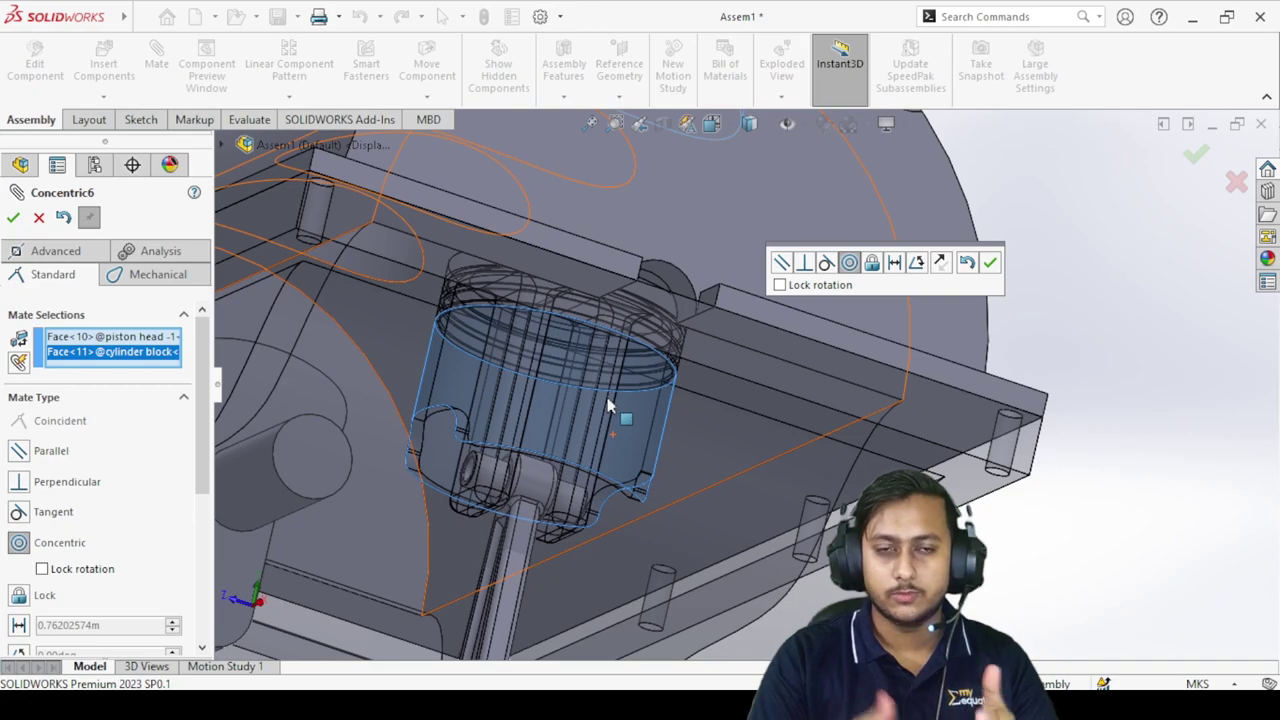
pyautogui.scroll(7, 707, 440)
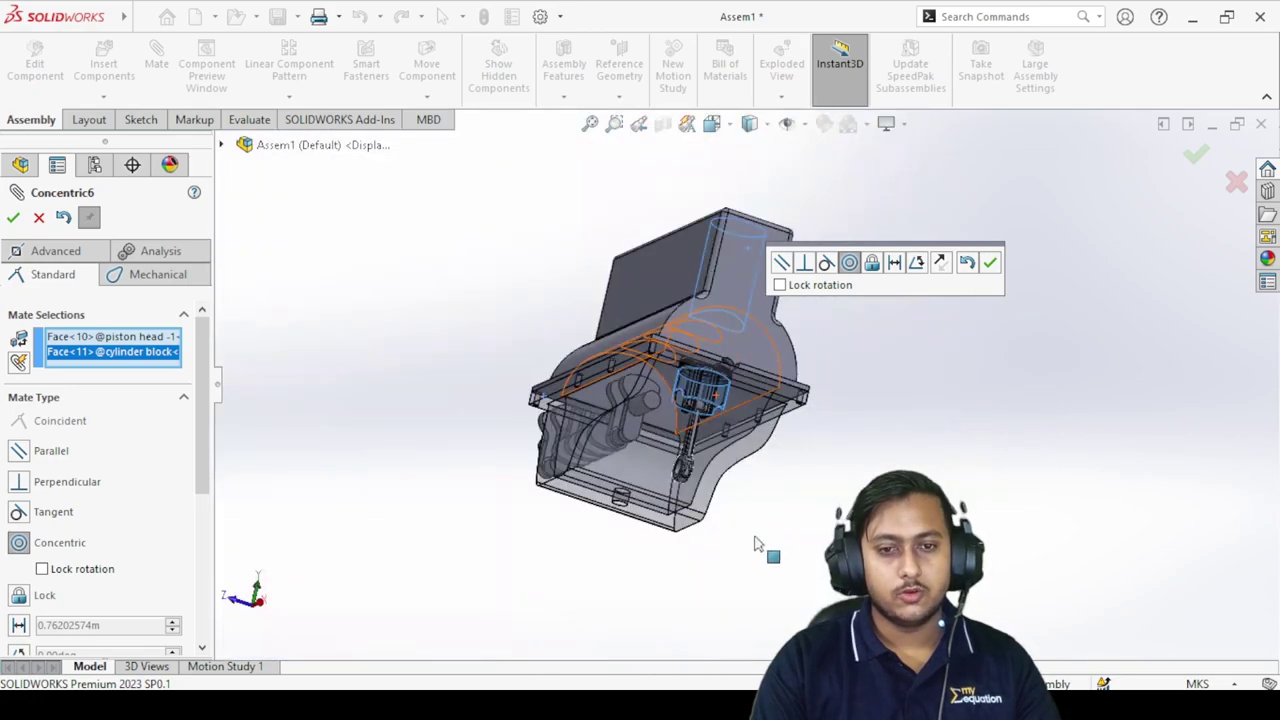
pyautogui.scroll(-6, 776, 416)
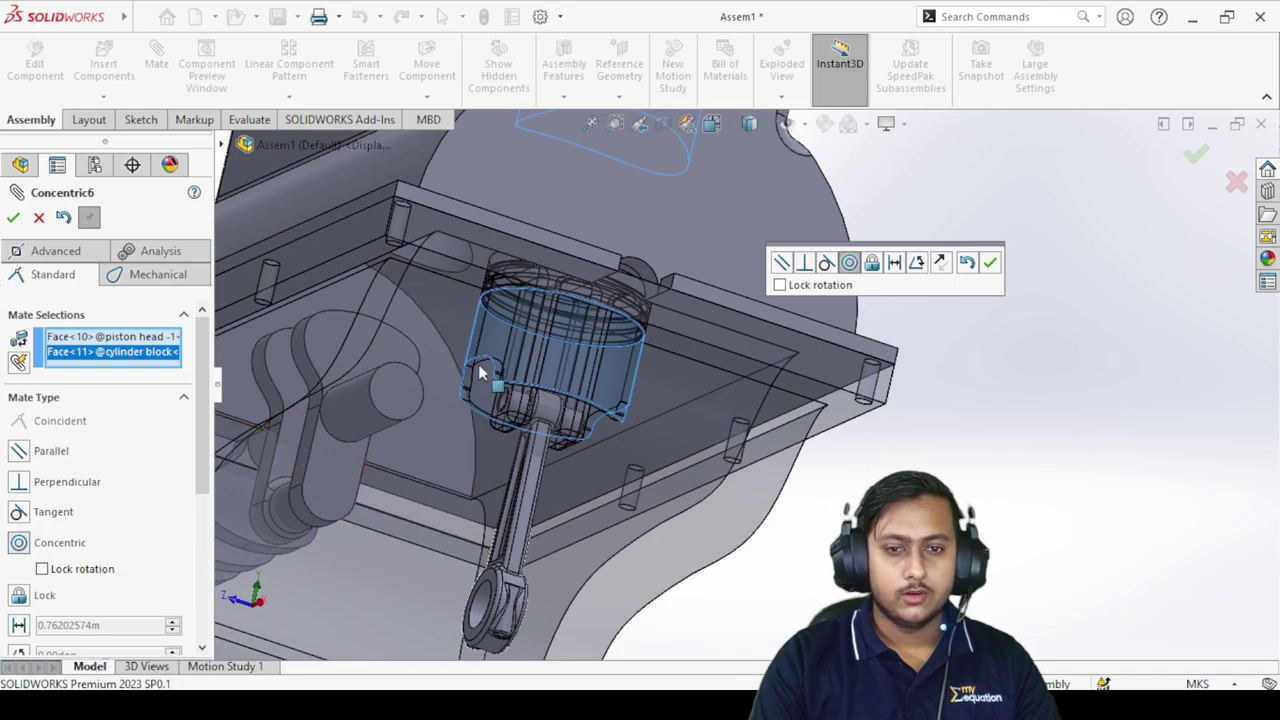
pyautogui.click(13, 219)
# Mate the connecting rod's big-end bore concentric with the crankshaft's crankpin nearest the piston.
pyautogui.scroll(4, 600, 545)
pyautogui.scroll(-4, 604, 532)
pyautogui.moveTo(671, 420); pyautogui.dragTo(636, 488, button='middle')
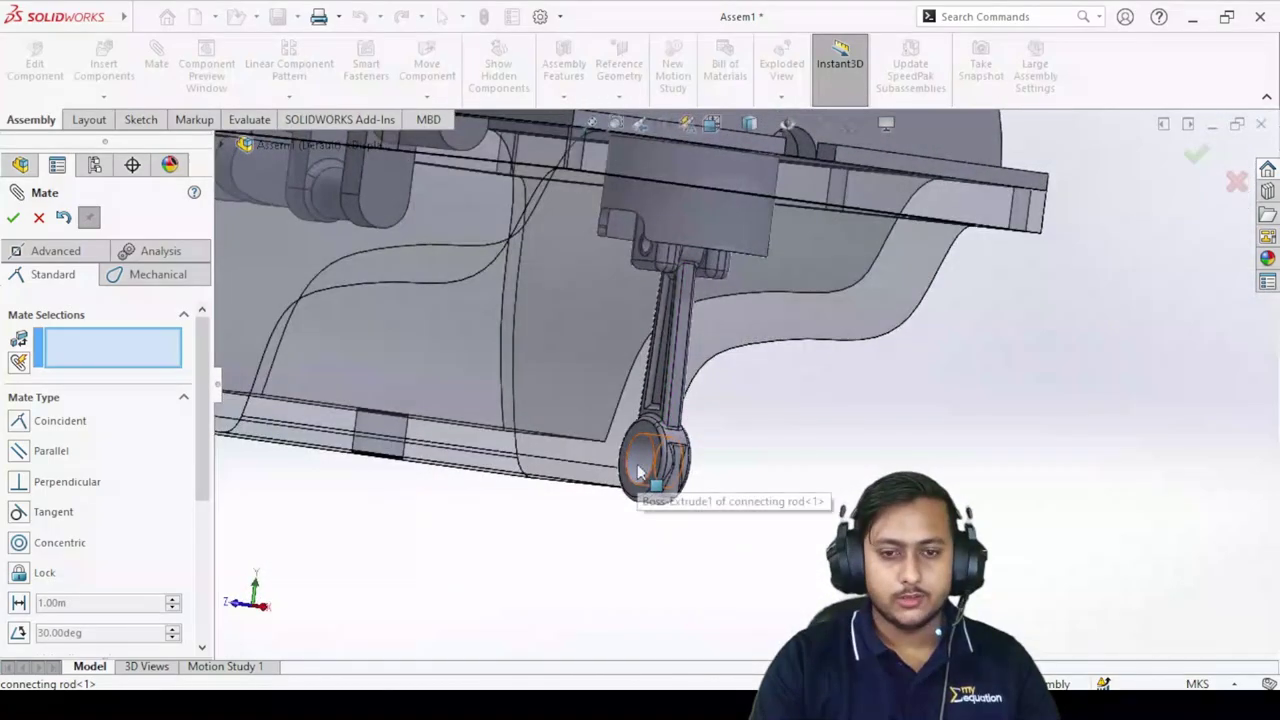
pyautogui.click(638, 470)
pyautogui.scroll(5, 634, 466)
pyautogui.scroll(-8, 651, 357)
pyautogui.moveTo(675, 471); pyautogui.dragTo(643, 537, button='middle')
pyautogui.click(632, 533)
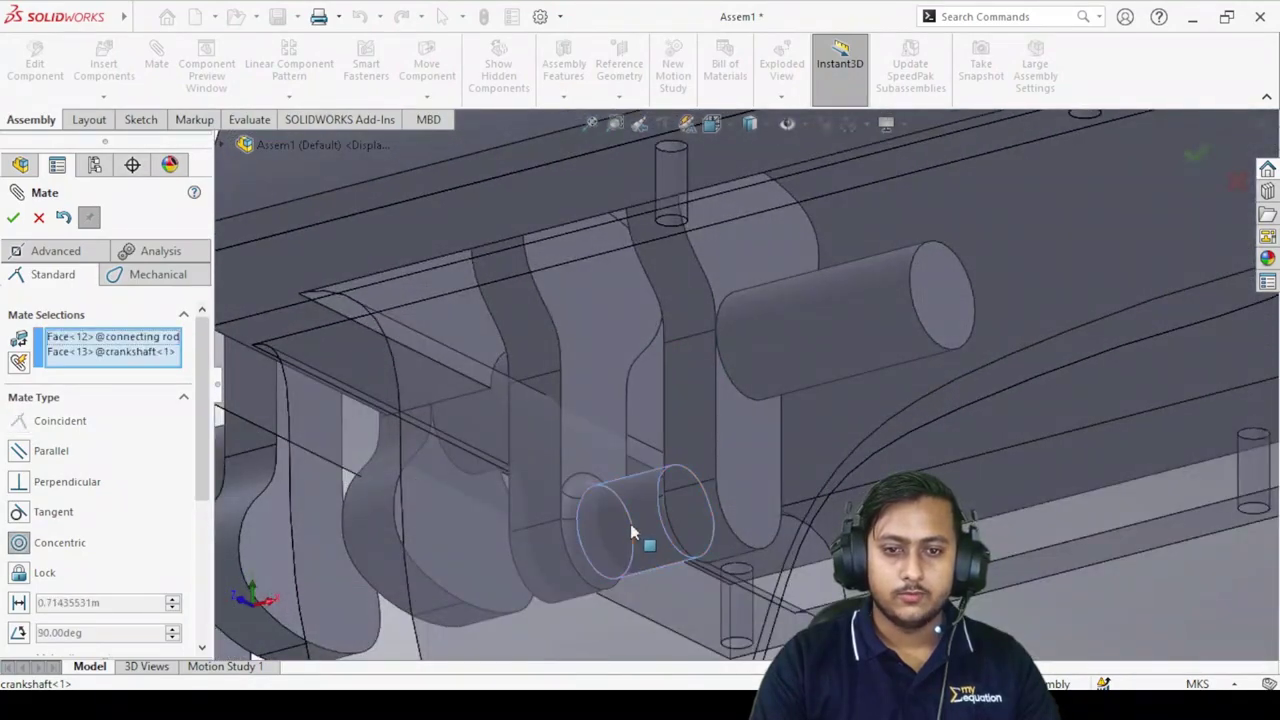
pyautogui.scroll(10, 632, 533)
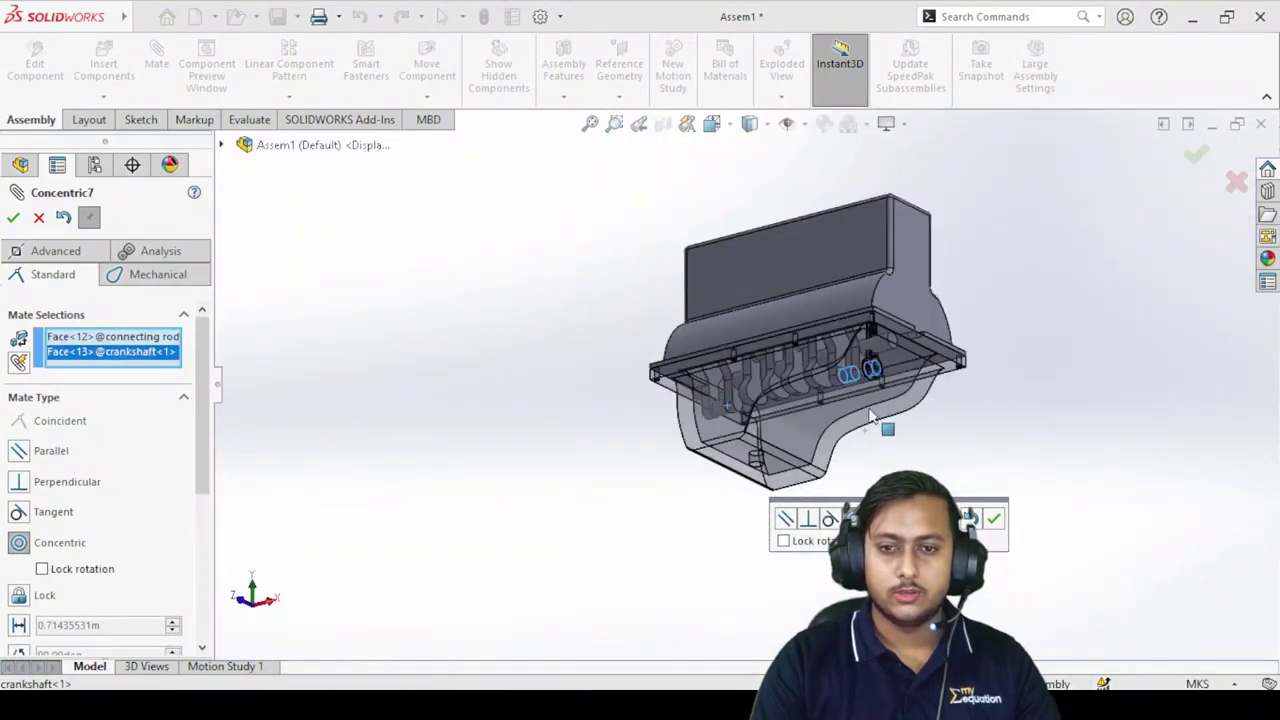
pyautogui.scroll(-10, 868, 418)
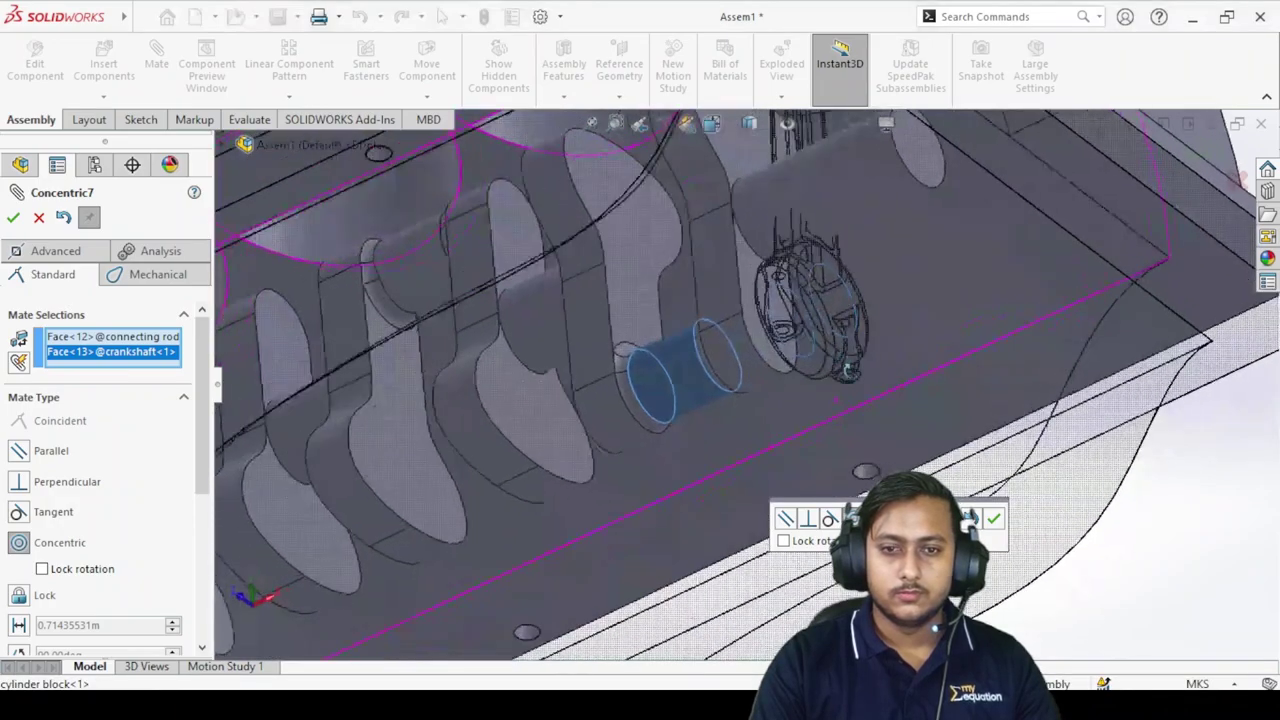
pyautogui.moveTo(848, 371); pyautogui.dragTo(888, 434, button='middle')
pyautogui.scroll(6, 888, 434)
pyautogui.scroll(-6, 888, 434)
pyautogui.moveTo(754, 417); pyautogui.dragTo(750, 345, button='middle')
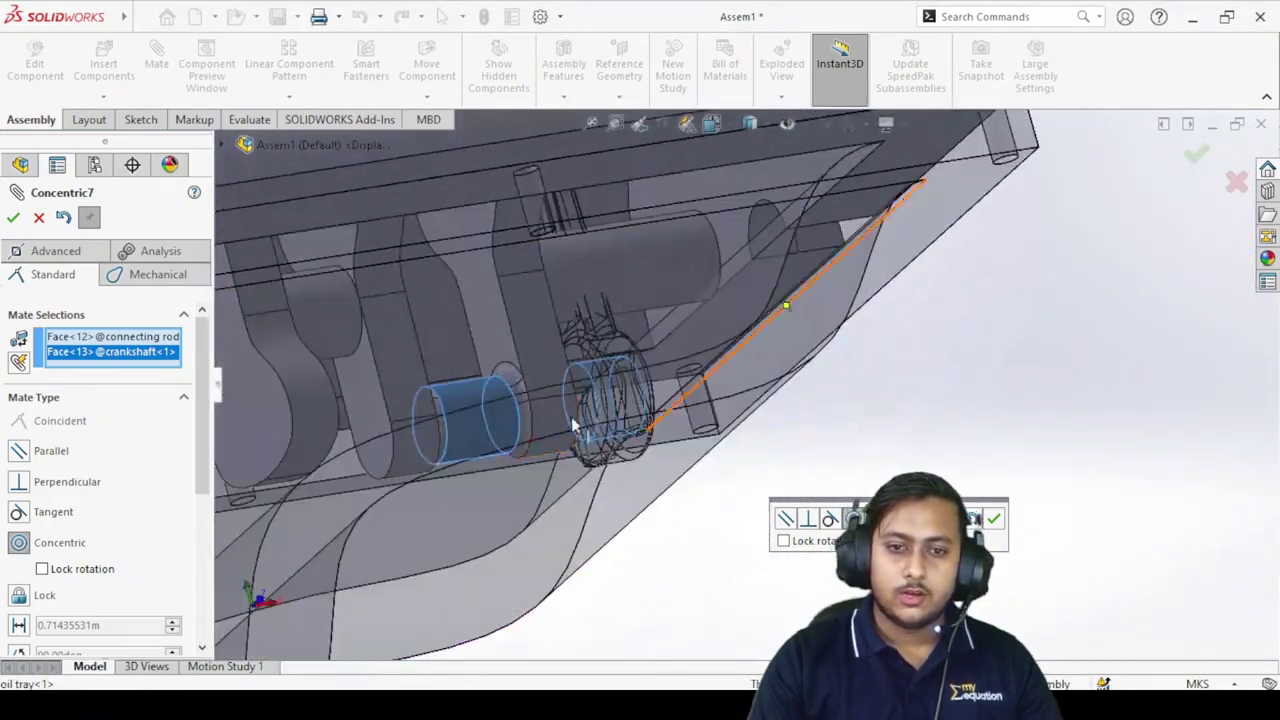
pyautogui.click(11, 218)
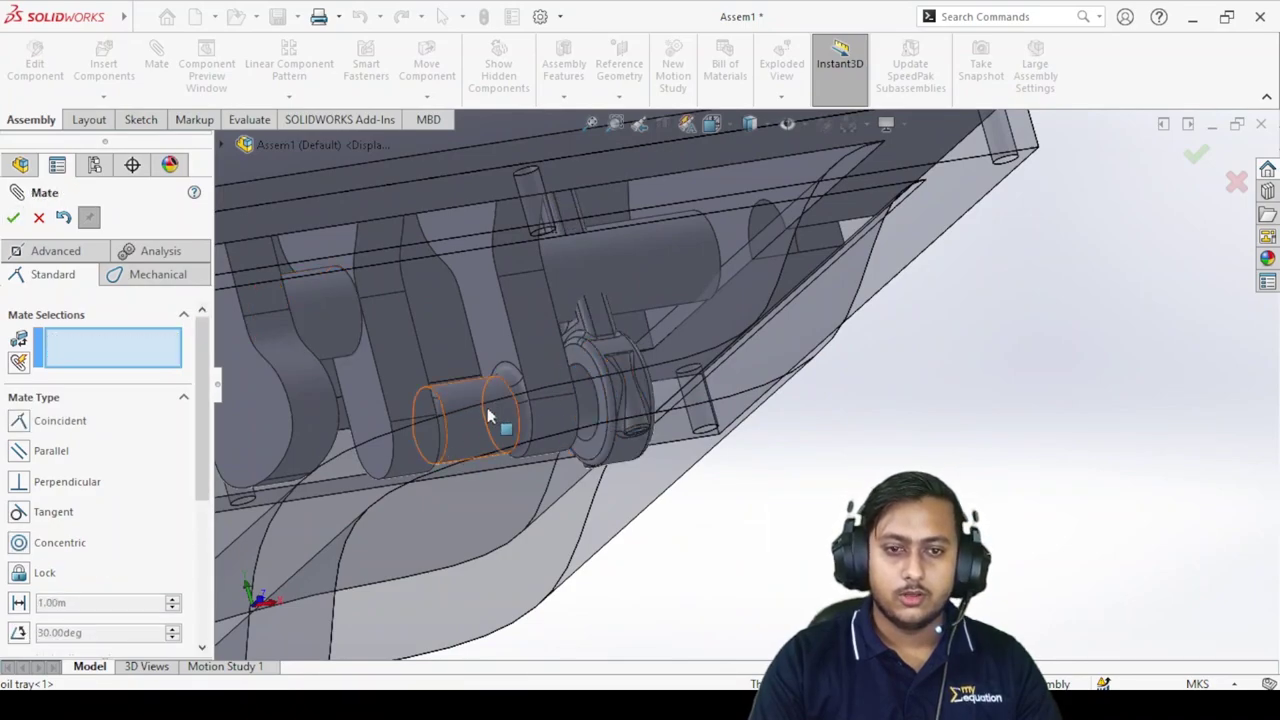
pyautogui.scroll(-5, 527, 420)
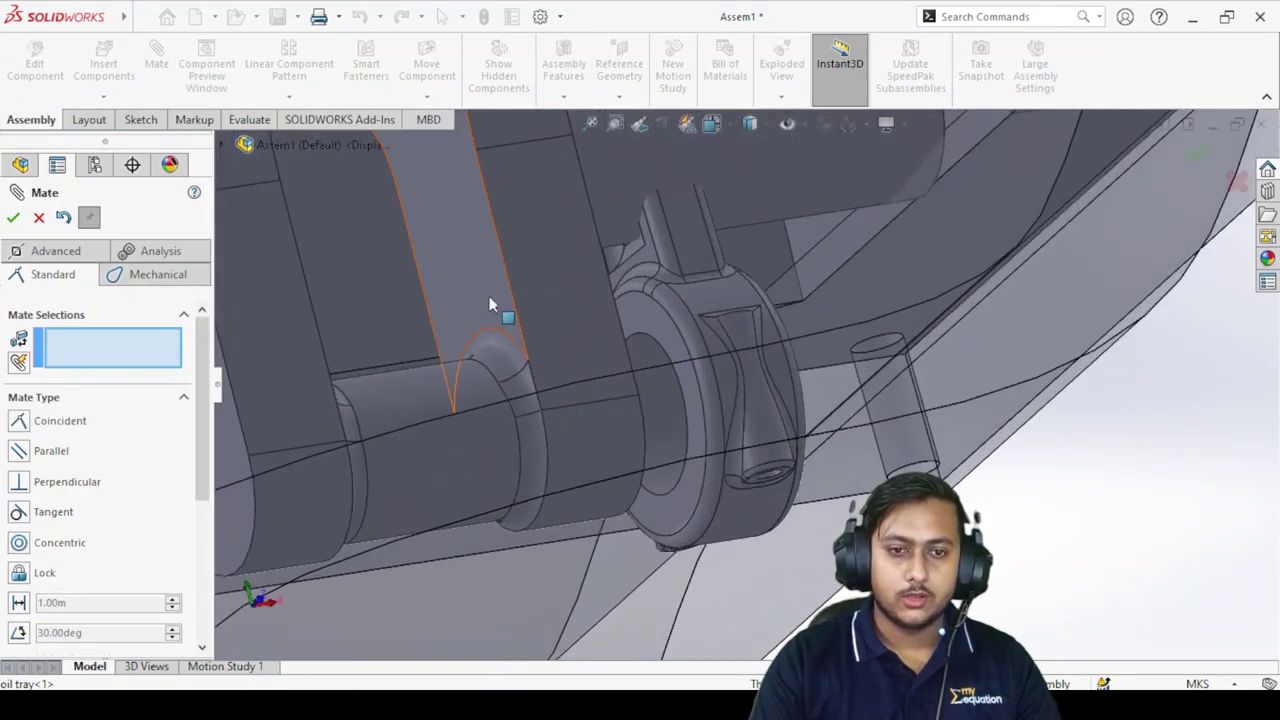
# Add a 0.02 m distance mate, with Flip dimension off, between the crankshaft web's inner face and the connecting rod big end's side face.
pyautogui.click(490, 304)
pyautogui.moveTo(729, 354); pyautogui.dragTo(634, 376, button='middle')
pyautogui.click(832, 303)
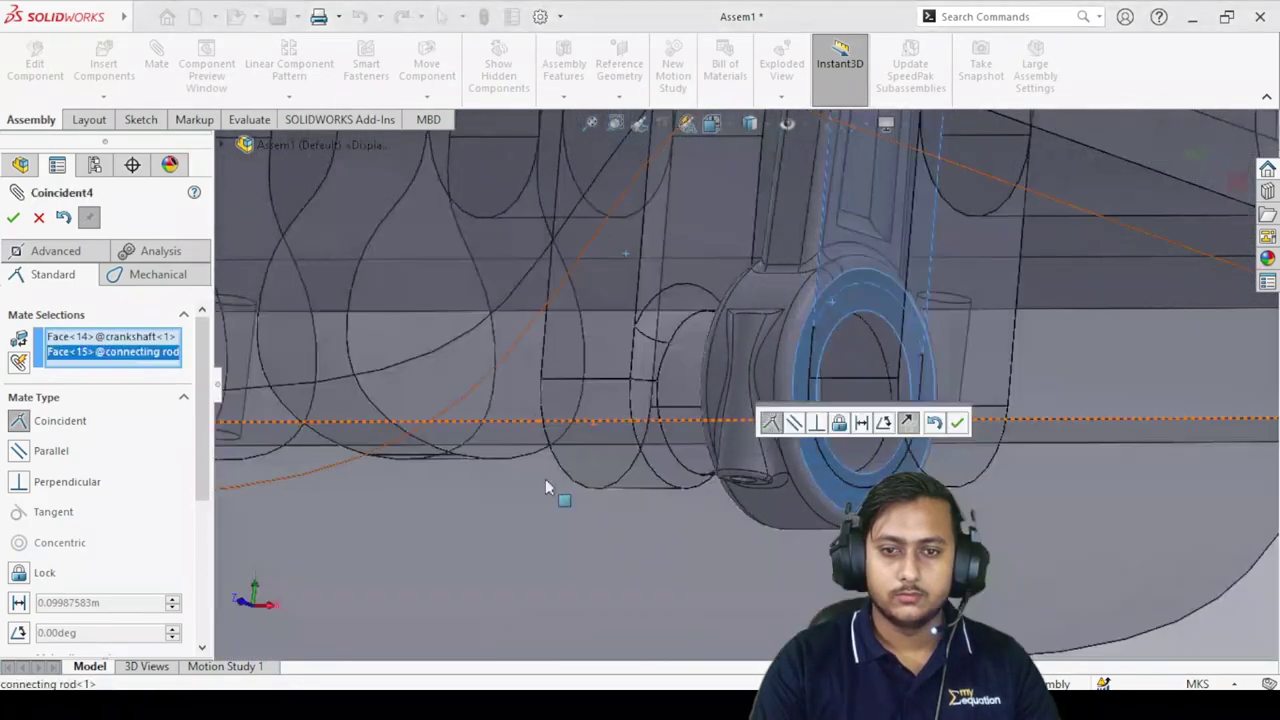
pyautogui.scroll(6, 545, 478)
pyautogui.scroll(-2, 827, 489)
pyautogui.moveTo(734, 318); pyautogui.dragTo(769, 372, button='middle')
pyautogui.scroll(-6, 769, 372)
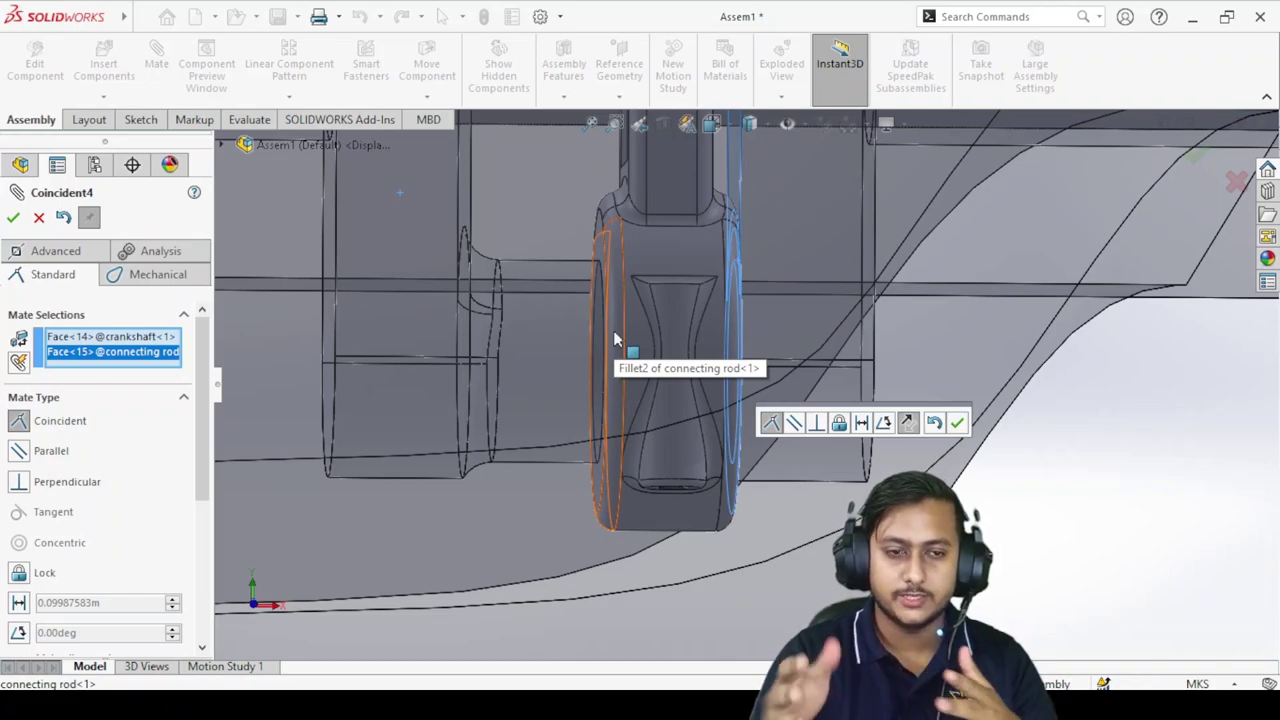
pyautogui.click(20, 603)
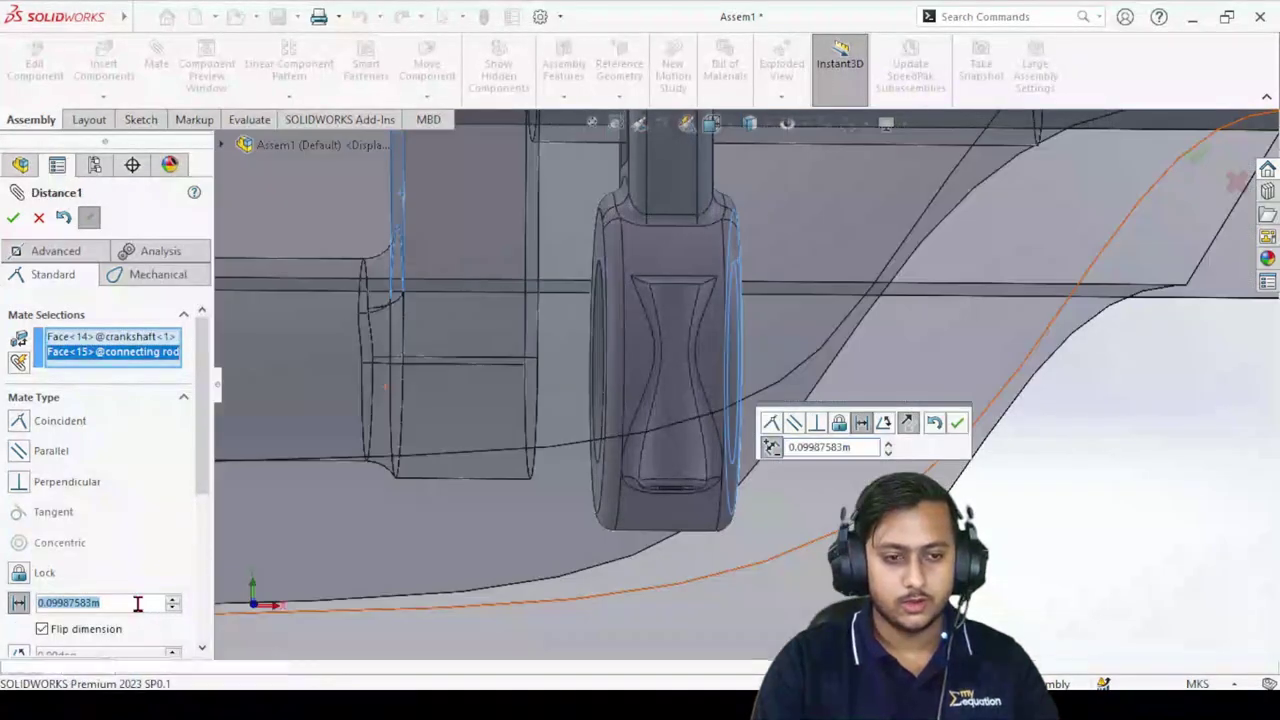
pyautogui.write('0.')
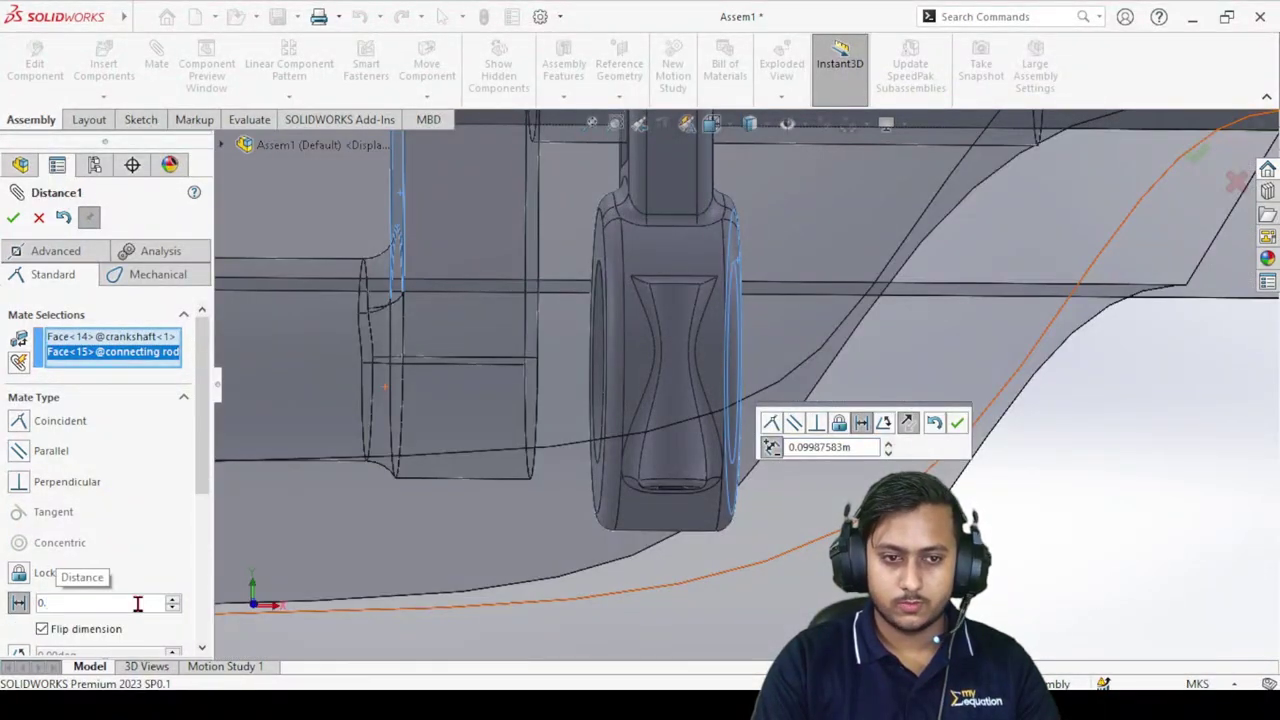
pyautogui.write('02')
pyautogui.press('Return')
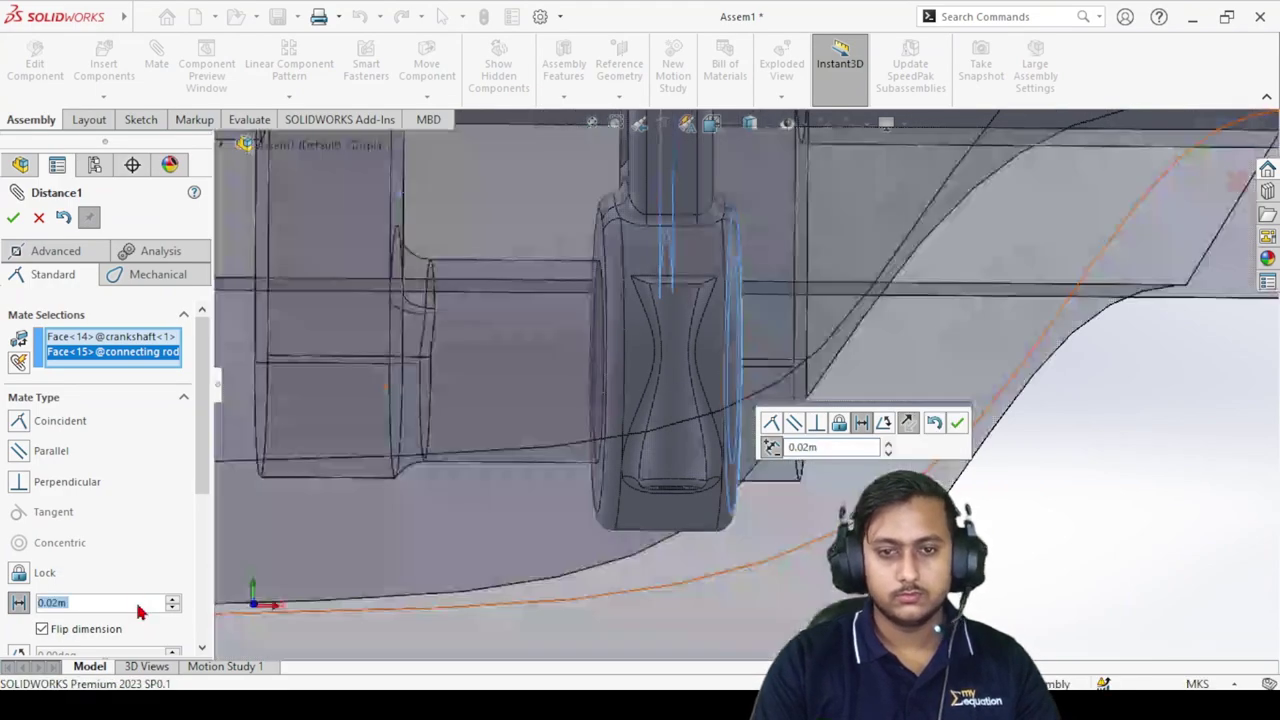
pyautogui.click(42, 630)
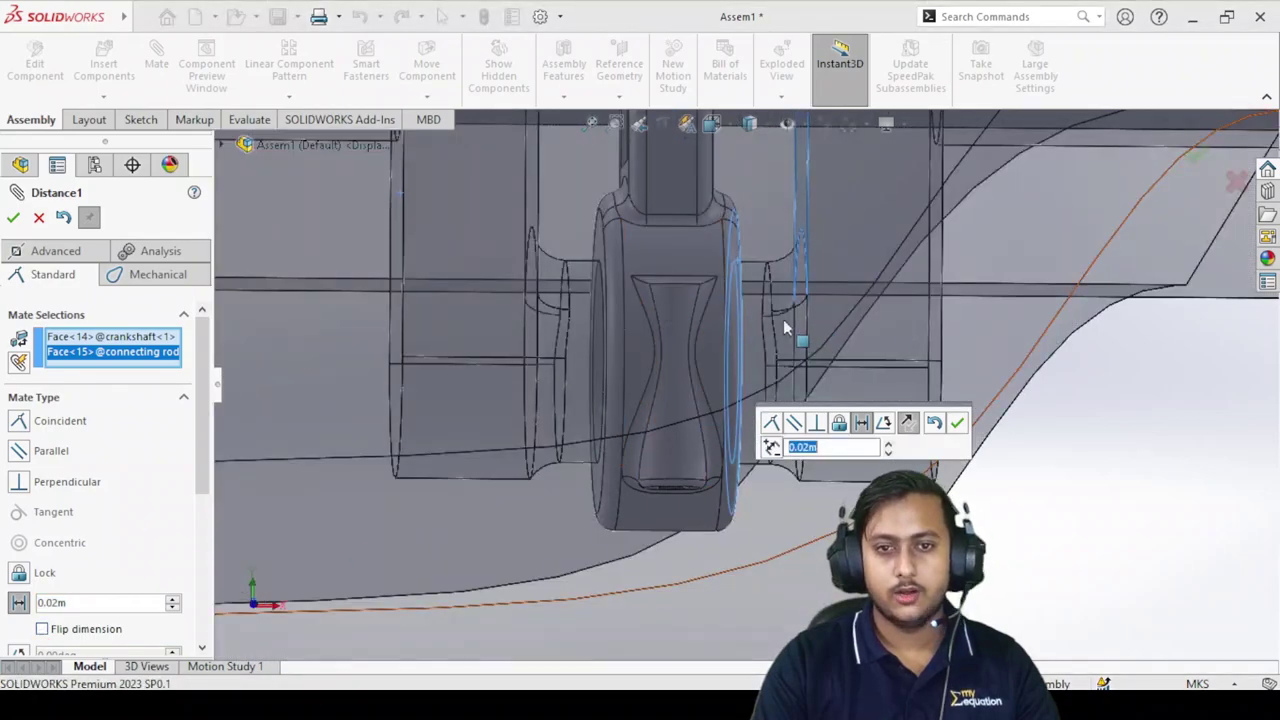
pyautogui.click(13, 217)
# Finish mating and make the cylinder block transparent.
pyautogui.scroll(6, 1057, 531)
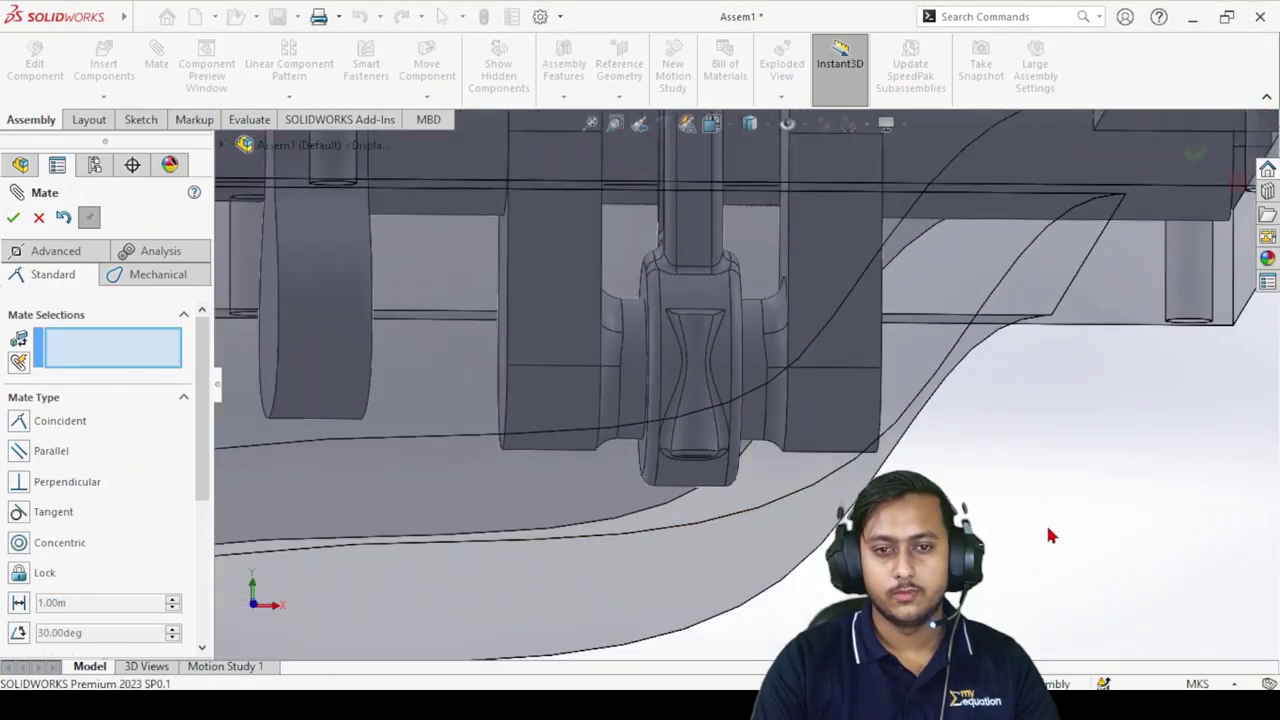
pyautogui.moveTo(835, 450); pyautogui.dragTo(826, 303, button='middle')
pyautogui.scroll(3, 832, 380)
pyautogui.scroll(-4, 694, 329)
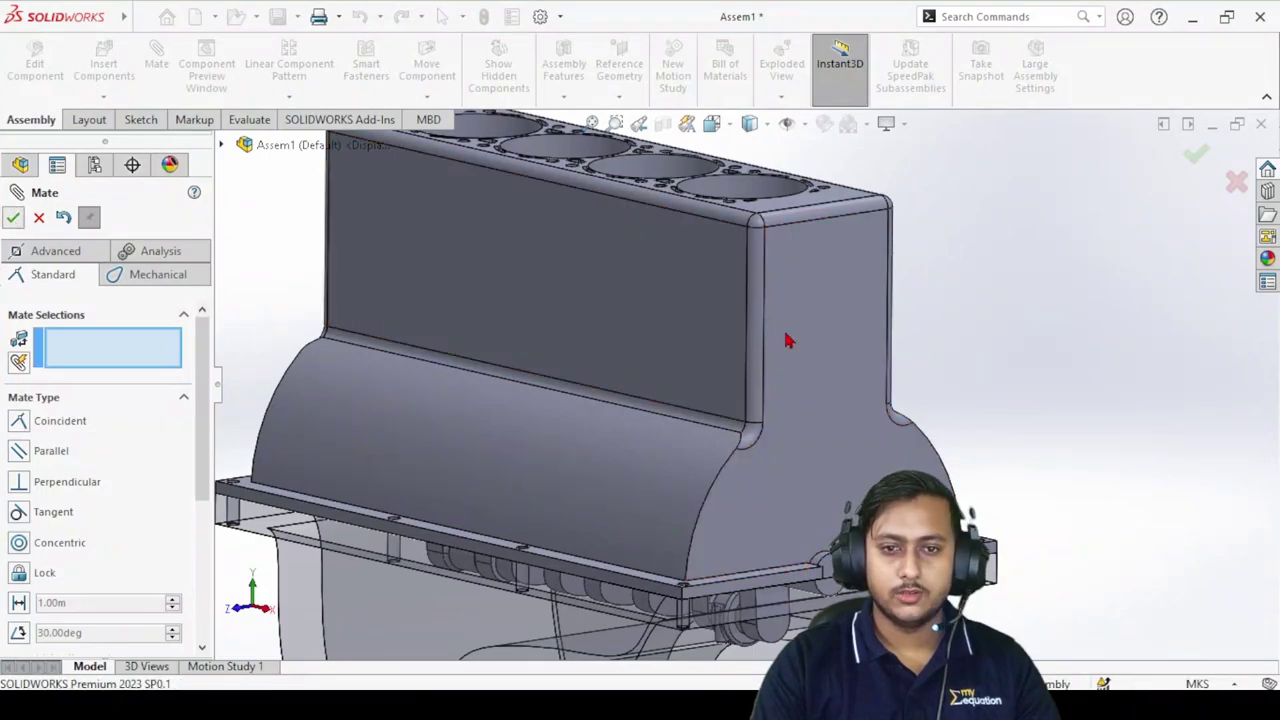
pyautogui.press('Escape')
pyautogui.rightClick(814, 323)
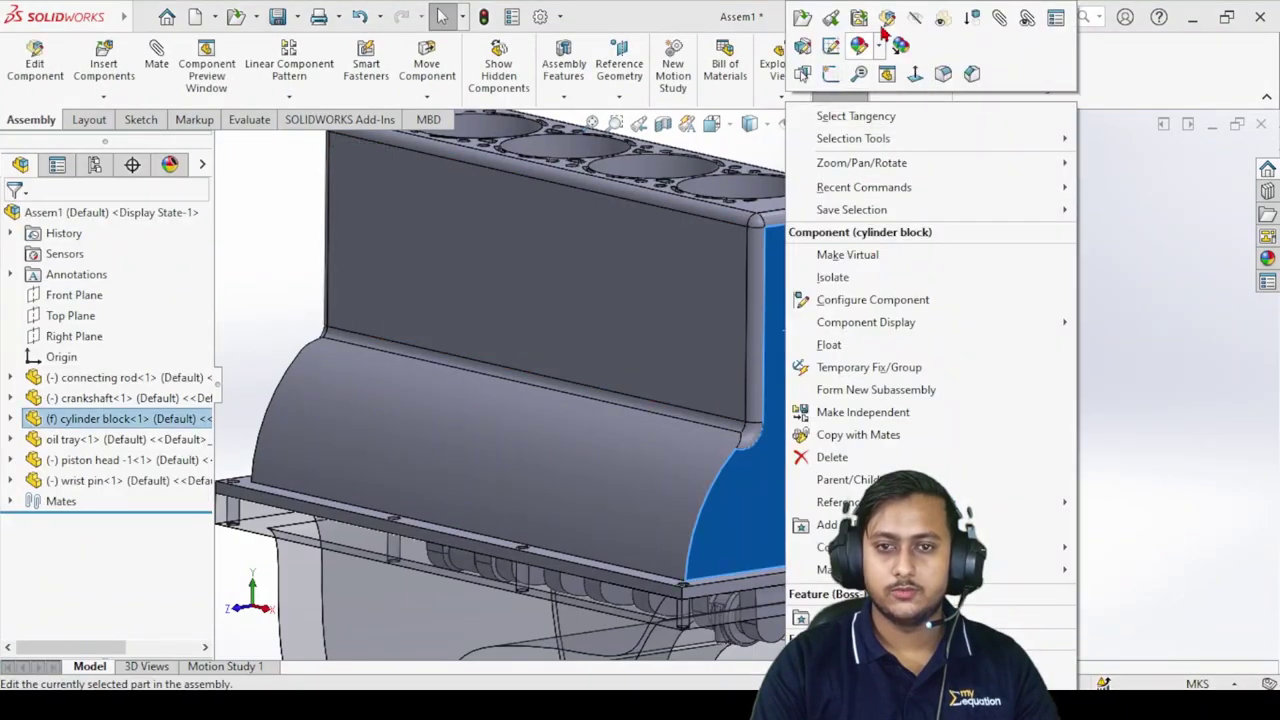
pyautogui.click(944, 26)
pyautogui.click(1060, 480)
pyautogui.scroll(3, 1031, 495)
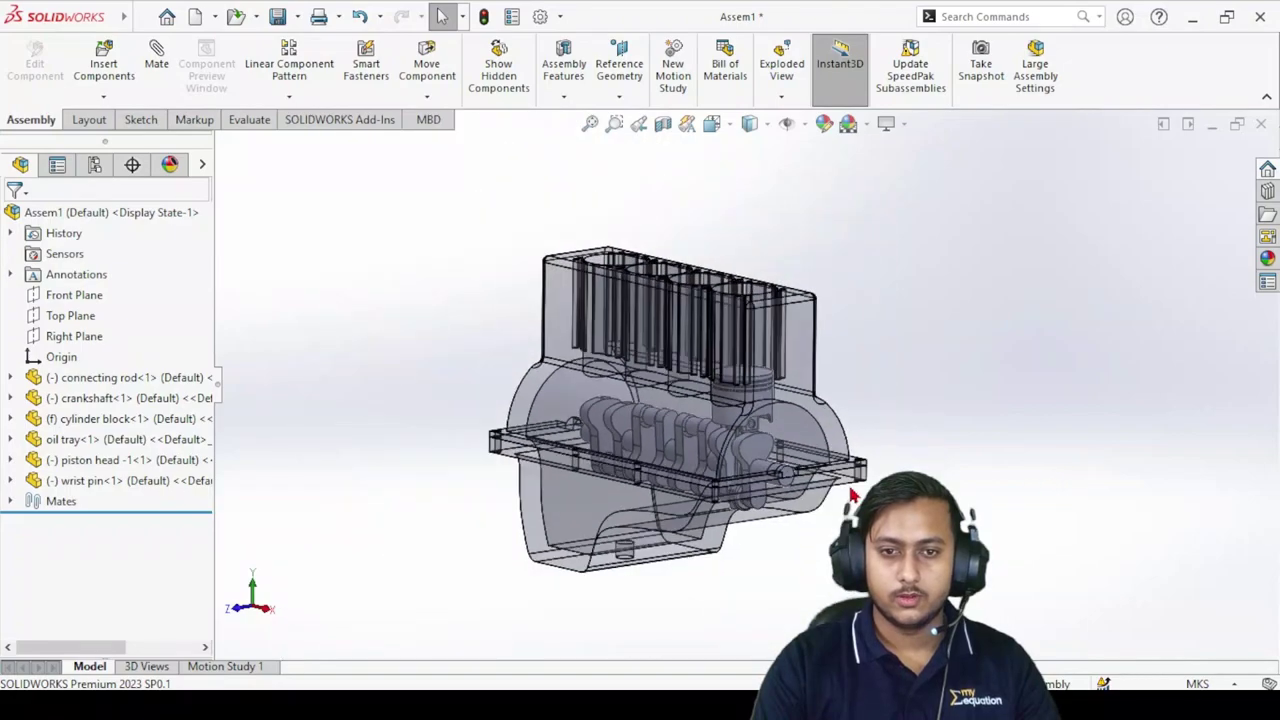
# Rotate the crankshaft to check how the connecting rod and piston move inside the cylinder block.
pyautogui.scroll(-4, 853, 495)
pyautogui.scroll(2, 634, 287)
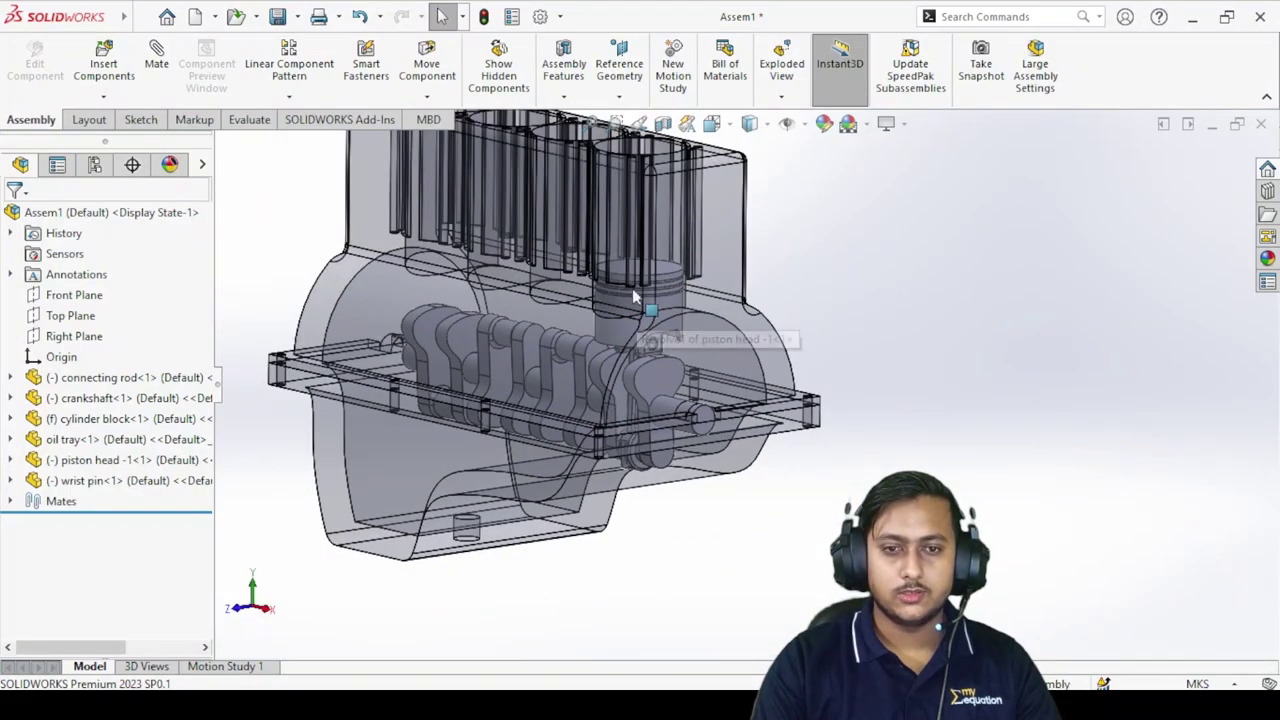
pyautogui.scroll(-3, 675, 480)
pyautogui.moveTo(679, 447); pyautogui.dragTo(800, 600)
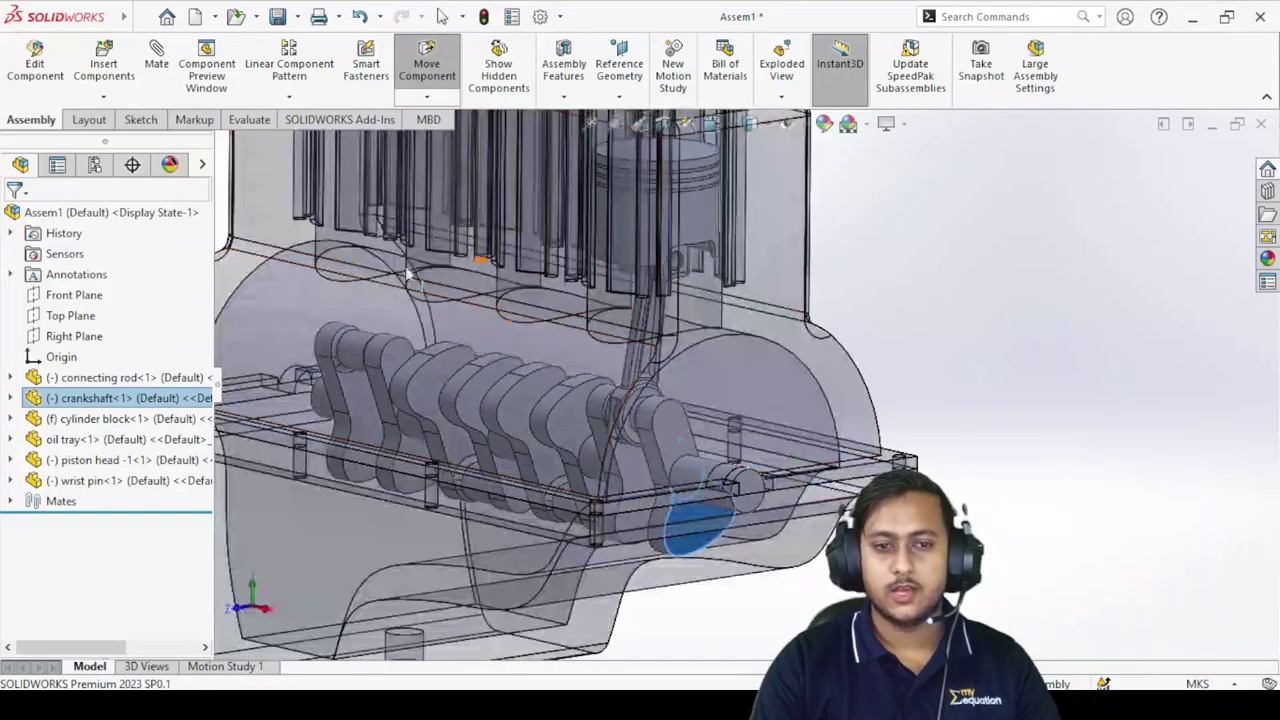
pyautogui.click(958, 338)
pyautogui.scroll(4, 954, 341)
pyautogui.scroll(-3, 568, 422)
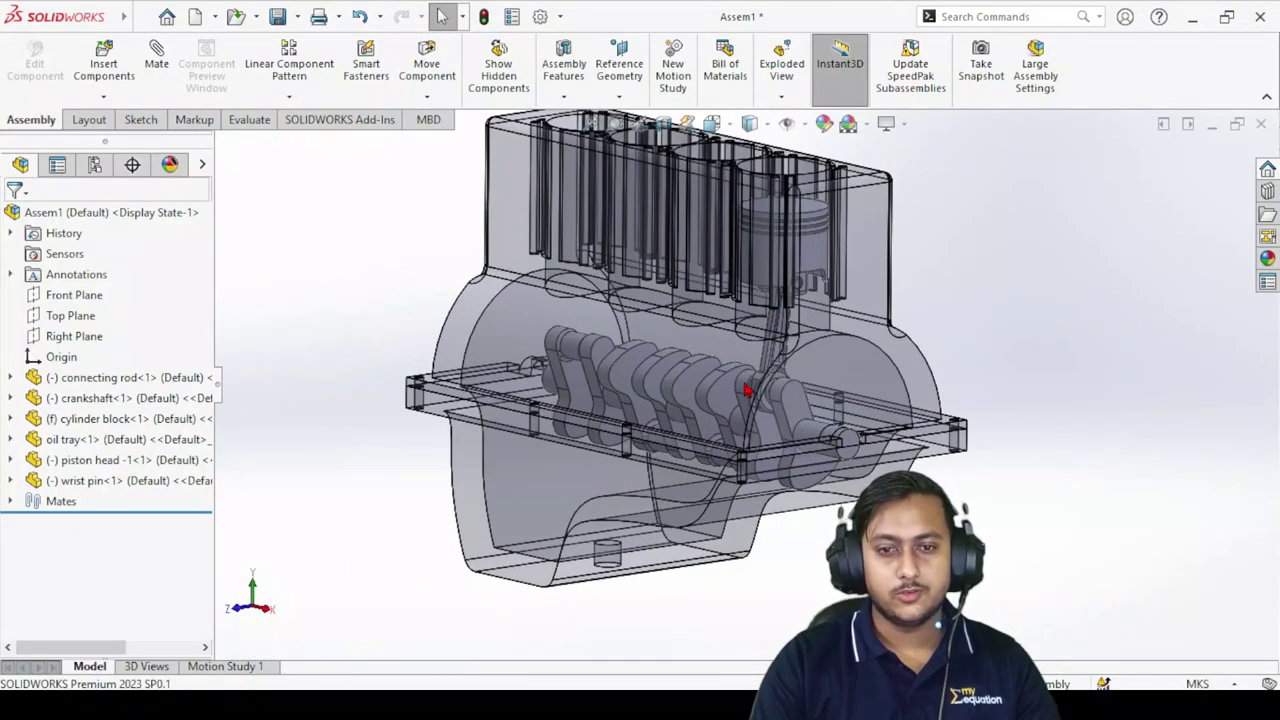
pyautogui.scroll(-2, 930, 380)
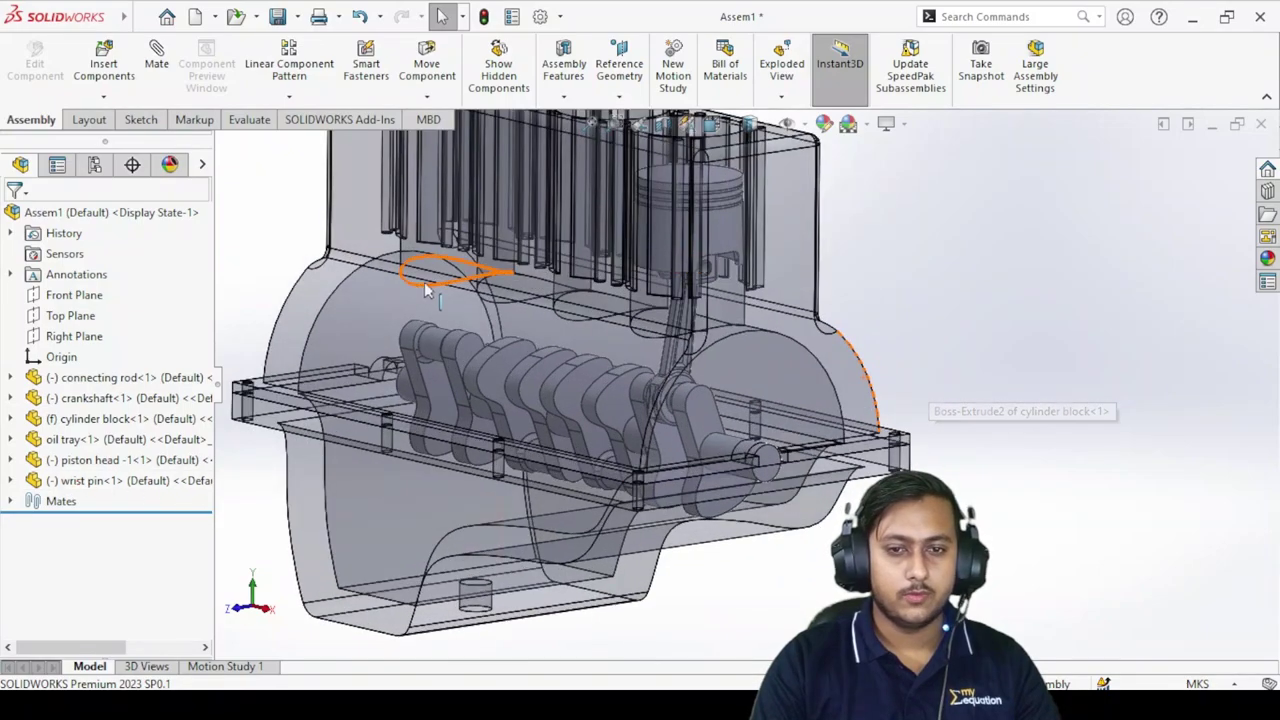
pyautogui.scroll(3, 414, 294)
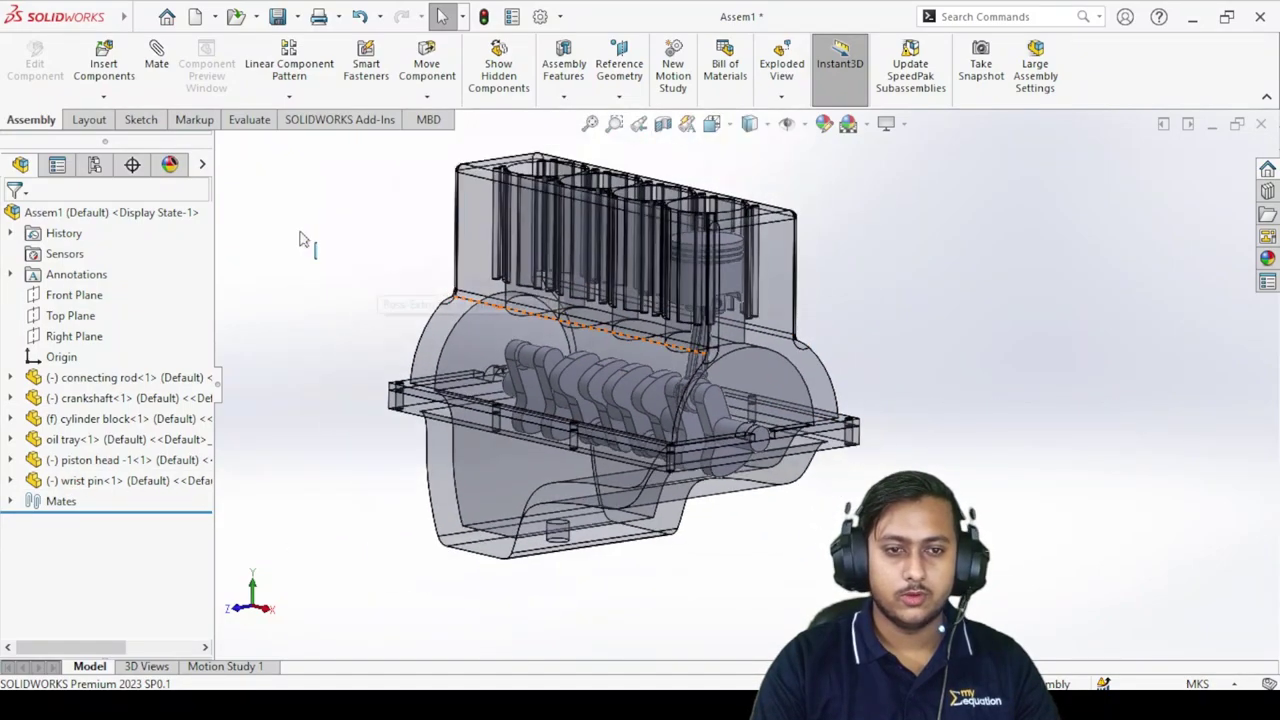
# Insert another connecting rod, piston head -1 and wrist pin from the yt engine folder and place them beside the engine.
pyautogui.click(103, 63)
pyautogui.click(94, 539)
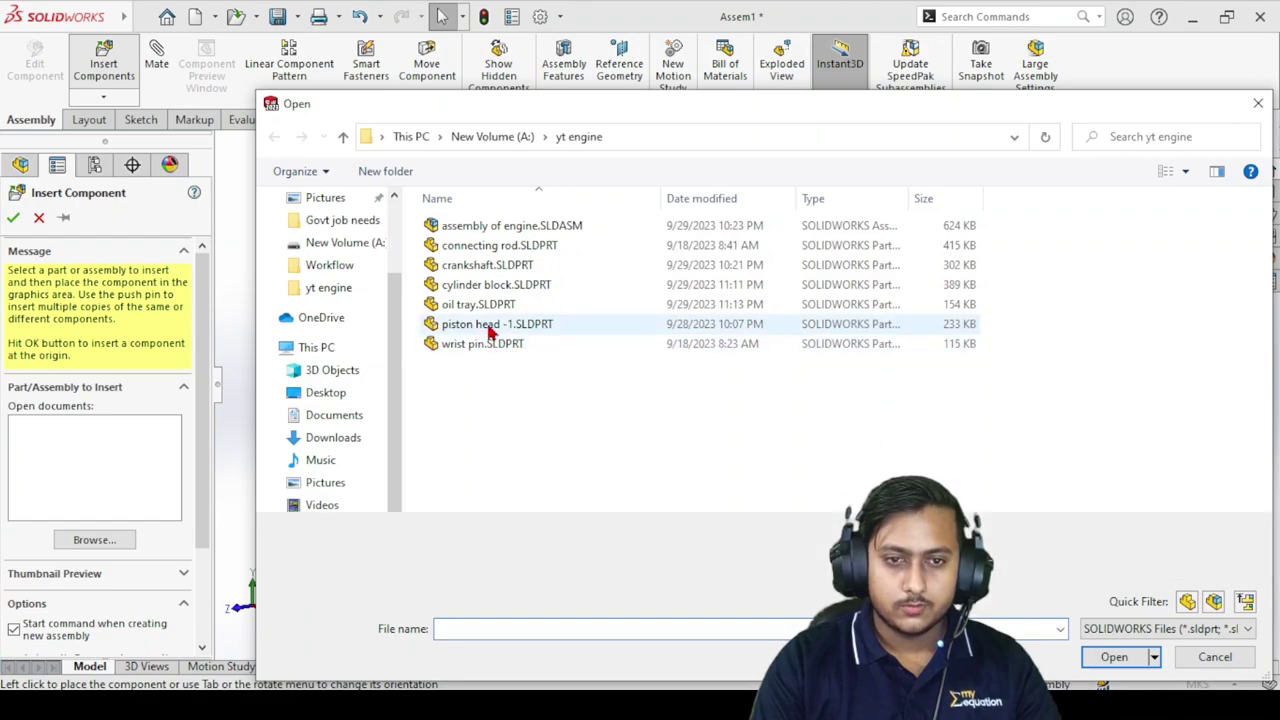
pyautogui.click(490, 326)
pyautogui.keyDown('ctrl'); pyautogui.click(477, 345); pyautogui.keyUp('ctrl')
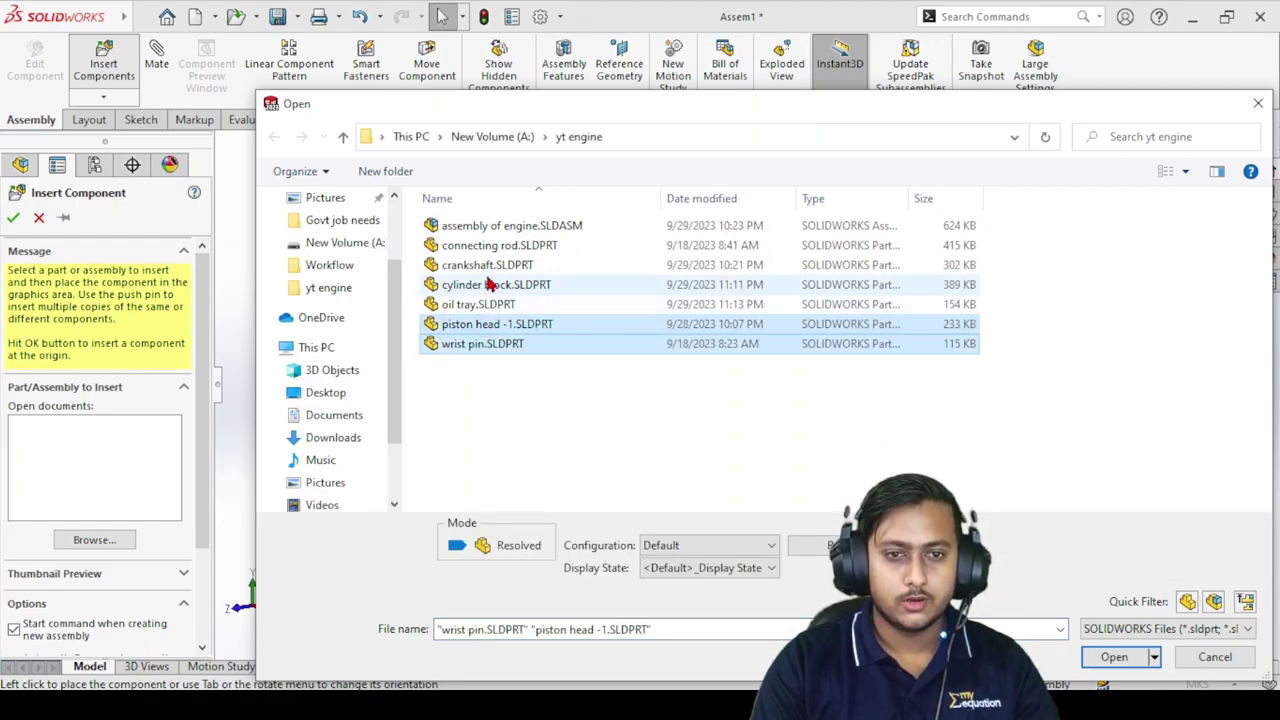
pyautogui.keyDown('ctrl'); pyautogui.click(505, 250); pyautogui.keyUp('ctrl')
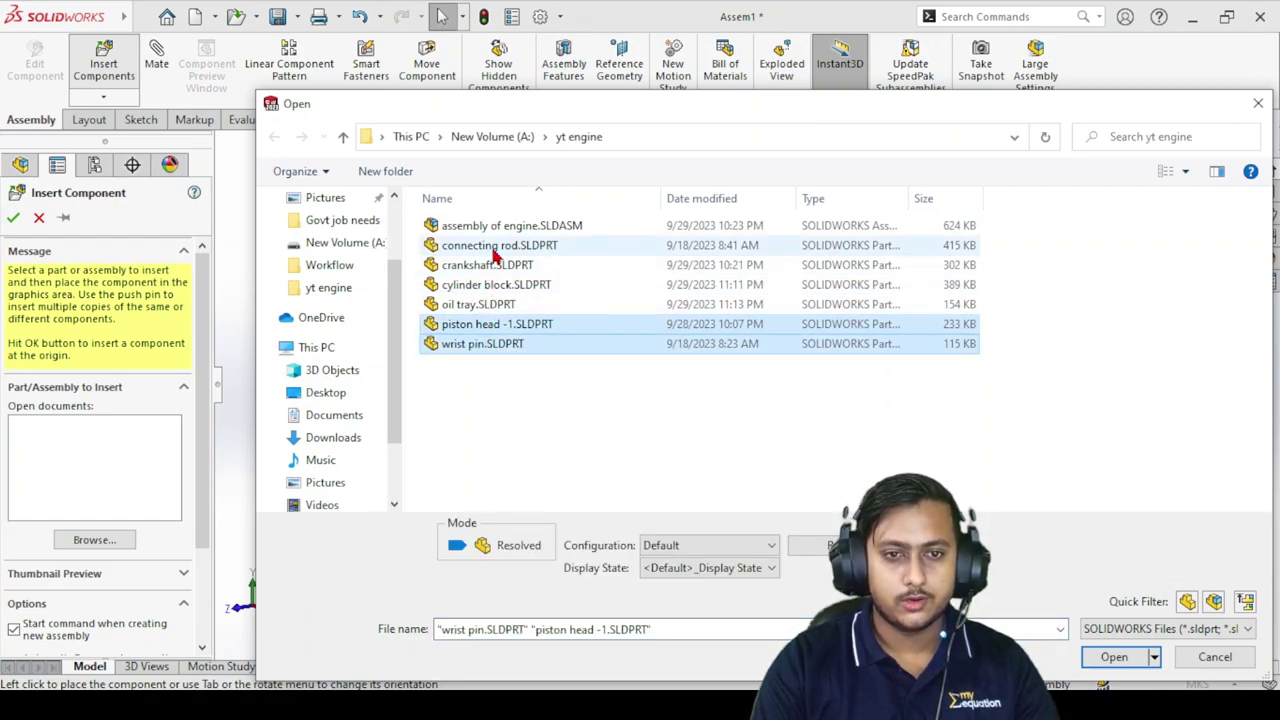
pyautogui.click(1112, 657)
pyautogui.click(998, 345)
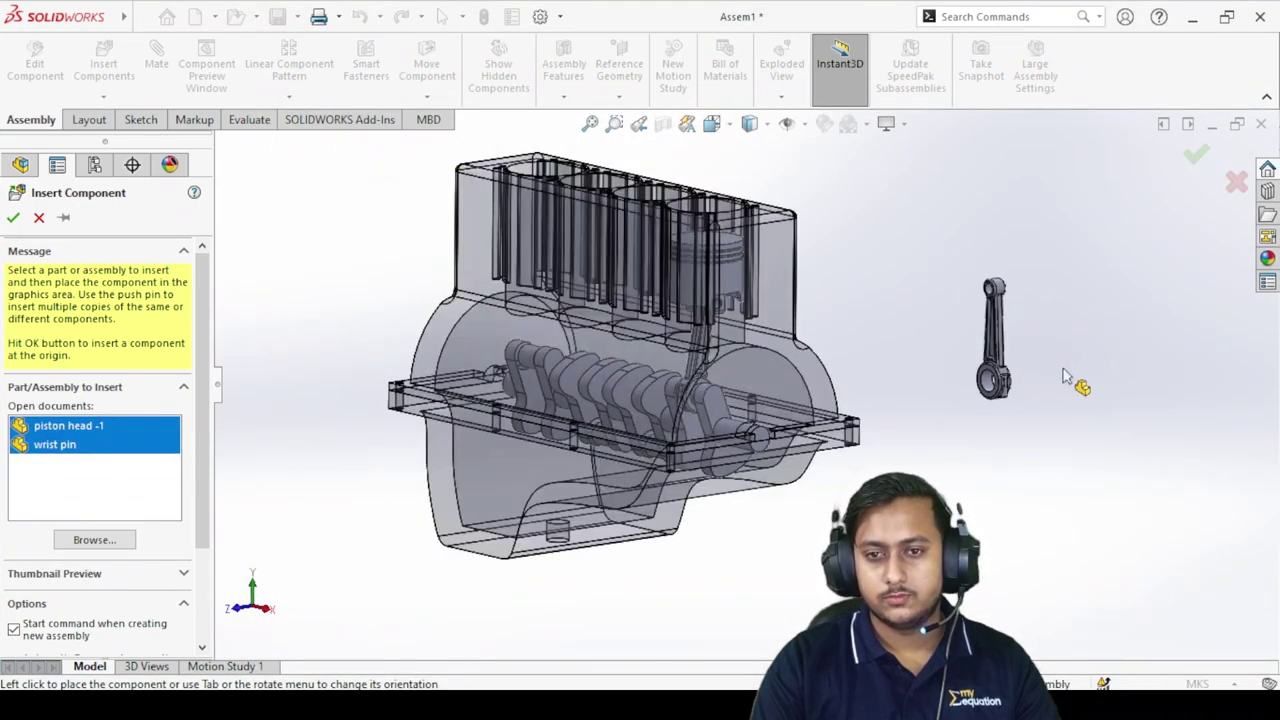
pyautogui.click(1064, 372)
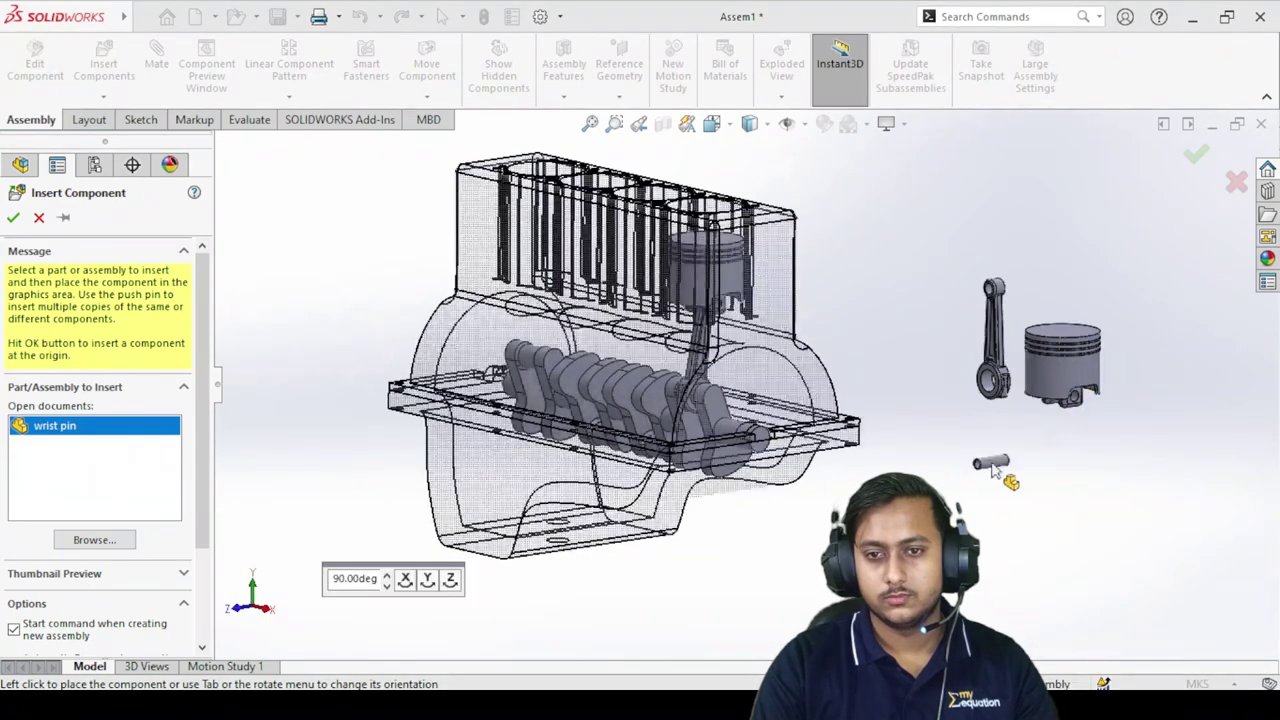
pyautogui.click(990, 447)
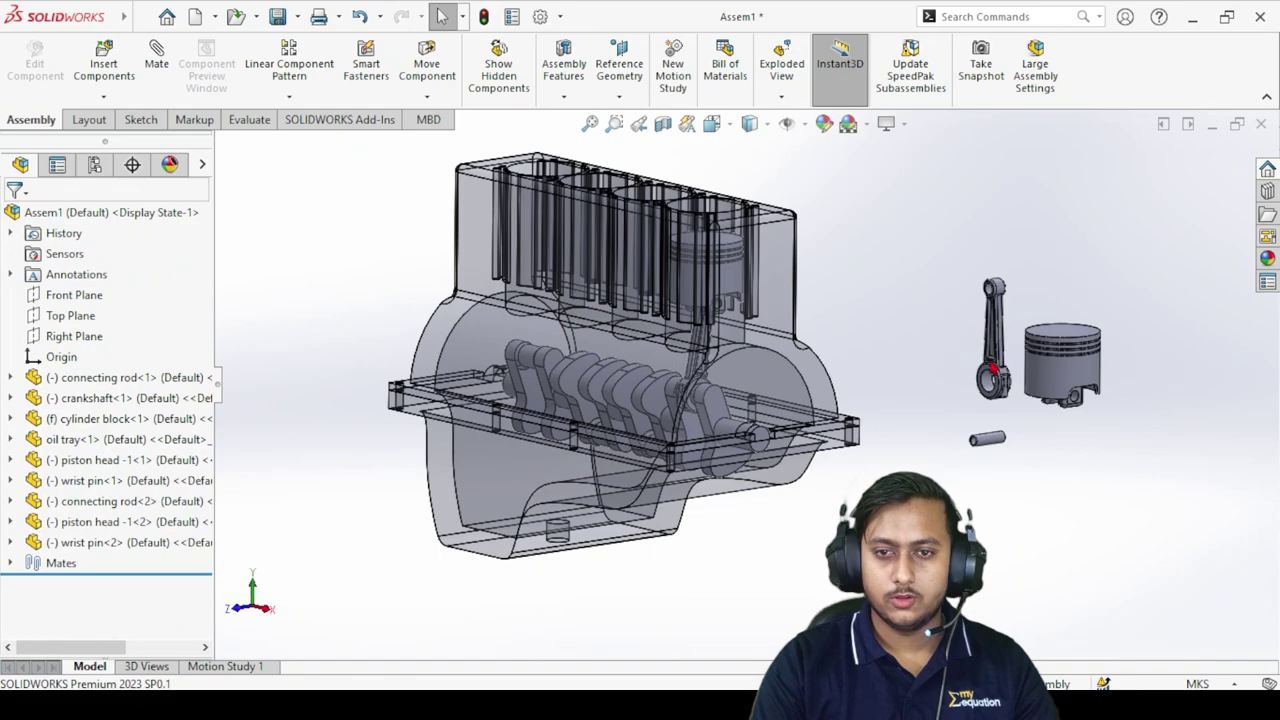
# Place two more copies each of the loose connecting rod, piston head and wrist pin in the free space beside the engine.
pyautogui.click(88, 510)
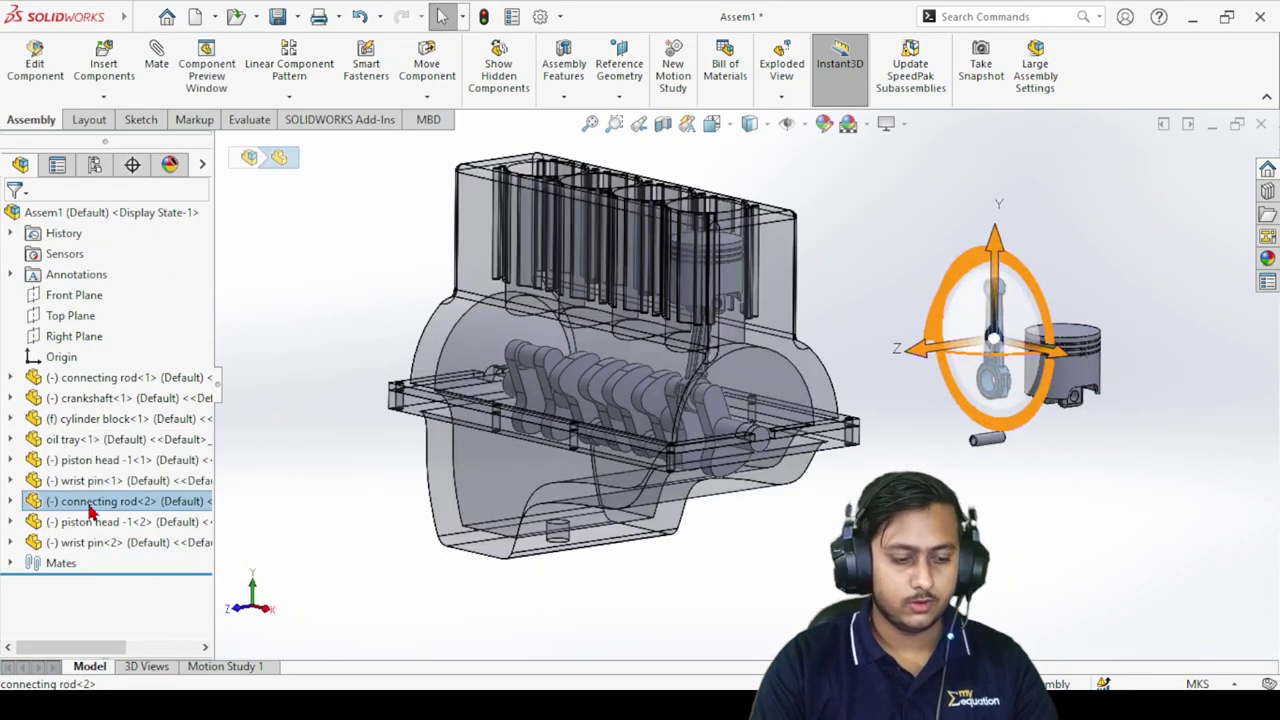
pyautogui.click(938, 478)
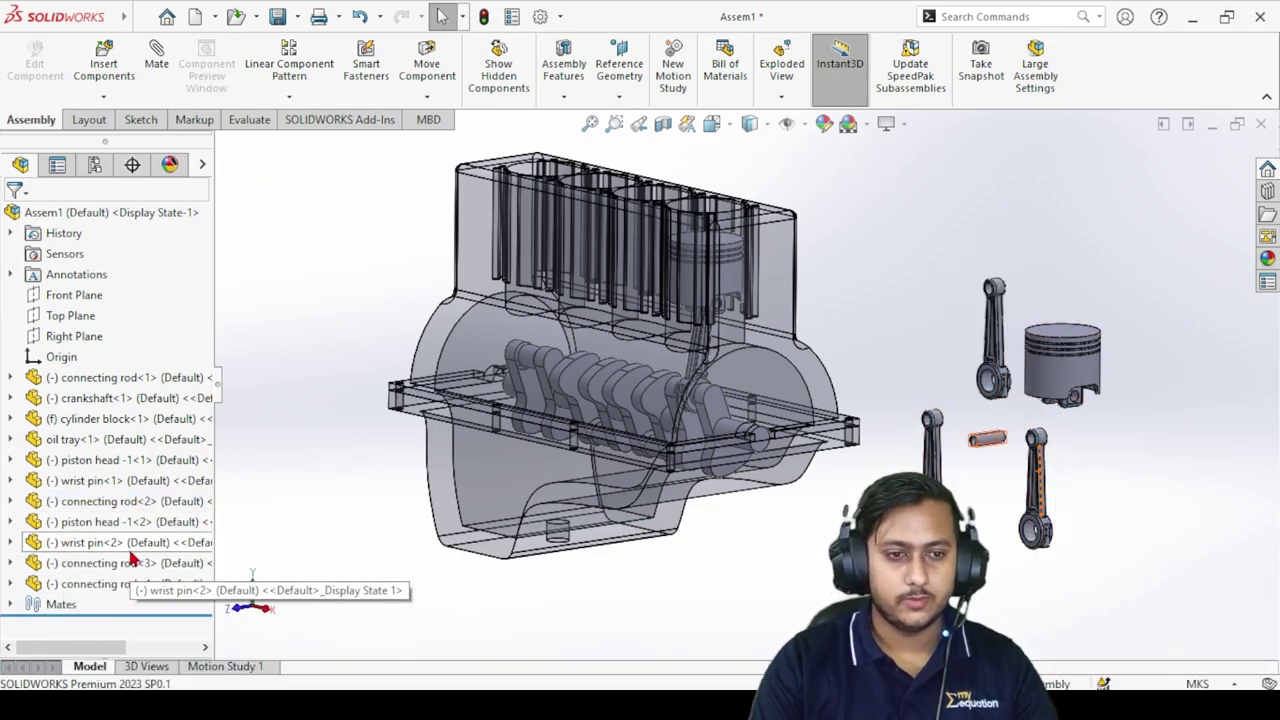
pyautogui.click(70, 521)
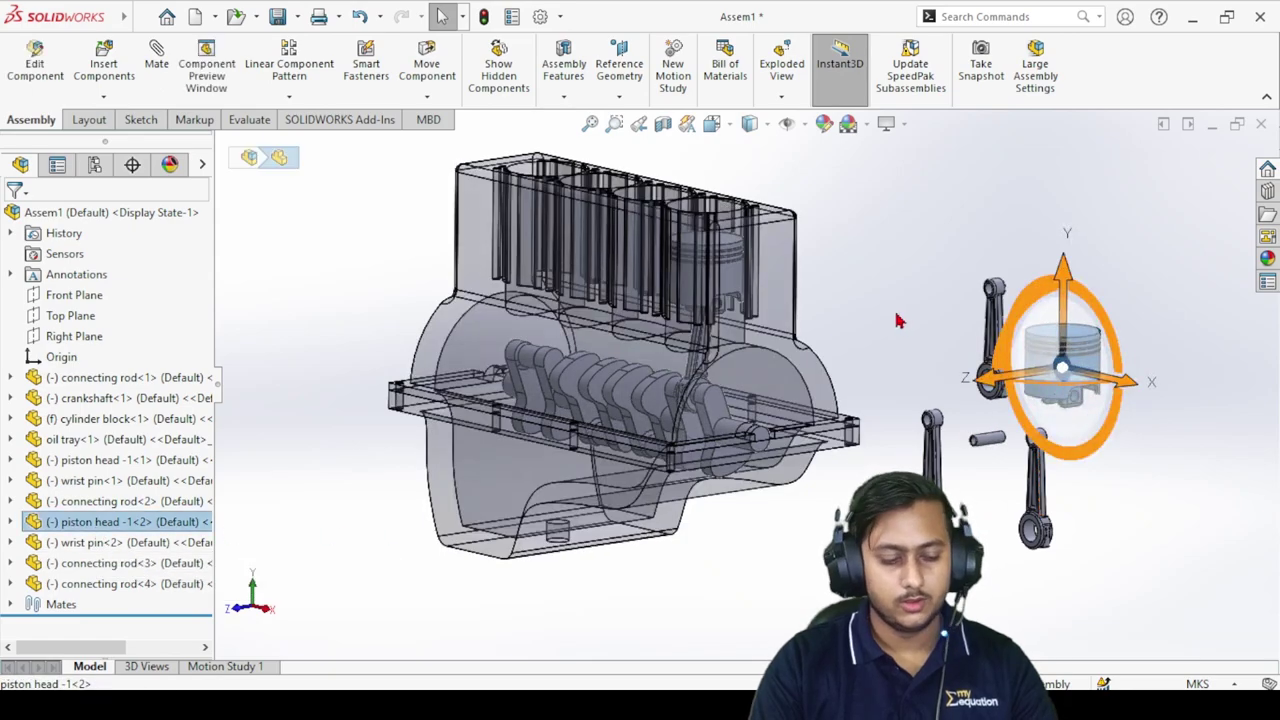
pyautogui.click(910, 248)
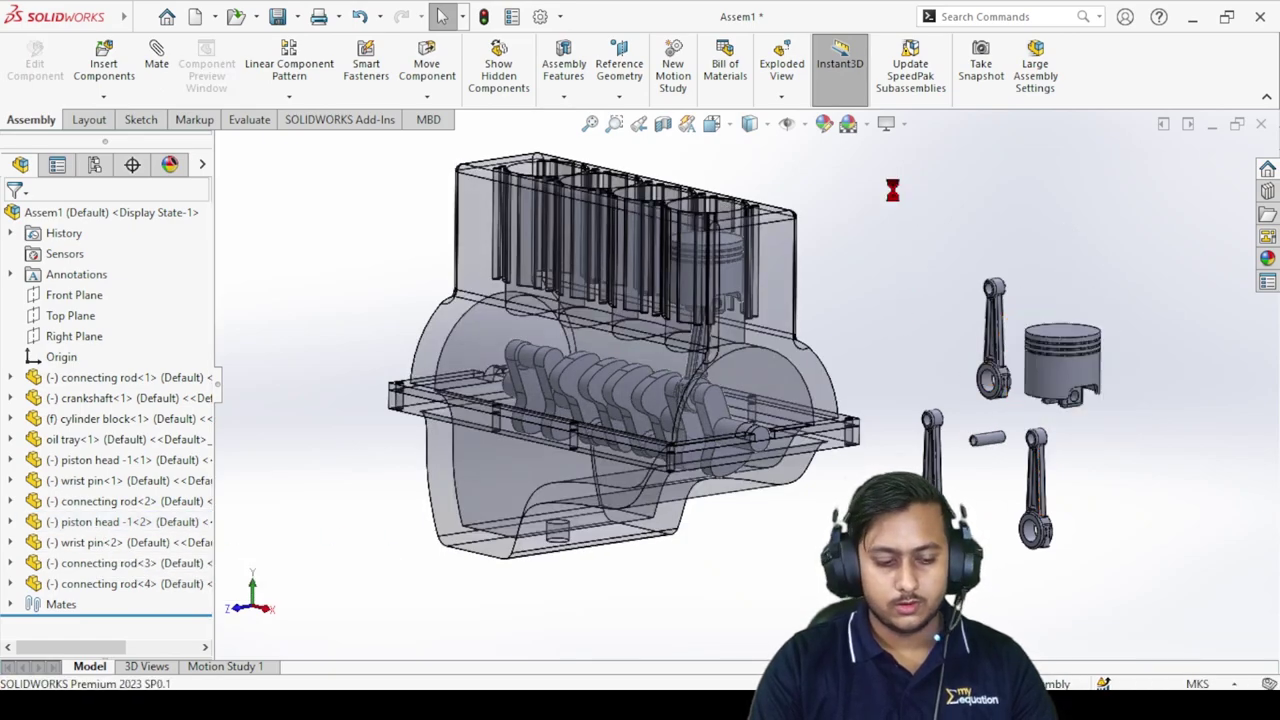
pyautogui.click(896, 199)
pyautogui.click(1046, 185)
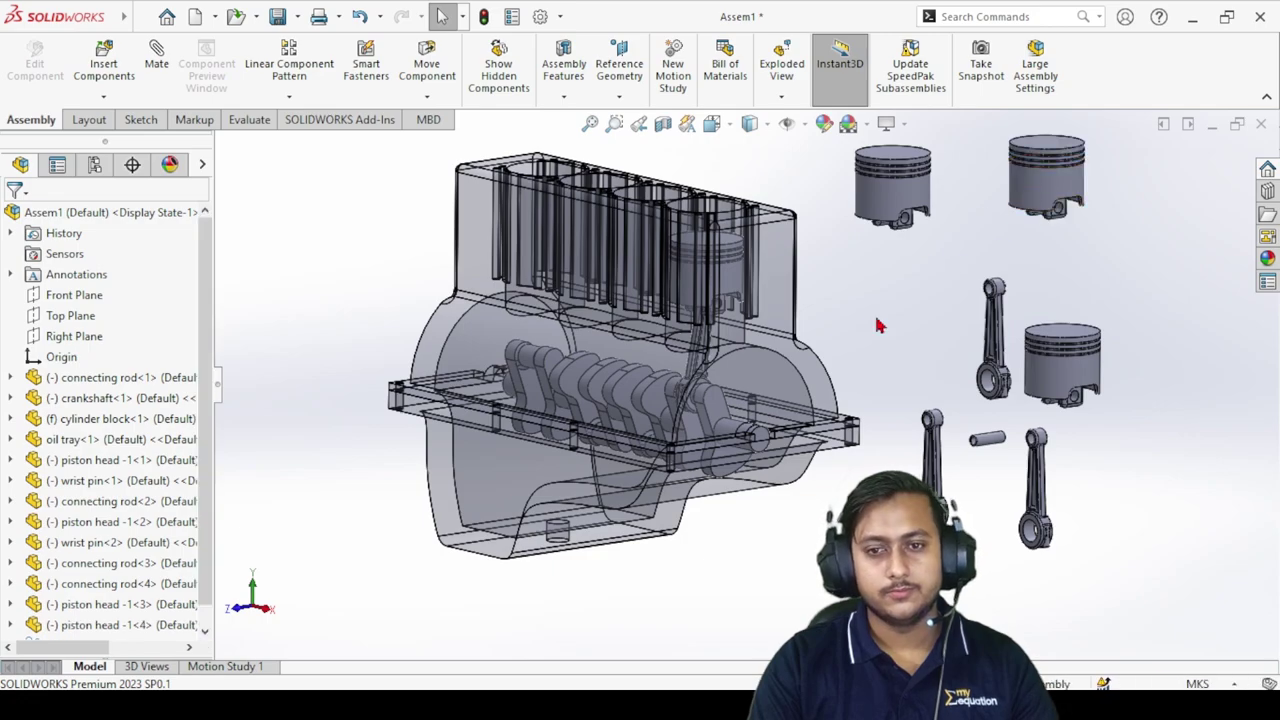
pyautogui.click(100, 542)
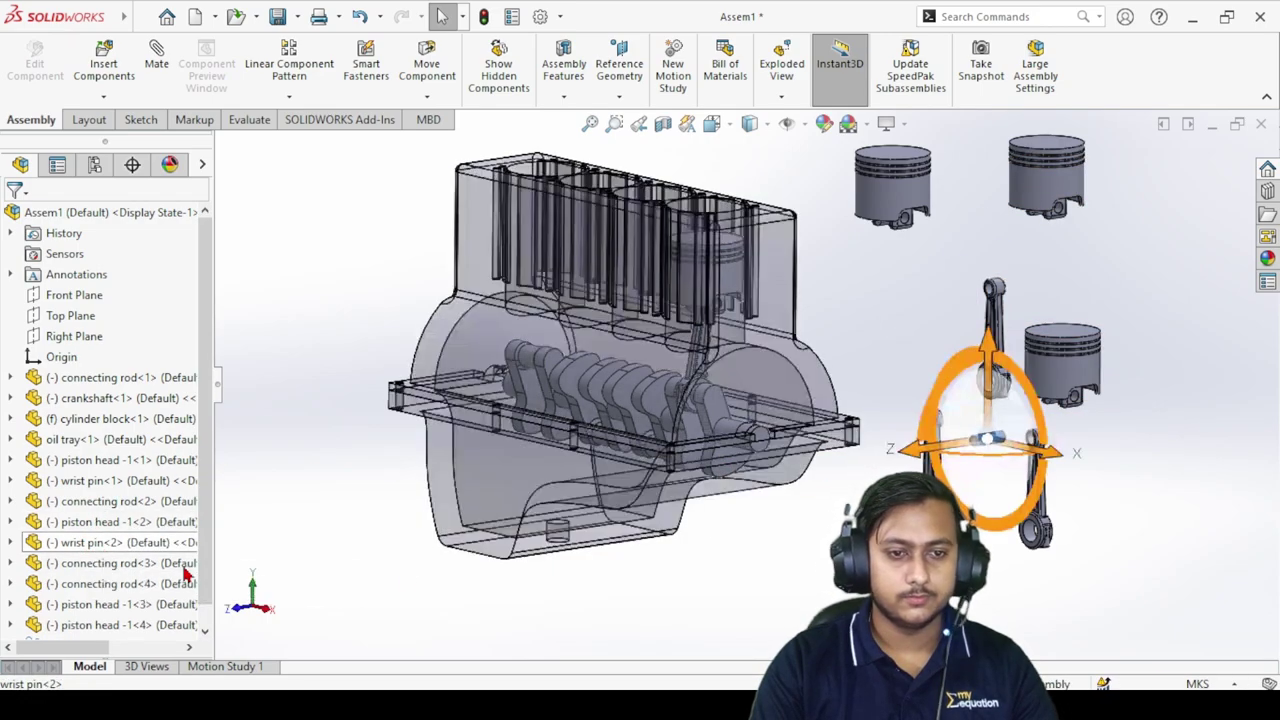
pyautogui.click(873, 301)
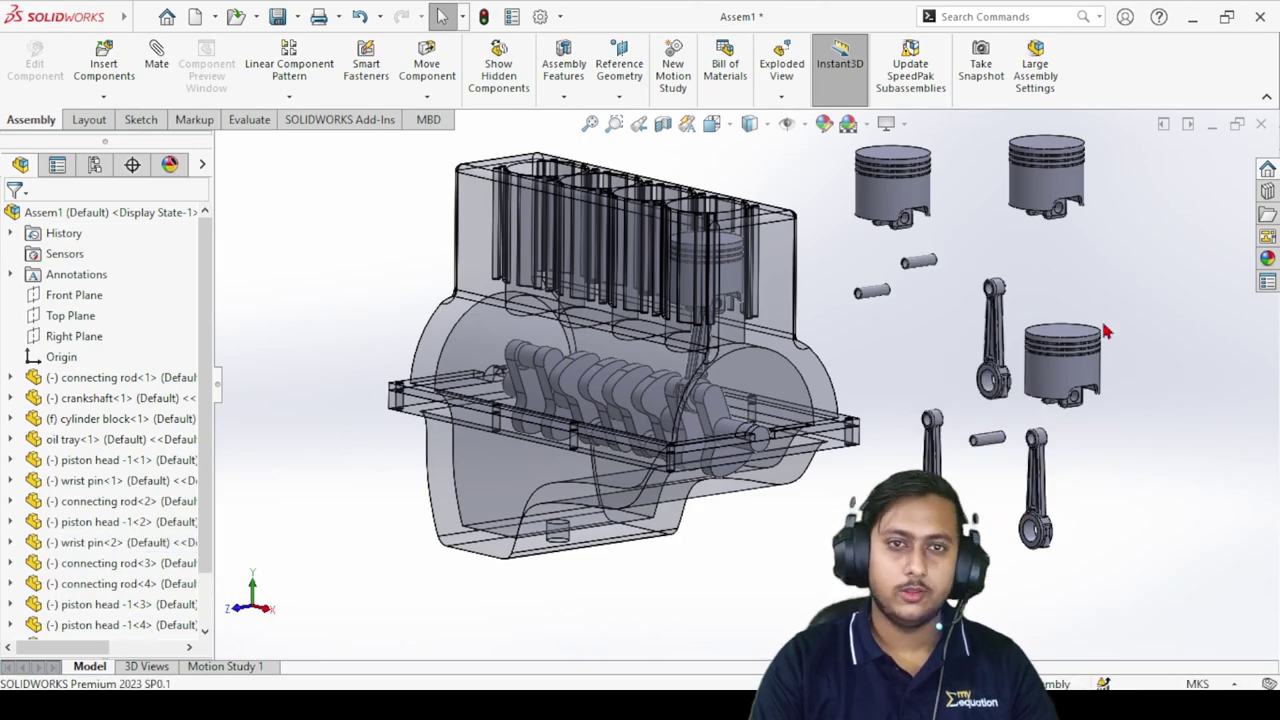
# Mate the small-end bore of connecting rod<2> concentric with the pin bore of piston head -1<3>.
pyautogui.scroll(2, 1046, 341)
pyautogui.scroll(-3, 1046, 341)
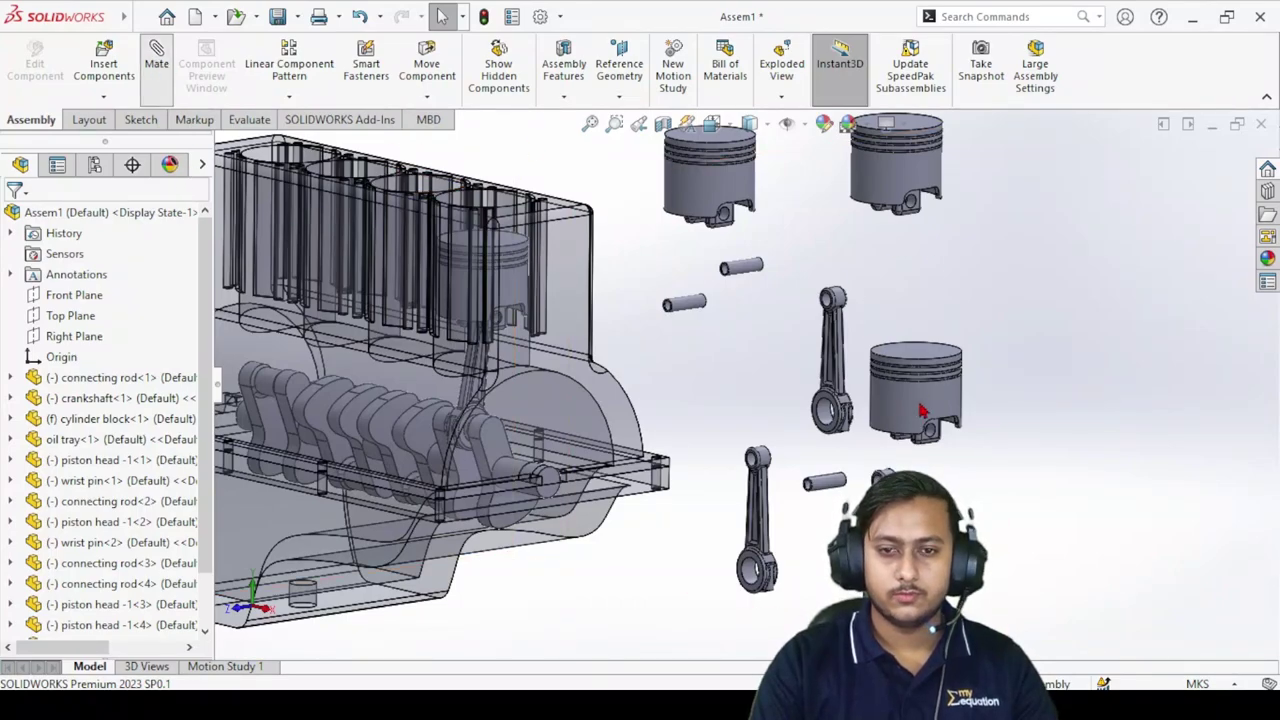
pyautogui.press('m')
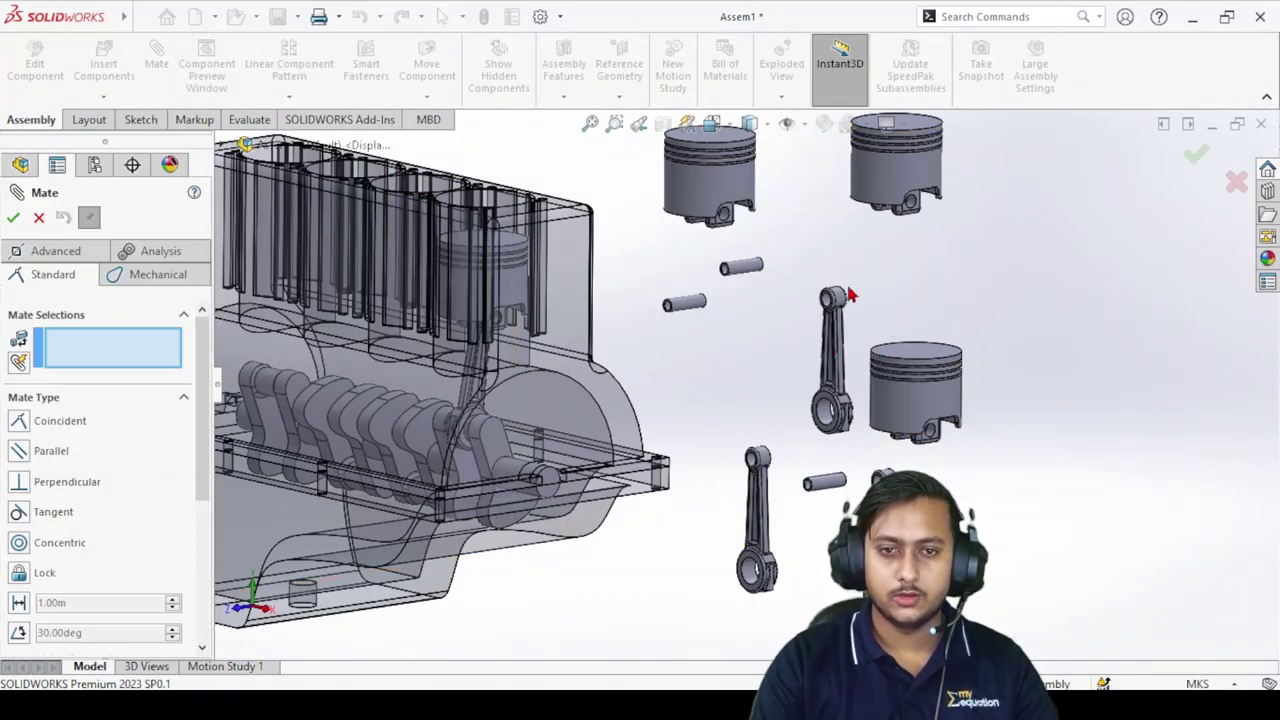
pyautogui.scroll(-8, 752, 240)
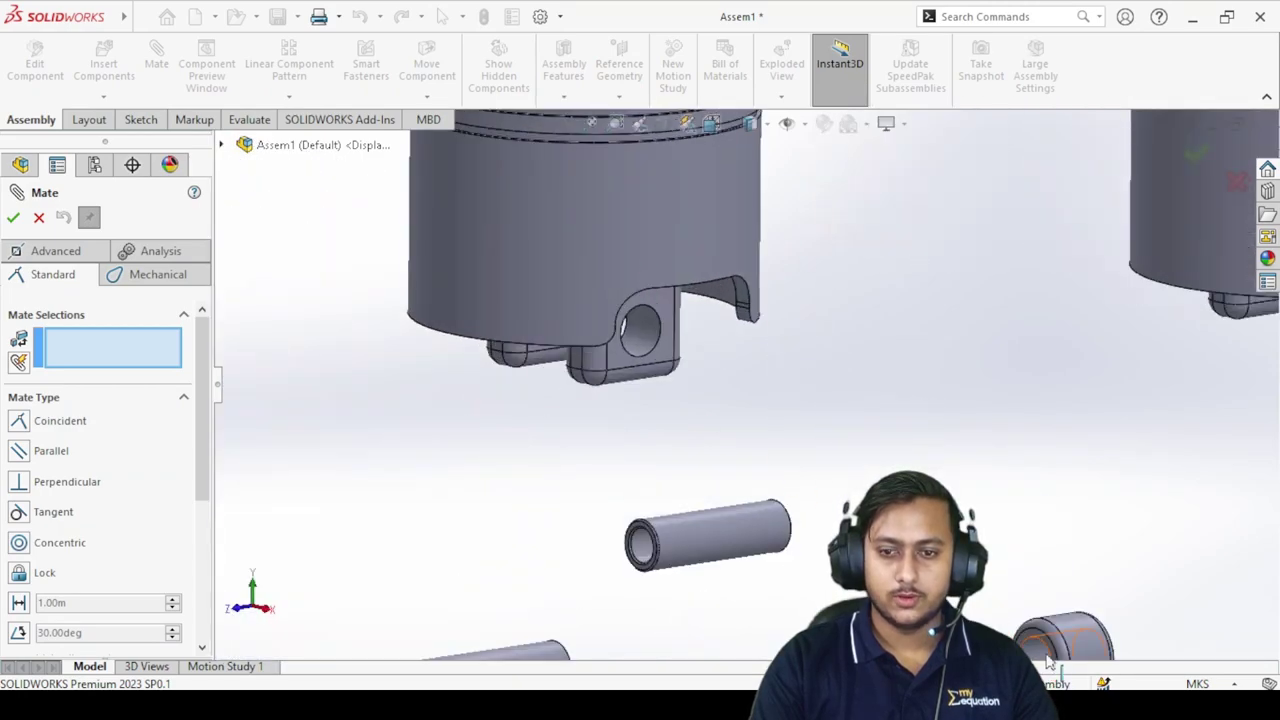
pyautogui.click(1038, 655)
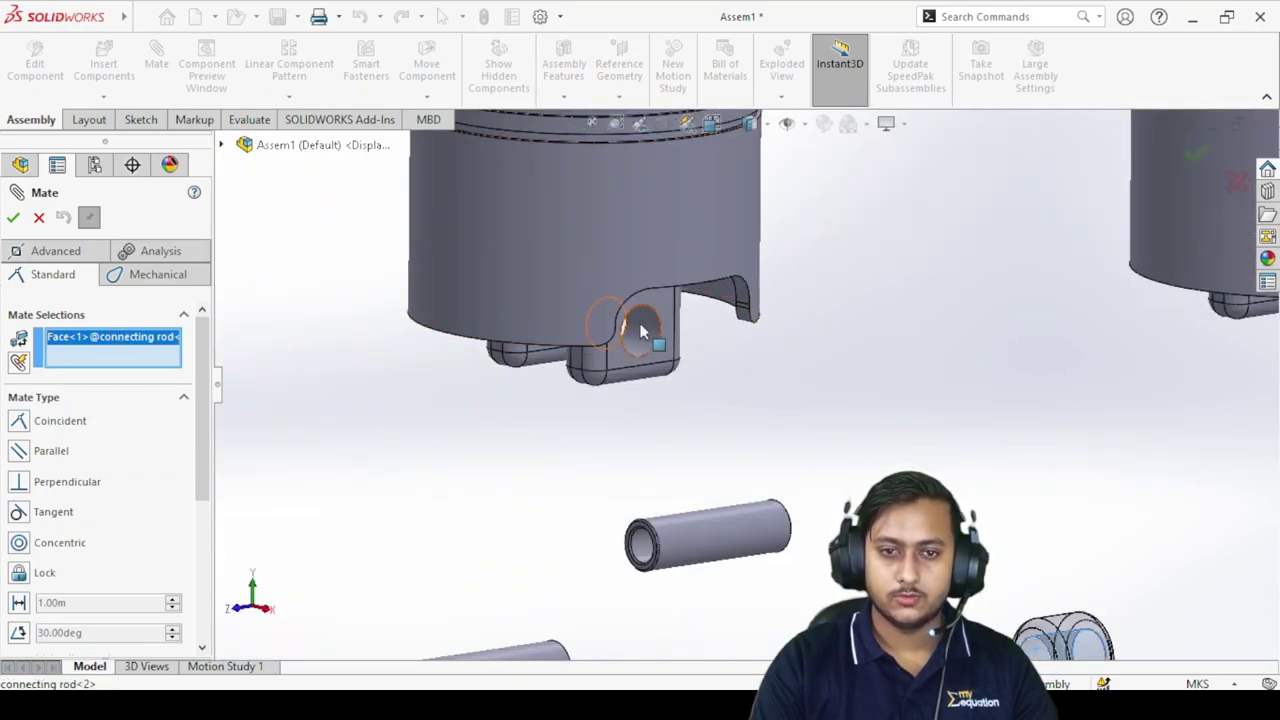
pyautogui.click(643, 333)
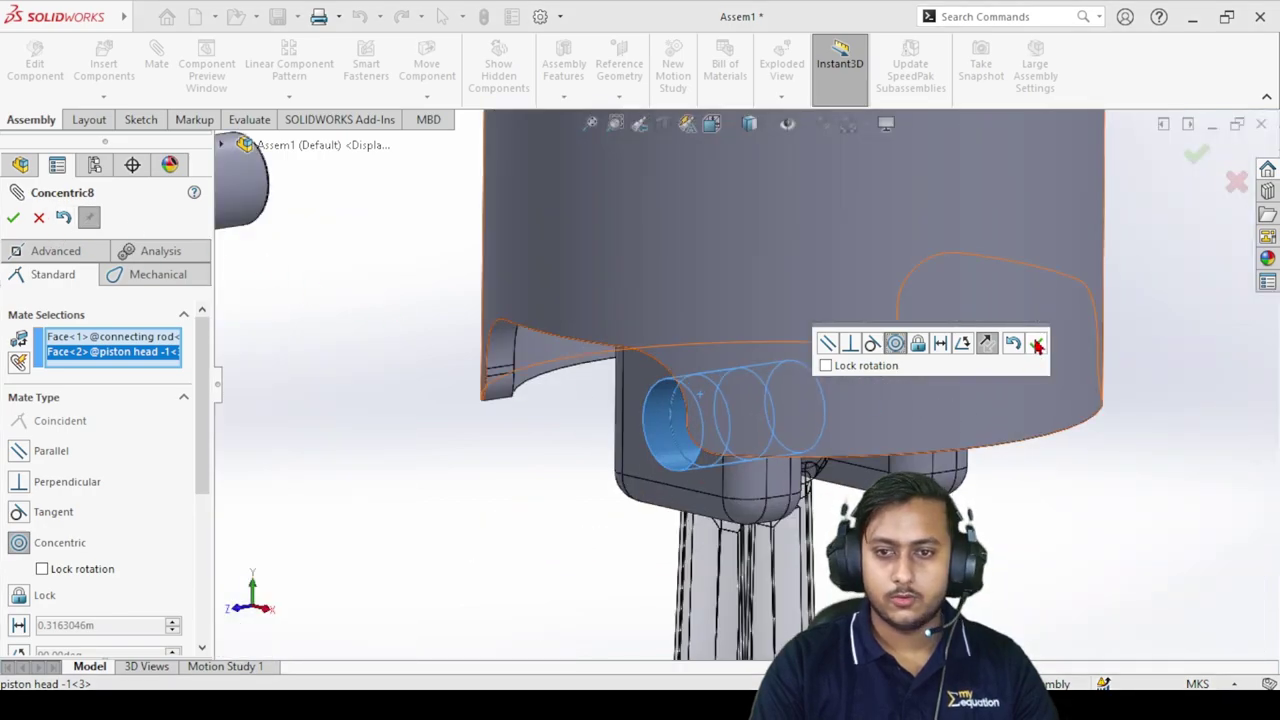
pyautogui.click(1037, 345)
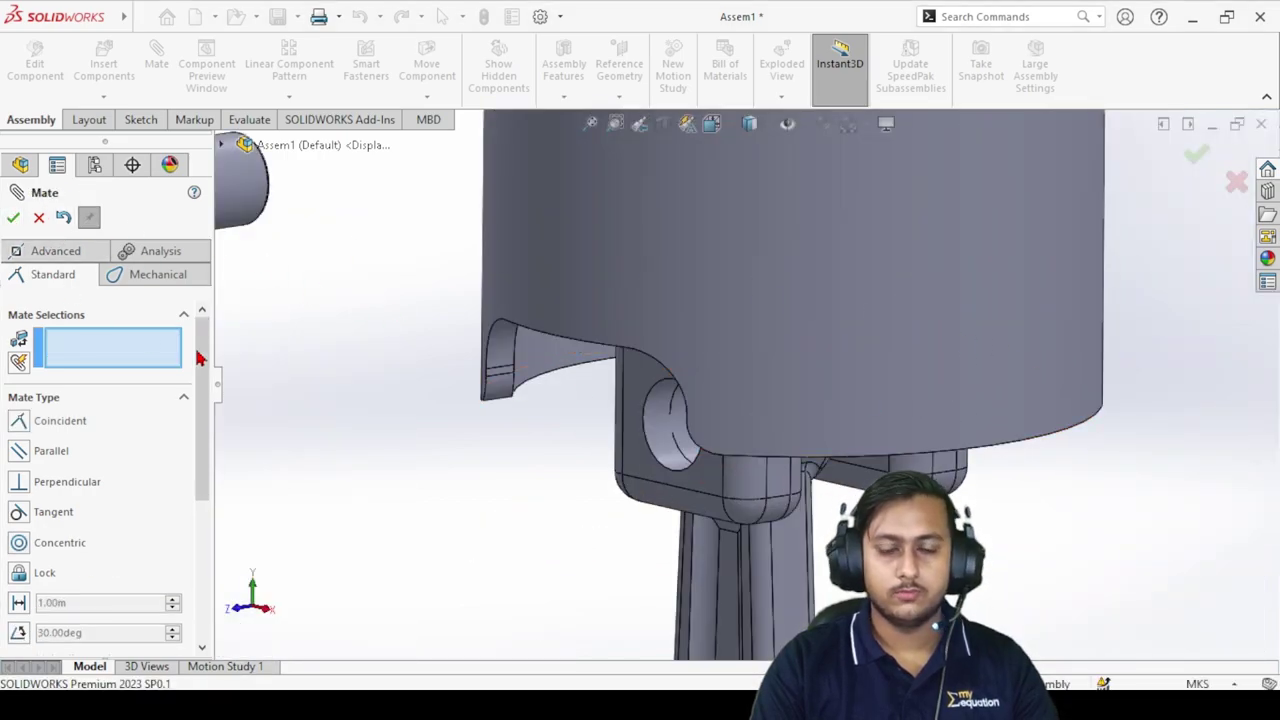
# Mate the small-end side face of connecting rod<2> coincident with the inner boss face of piston head -1<3>.
pyautogui.scroll(2, 738, 375)
pyautogui.scroll(-4, 760, 464)
pyautogui.moveTo(760, 458); pyautogui.dragTo(1086, 441, button='middle')
pyautogui.click(945, 392)
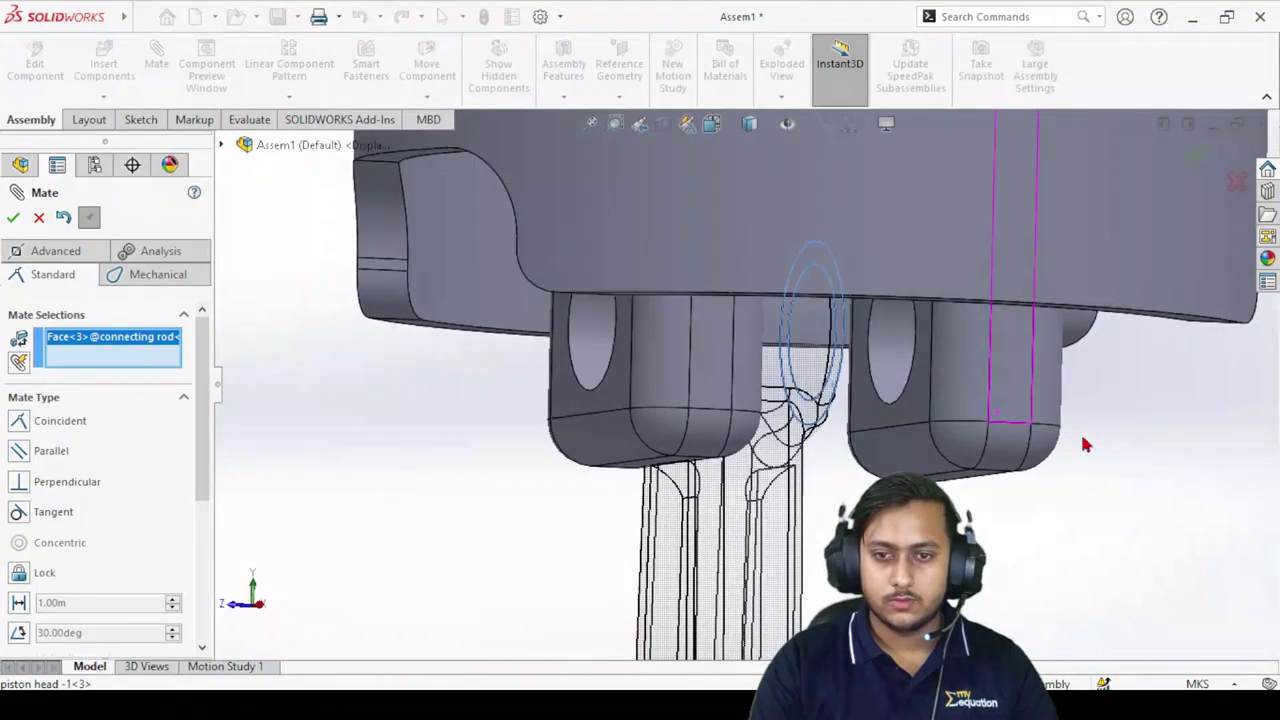
pyautogui.click(905, 415)
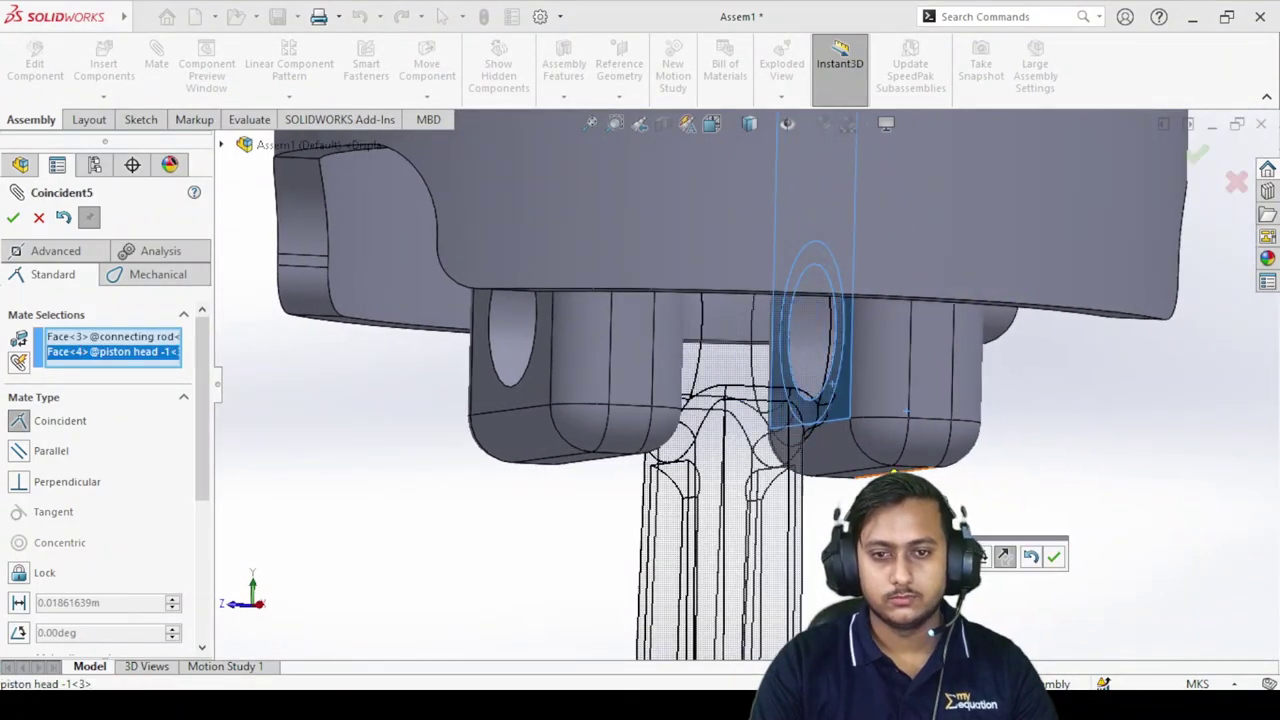
pyautogui.click(1055, 557)
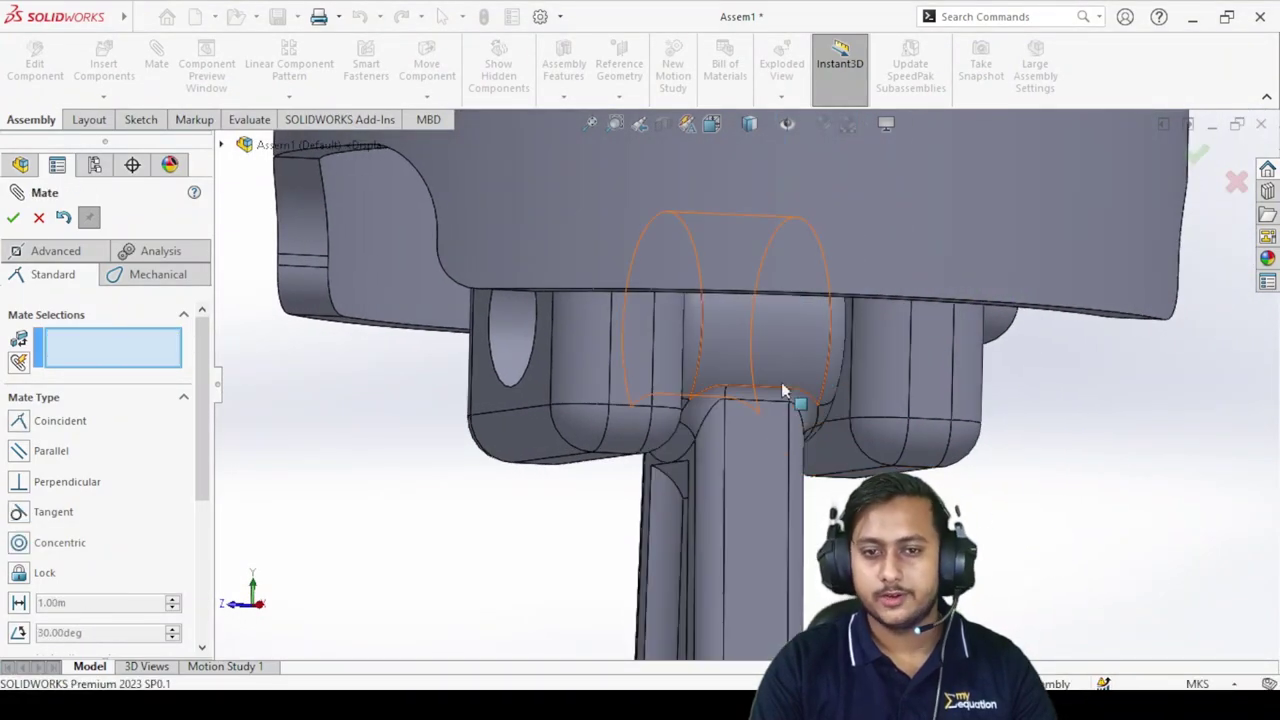
# Mate the outer cylindrical face of wrist pin<4> concentric with the pin bore of piston head -1<3>.
pyautogui.scroll(-5, 786, 380)
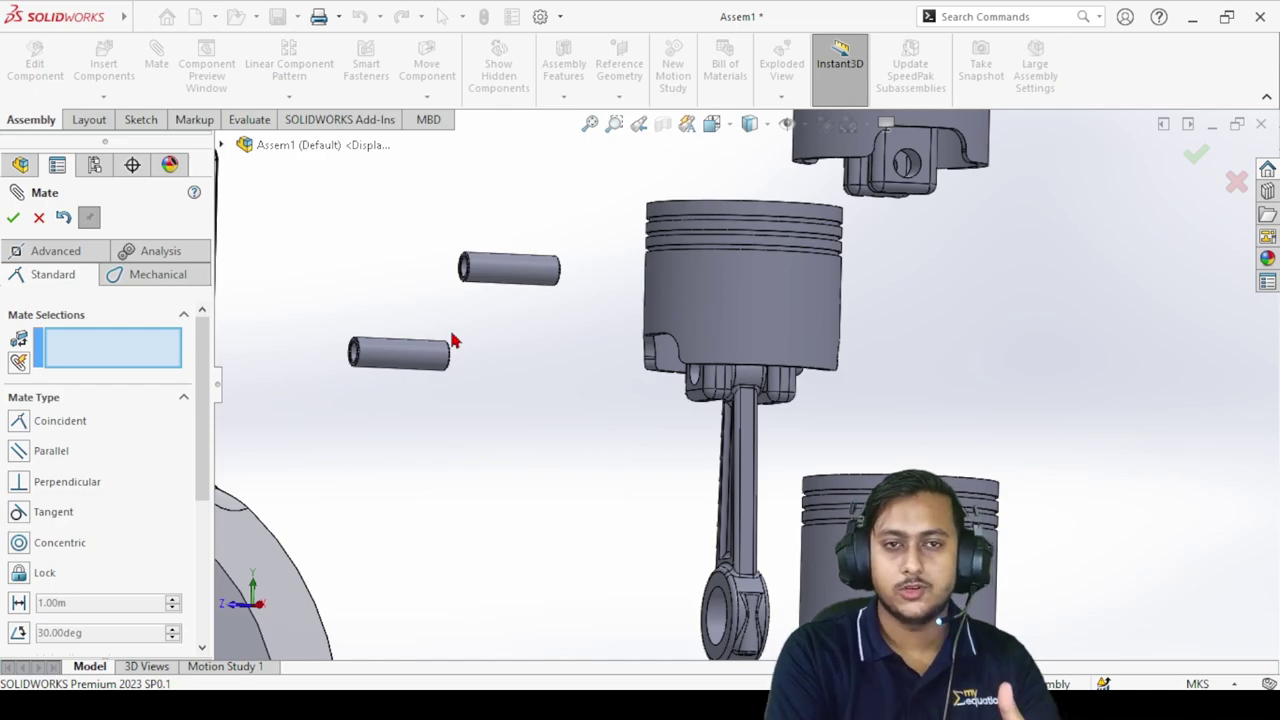
pyautogui.scroll(3, 686, 383)
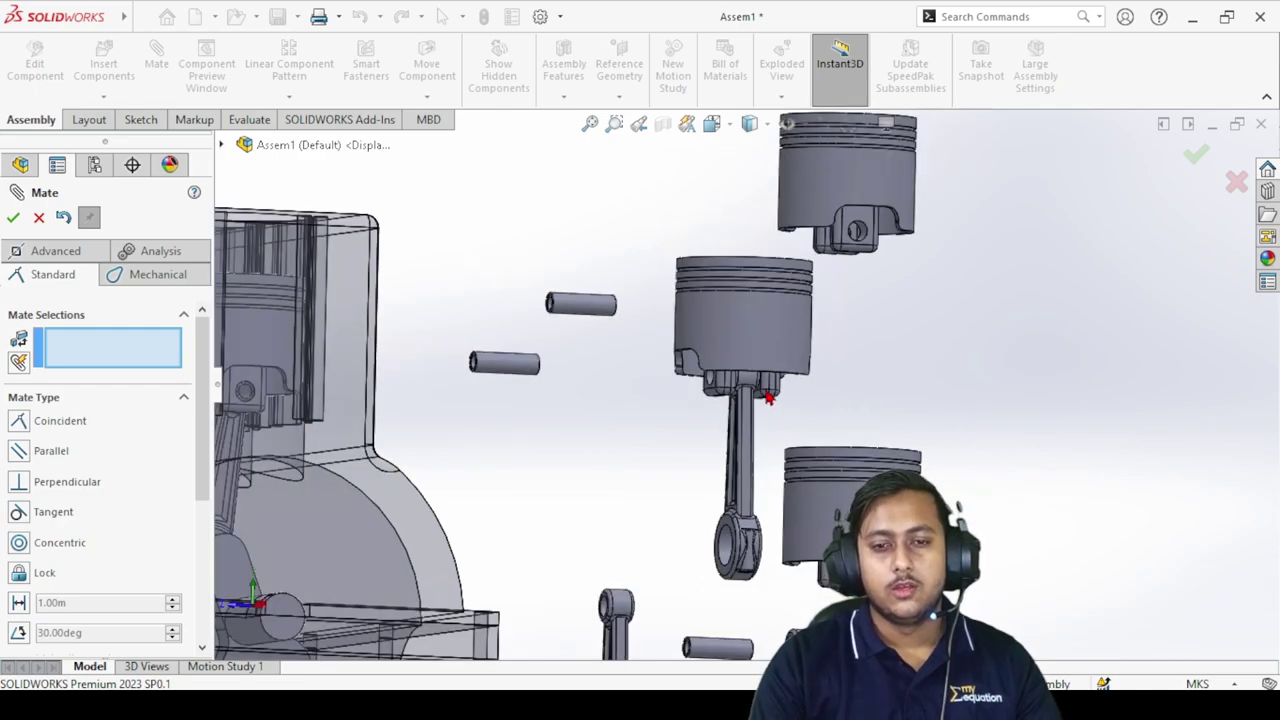
pyautogui.scroll(-6, 686, 383)
pyautogui.scroll(-2, 686, 383)
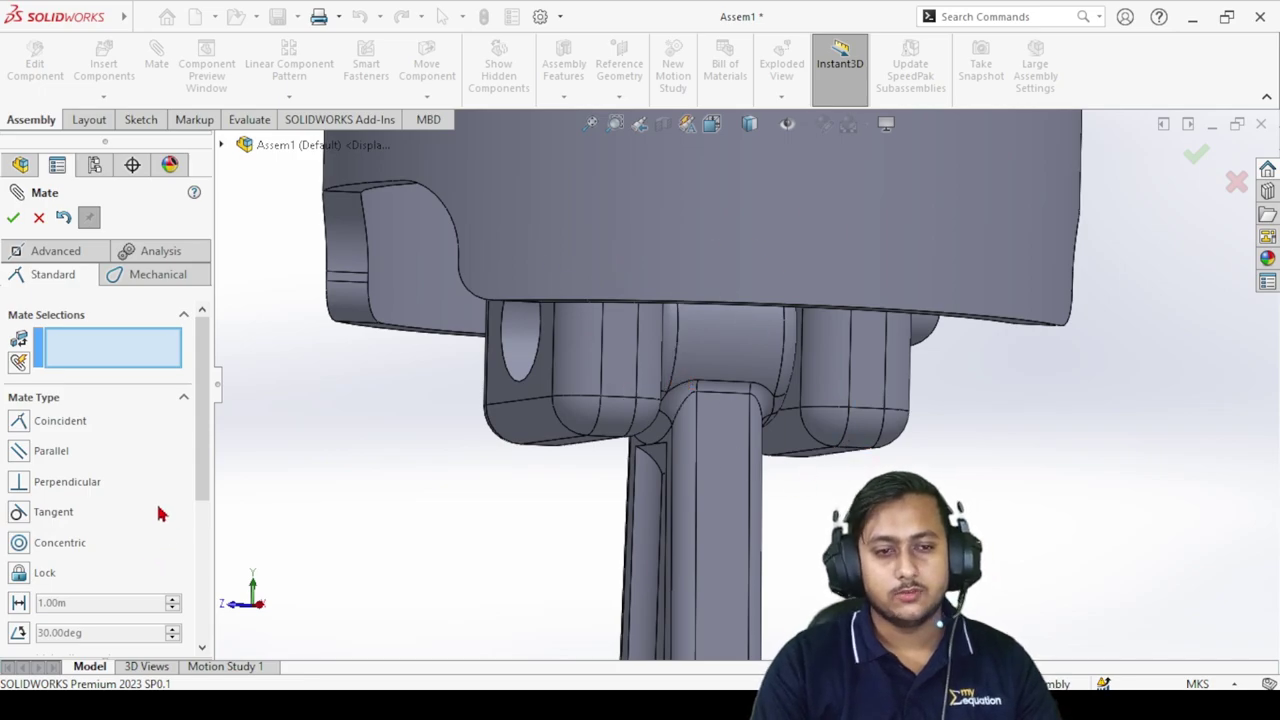
pyautogui.scroll(3, 561, 323)
pyautogui.scroll(2, 550, 300)
pyautogui.scroll(-2, 403, 290)
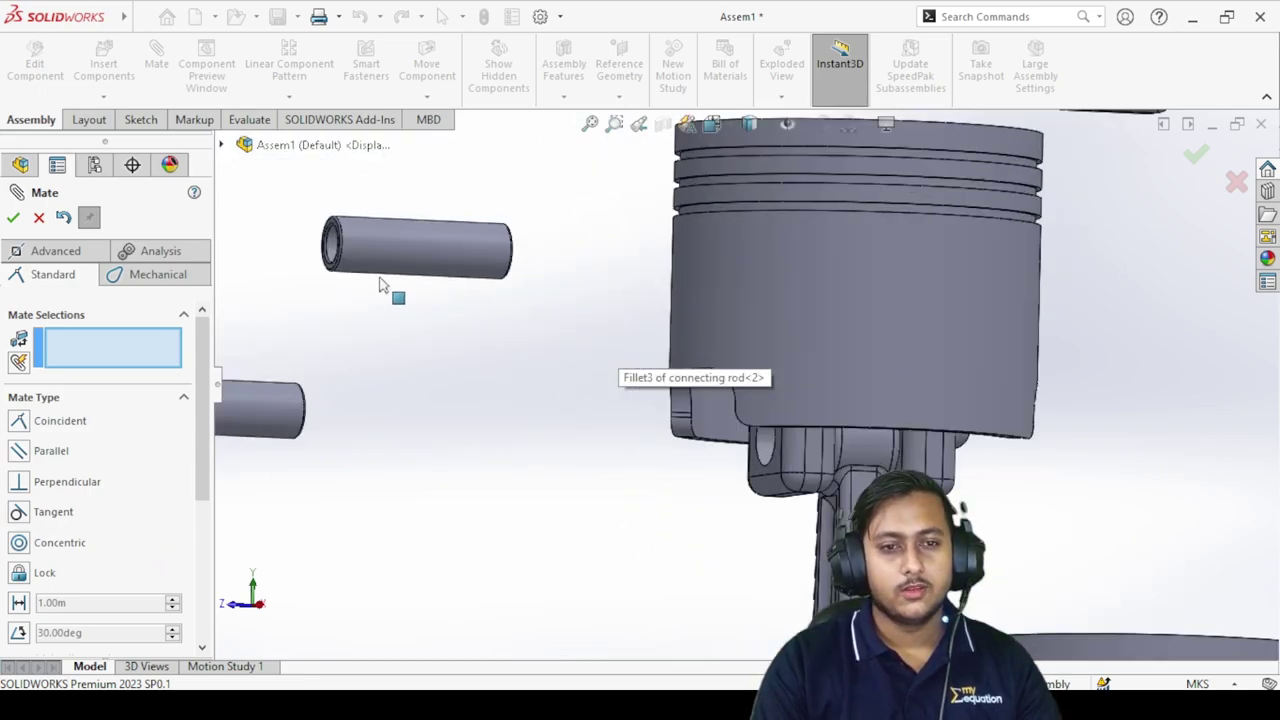
pyautogui.click(399, 245)
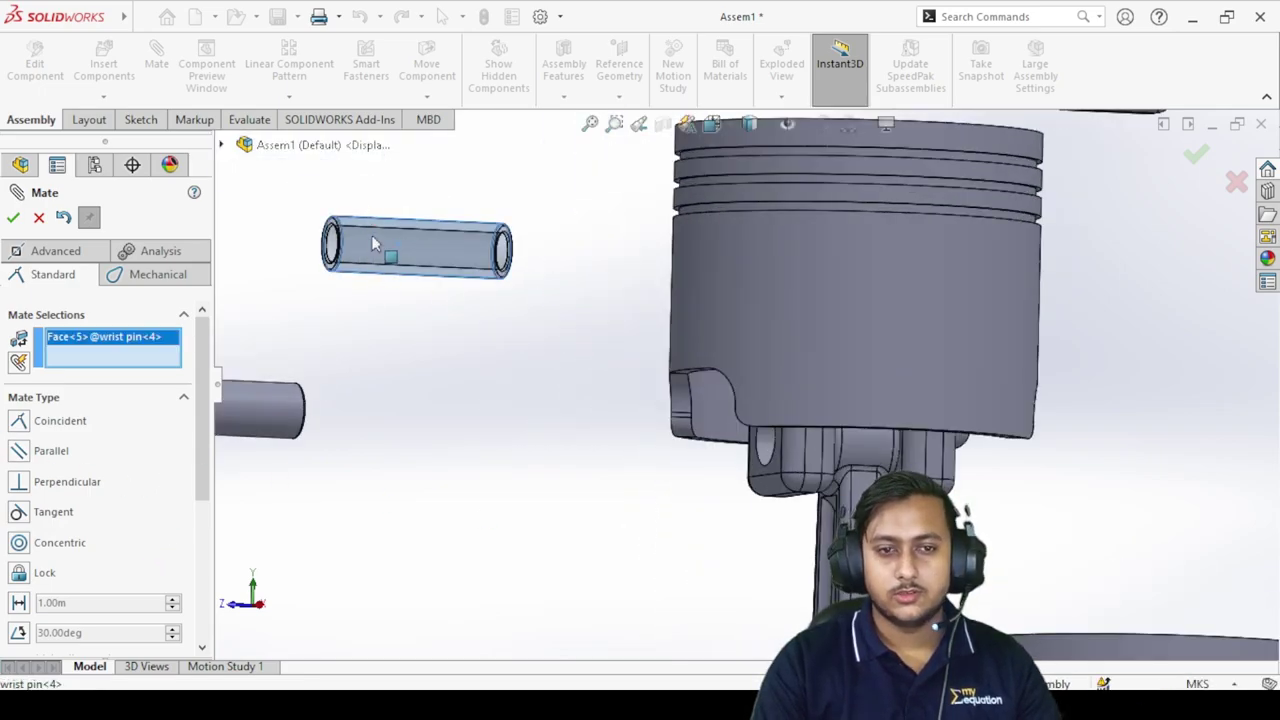
pyautogui.scroll(-4, 840, 505)
pyautogui.click(824, 483)
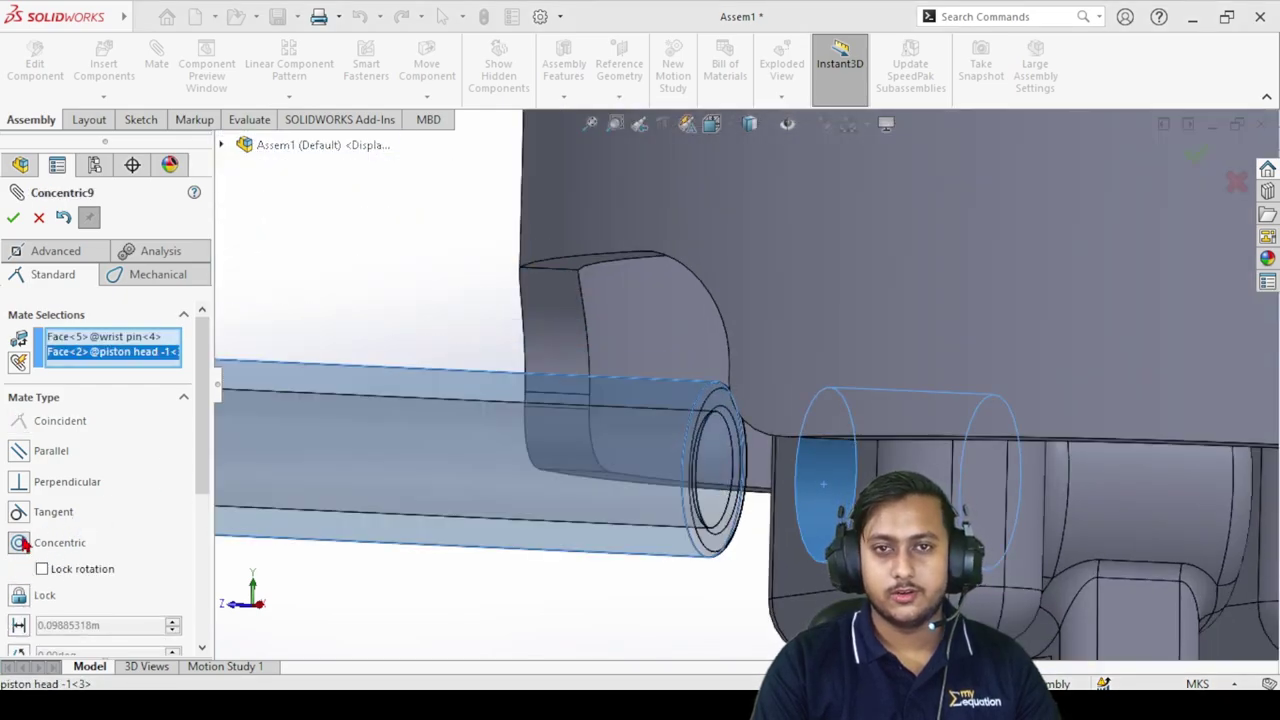
pyautogui.scroll(3, 580, 612)
pyautogui.scroll(-2, 747, 391)
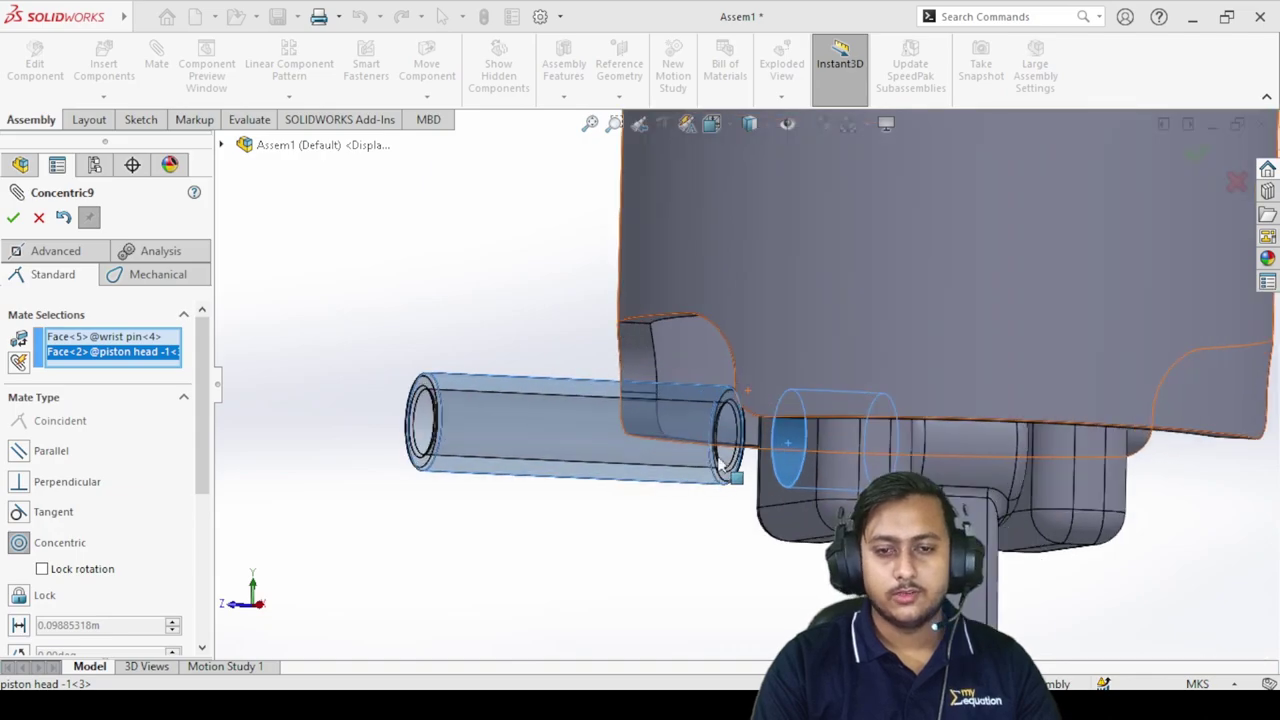
pyautogui.moveTo(751, 335); pyautogui.dragTo(764, 382, button='middle')
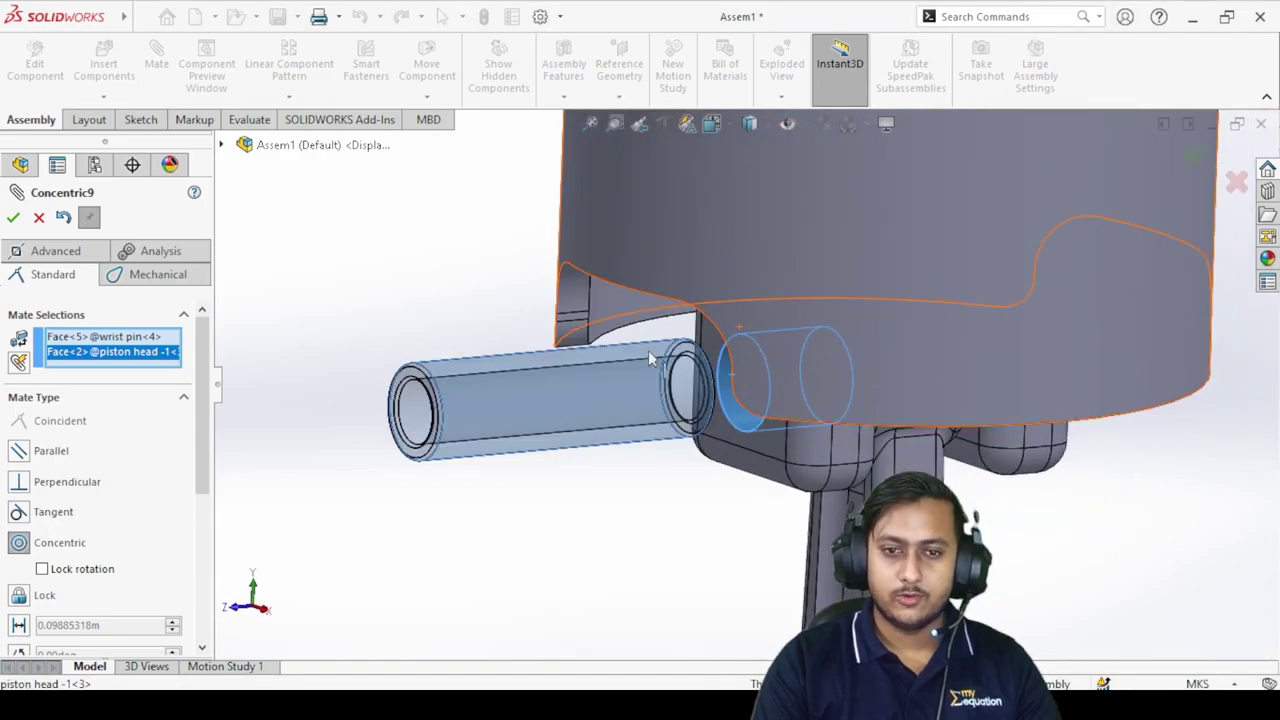
pyautogui.click(13, 219)
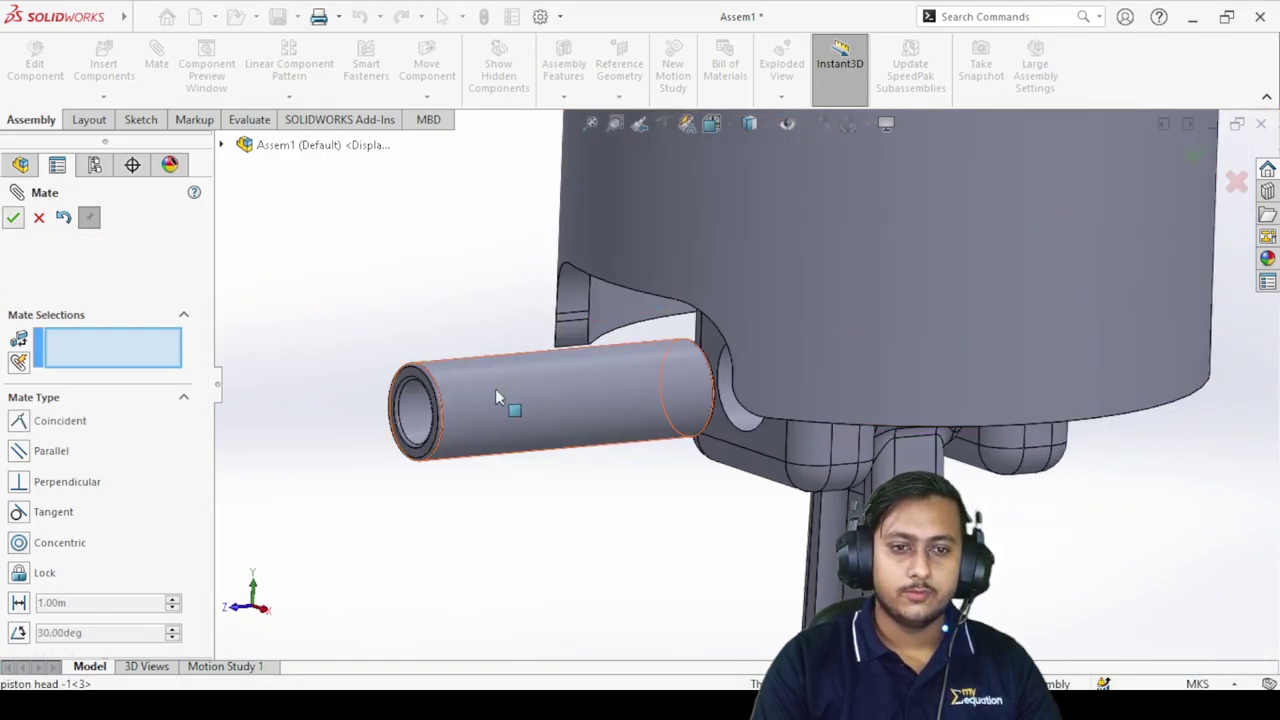
# Mate the end face of wrist pin<4> coincident with the outer pin-boss face of piston head -1<3>.
pyautogui.scroll(-5, 495, 385)
pyautogui.click(478, 347)
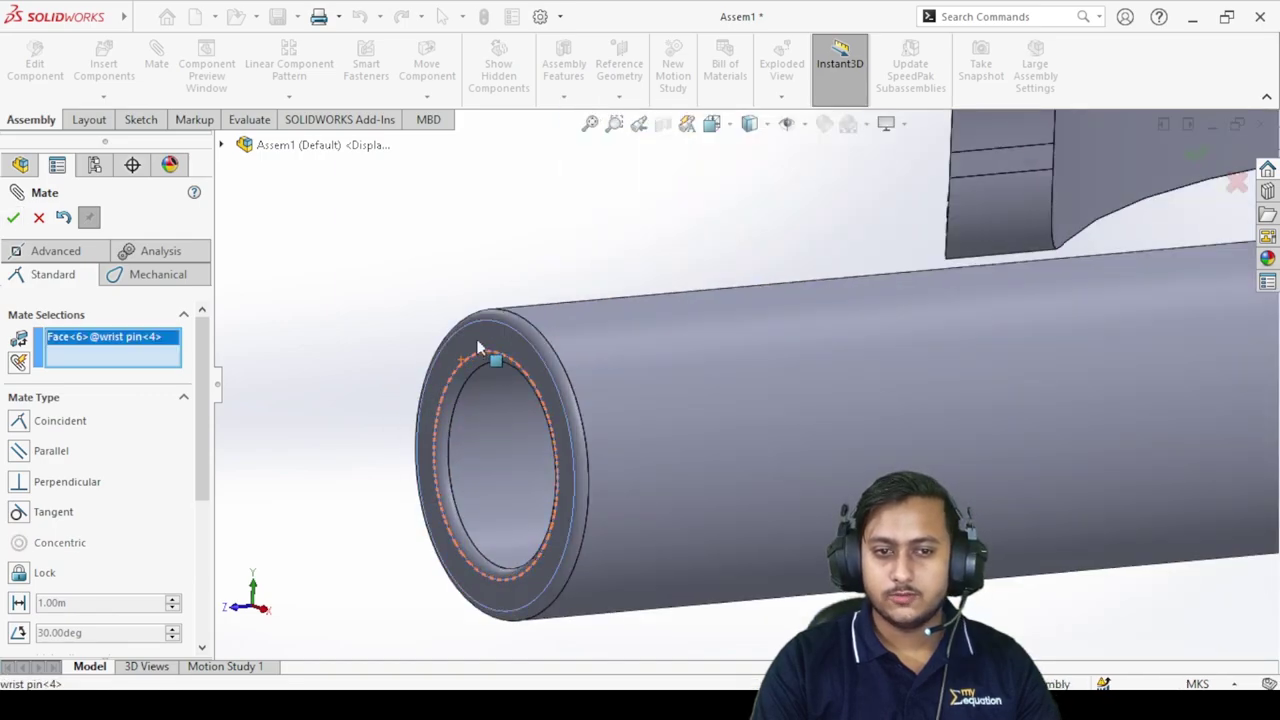
pyautogui.scroll(4, 486, 420)
pyautogui.moveTo(900, 540); pyautogui.dragTo(1104, 423, button='middle')
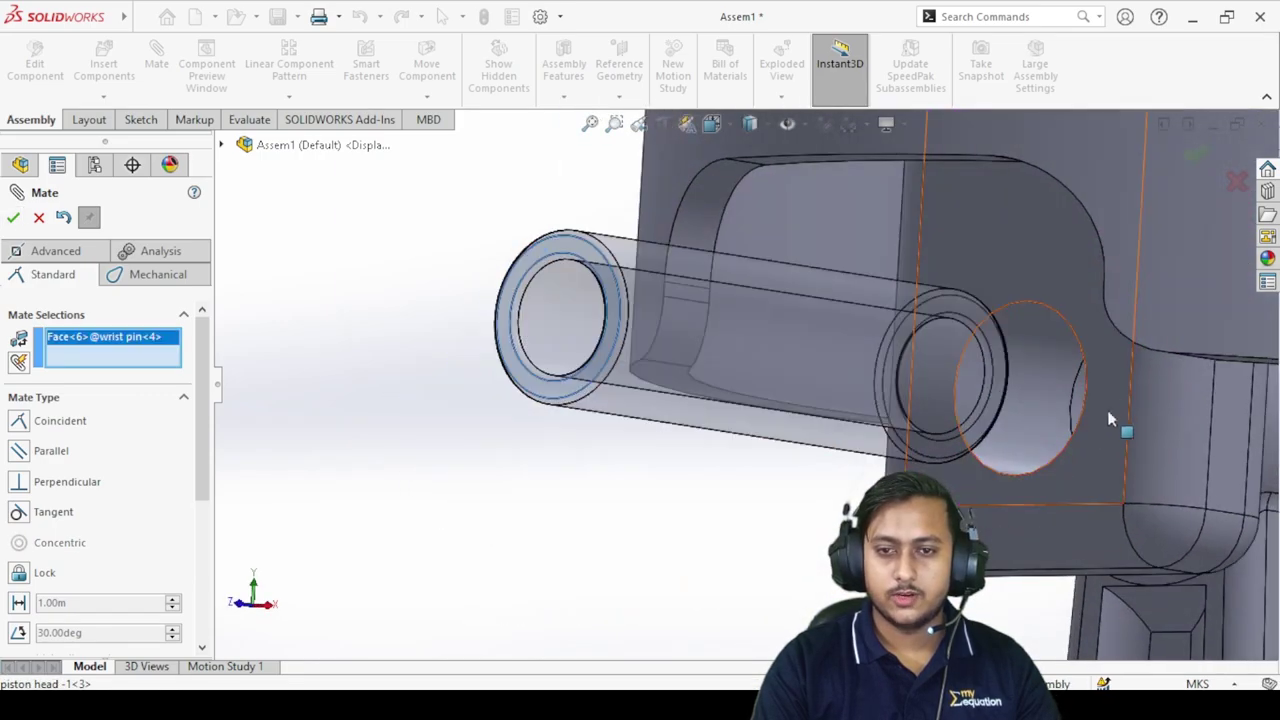
pyautogui.click(1110, 403)
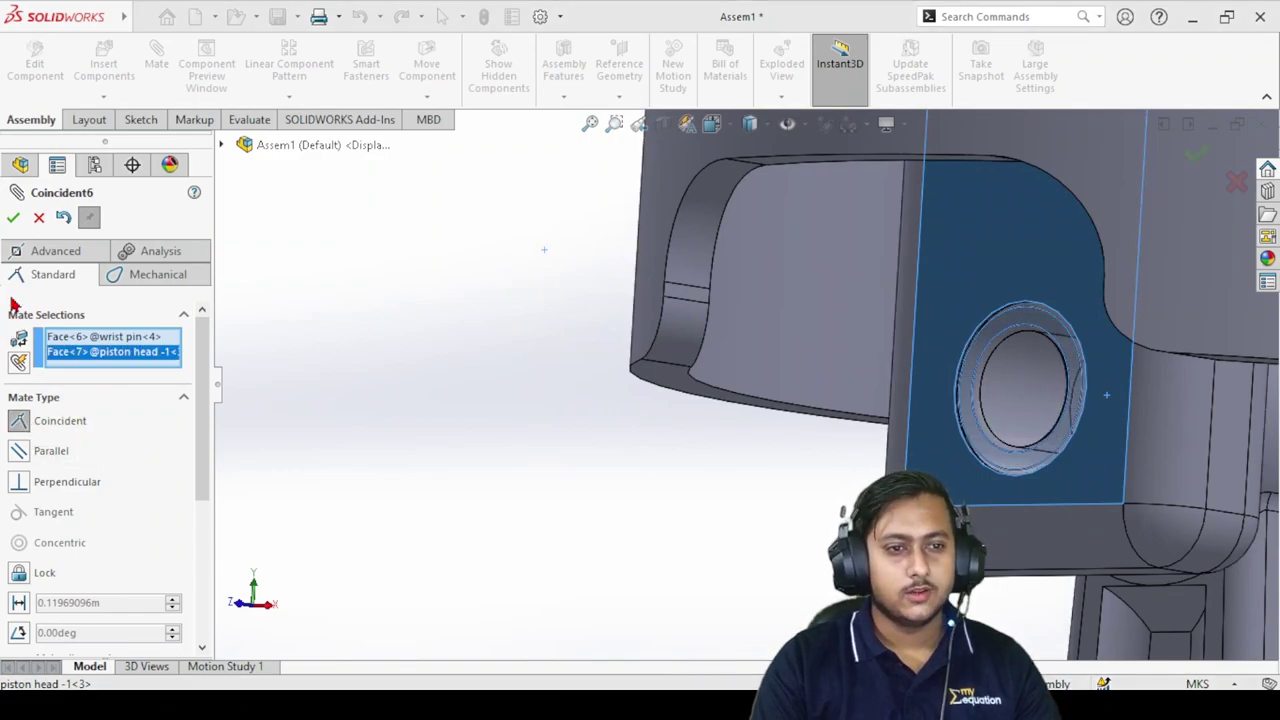
pyautogui.click(13, 217)
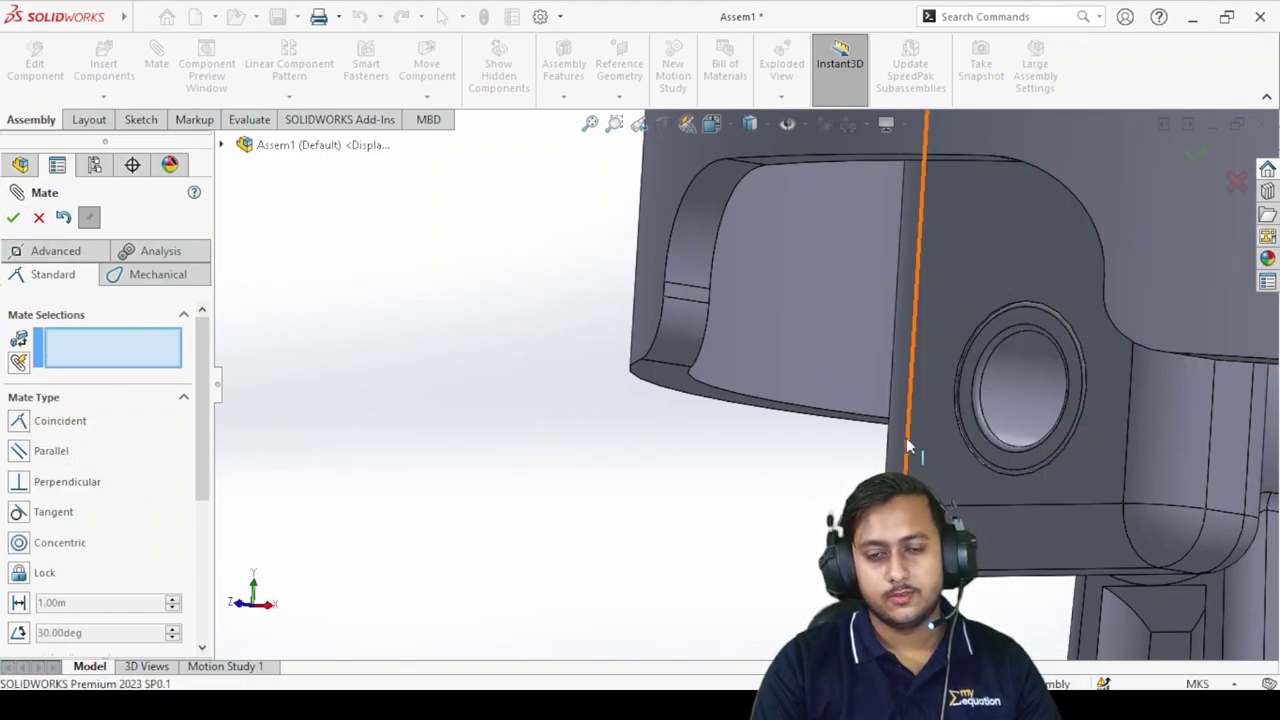
# Mate the pin bore of piston head -1<4> concentric with the small-end bore of connecting rod<4>.
pyautogui.scroll(8, 910, 450)
pyautogui.moveTo(850, 357); pyautogui.dragTo(794, 457, button='middle')
pyautogui.scroll(-6, 740, 440)
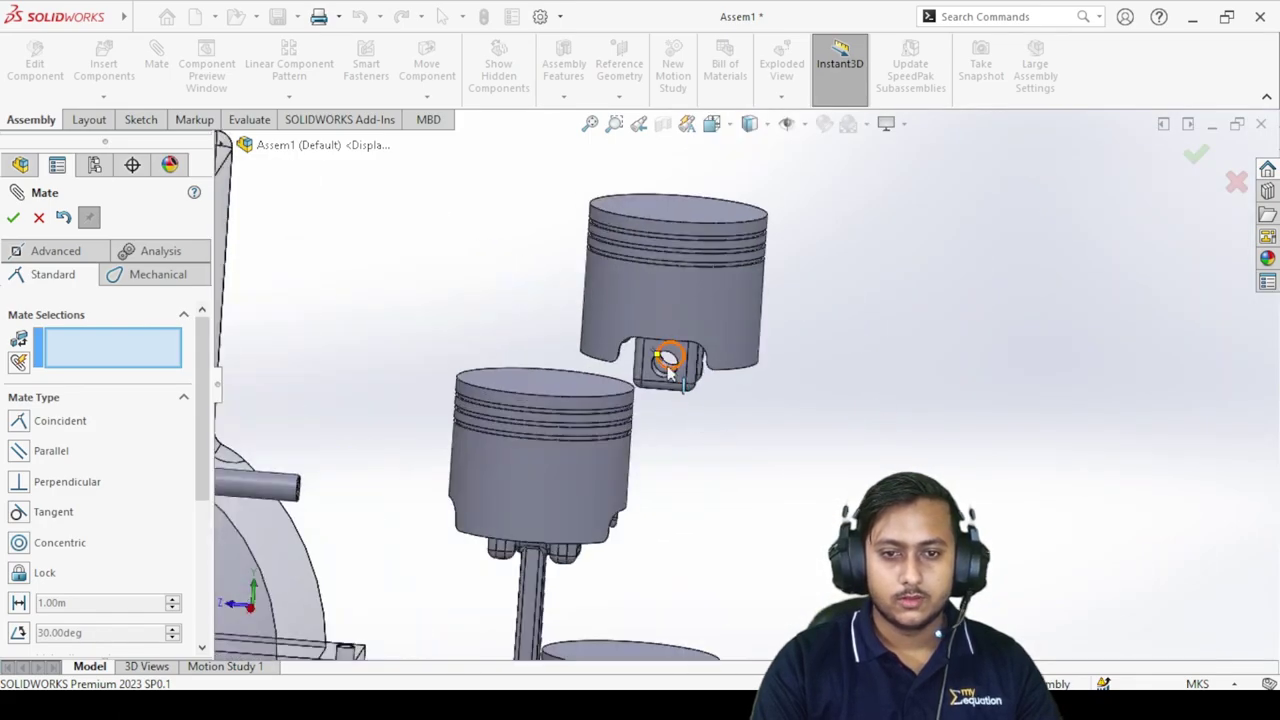
pyautogui.scroll(-5, 668, 375)
pyautogui.click(663, 414)
pyautogui.scroll(6, 711, 571)
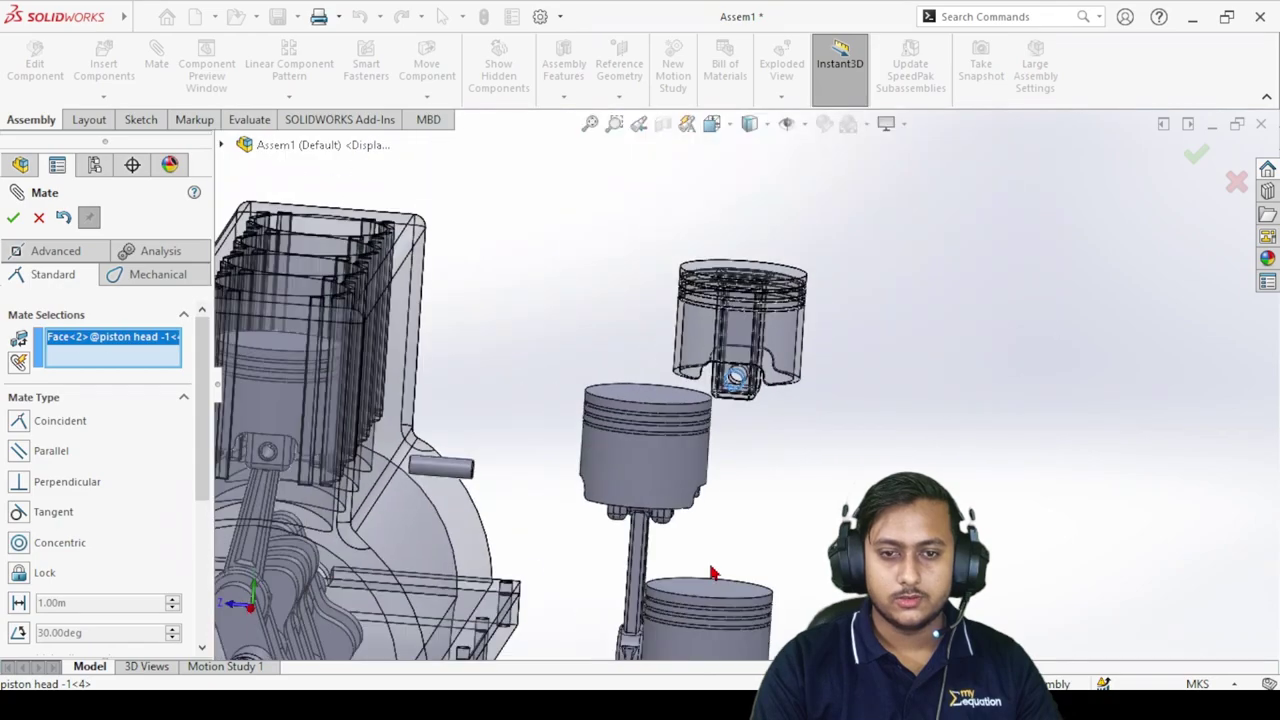
pyautogui.scroll(4, 711, 572)
pyautogui.scroll(-6, 732, 500)
pyautogui.scroll(-3, 754, 424)
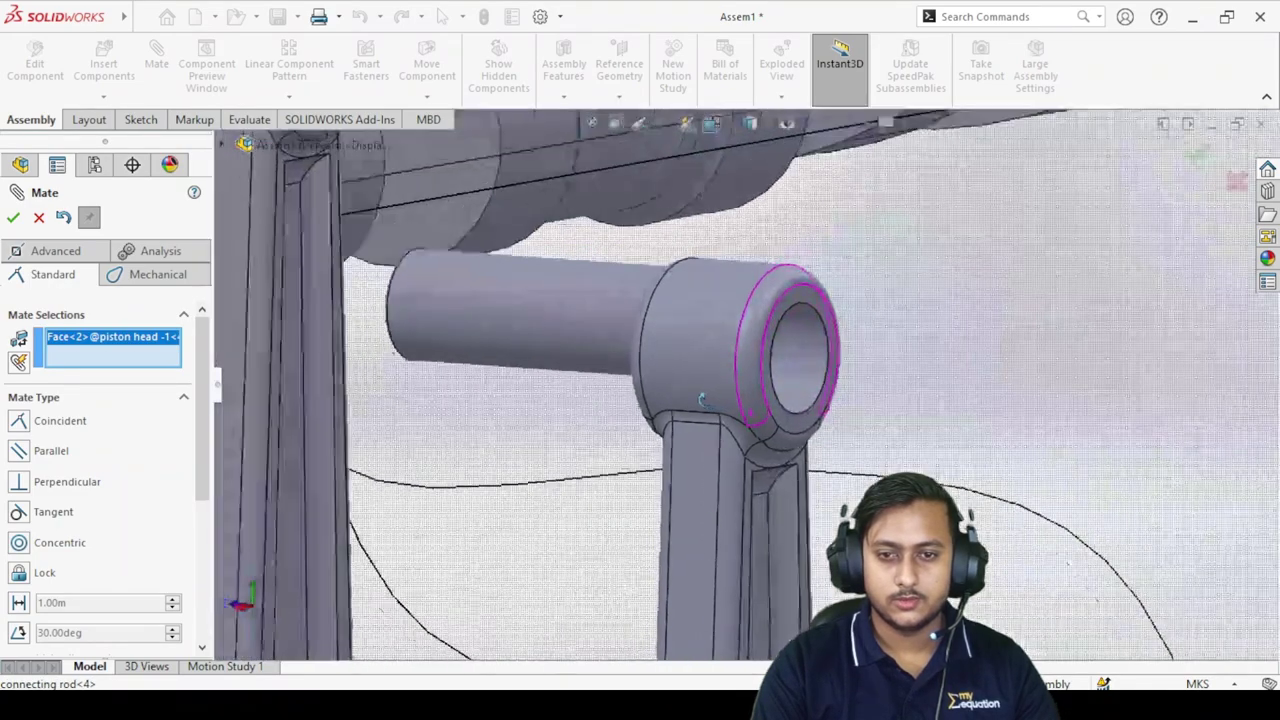
pyautogui.click(806, 362)
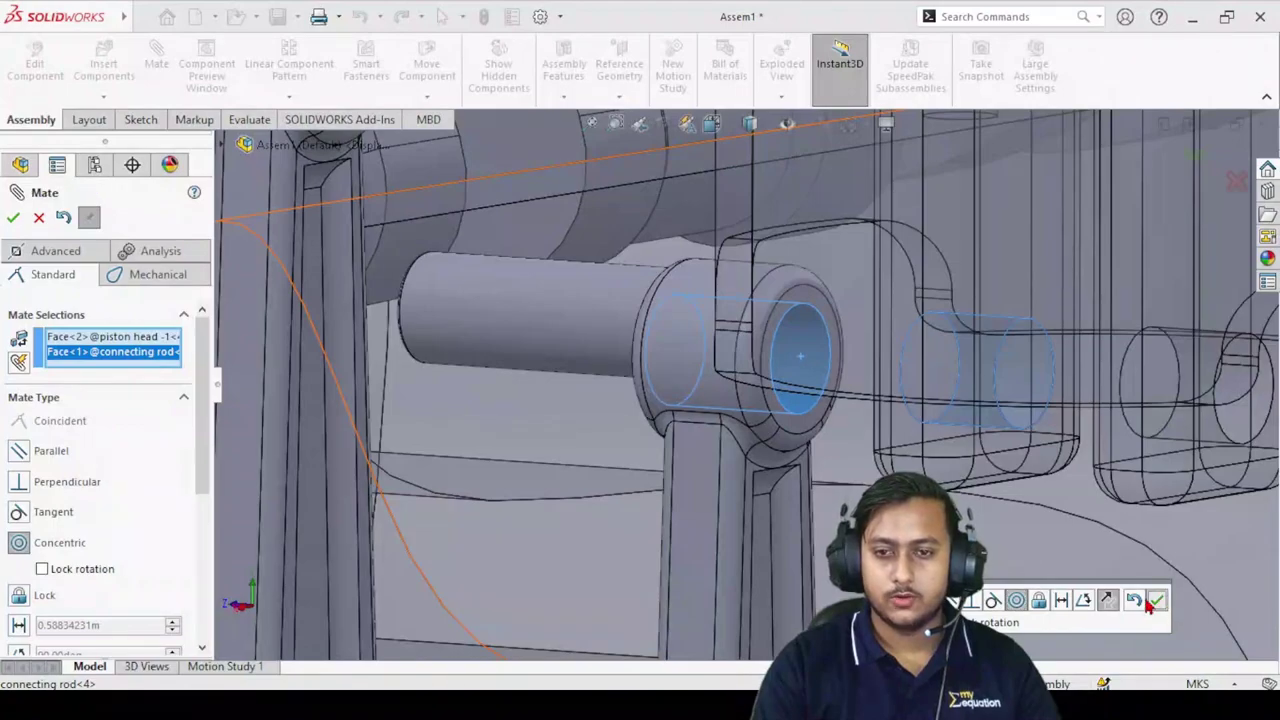
pyautogui.click(1154, 601)
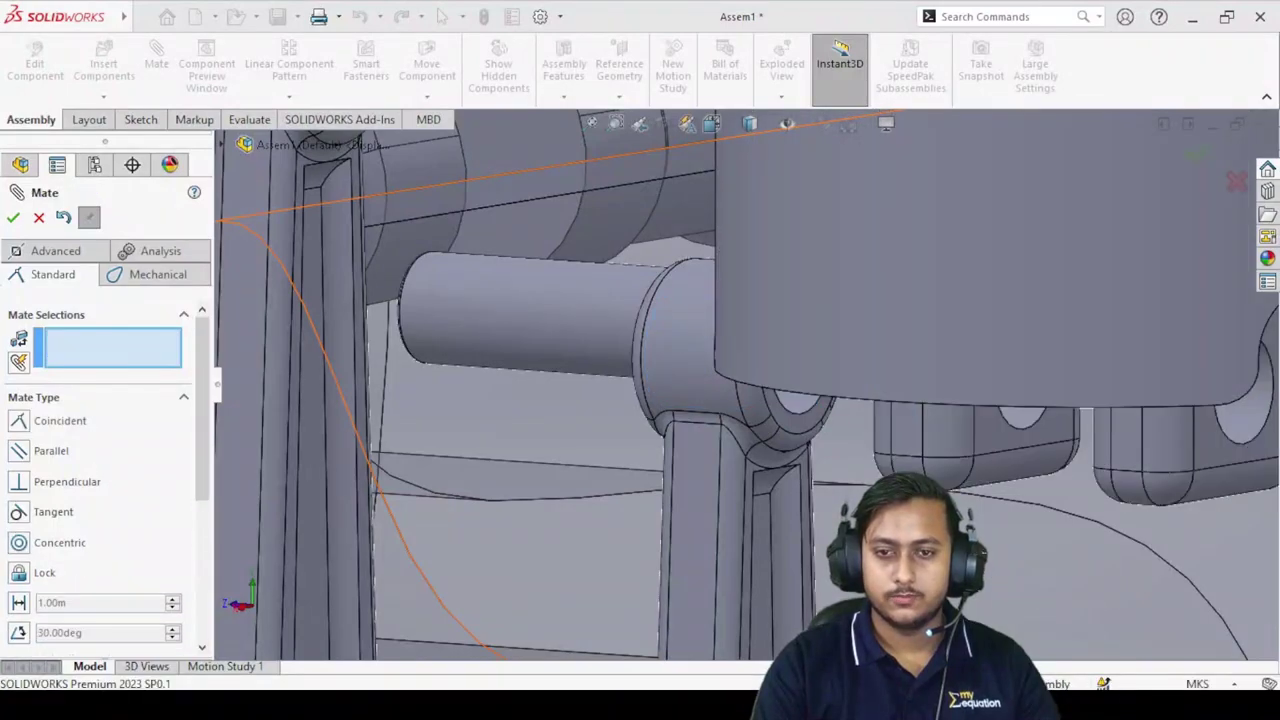
# Mate the small-end side face of connecting rod<4> coincident with the inner boss face of piston head -1<4>.
pyautogui.click(803, 426)
pyautogui.moveTo(1126, 474); pyautogui.dragTo(1226, 431, button='middle')
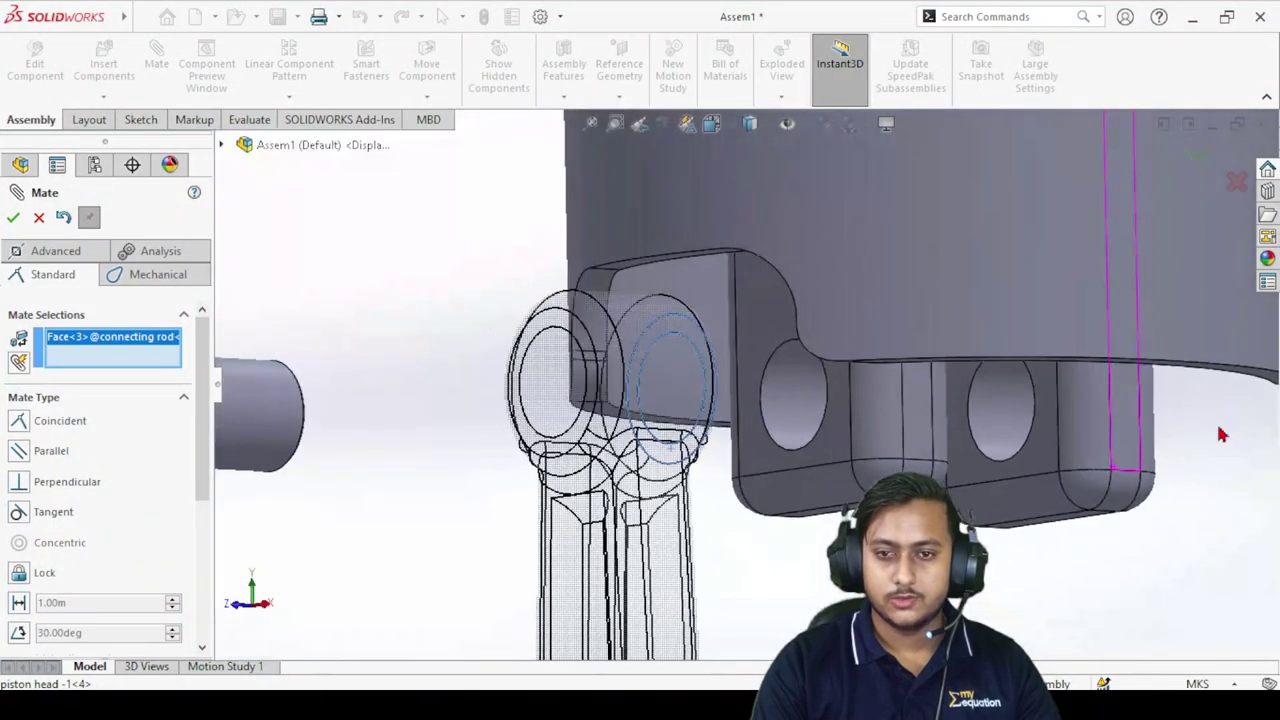
pyautogui.click(1045, 462)
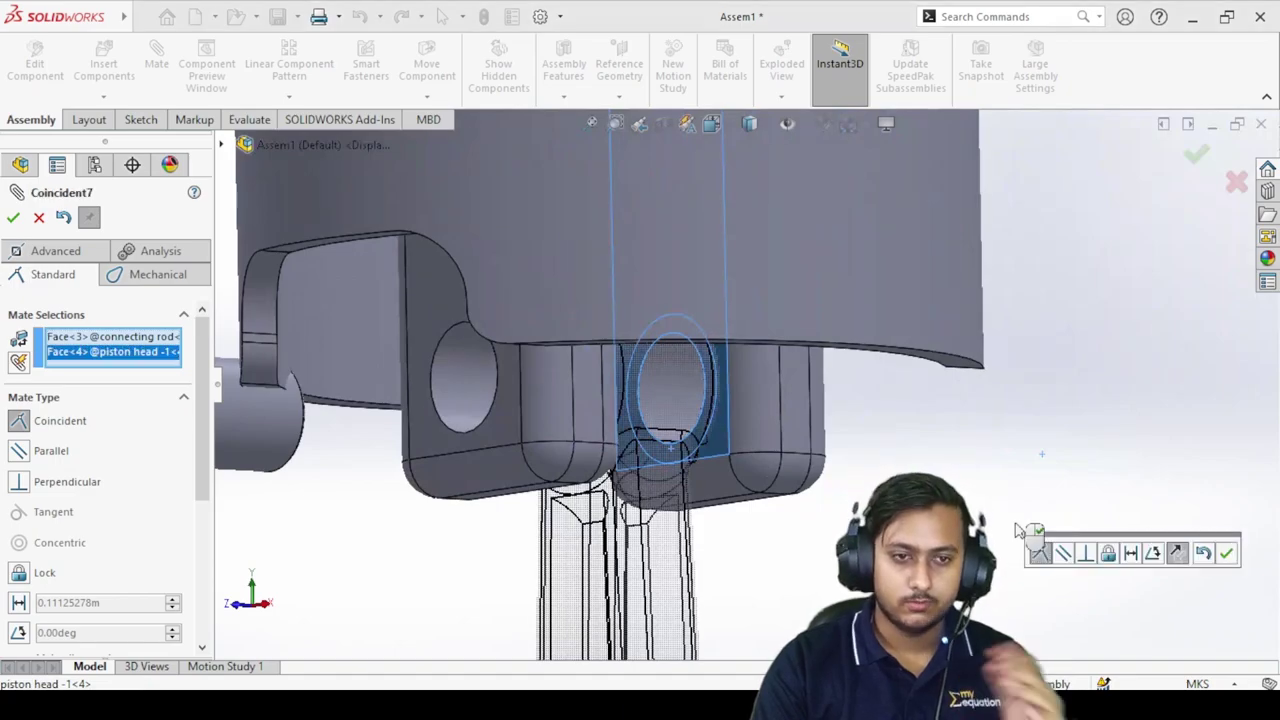
pyautogui.scroll(5, 744, 384)
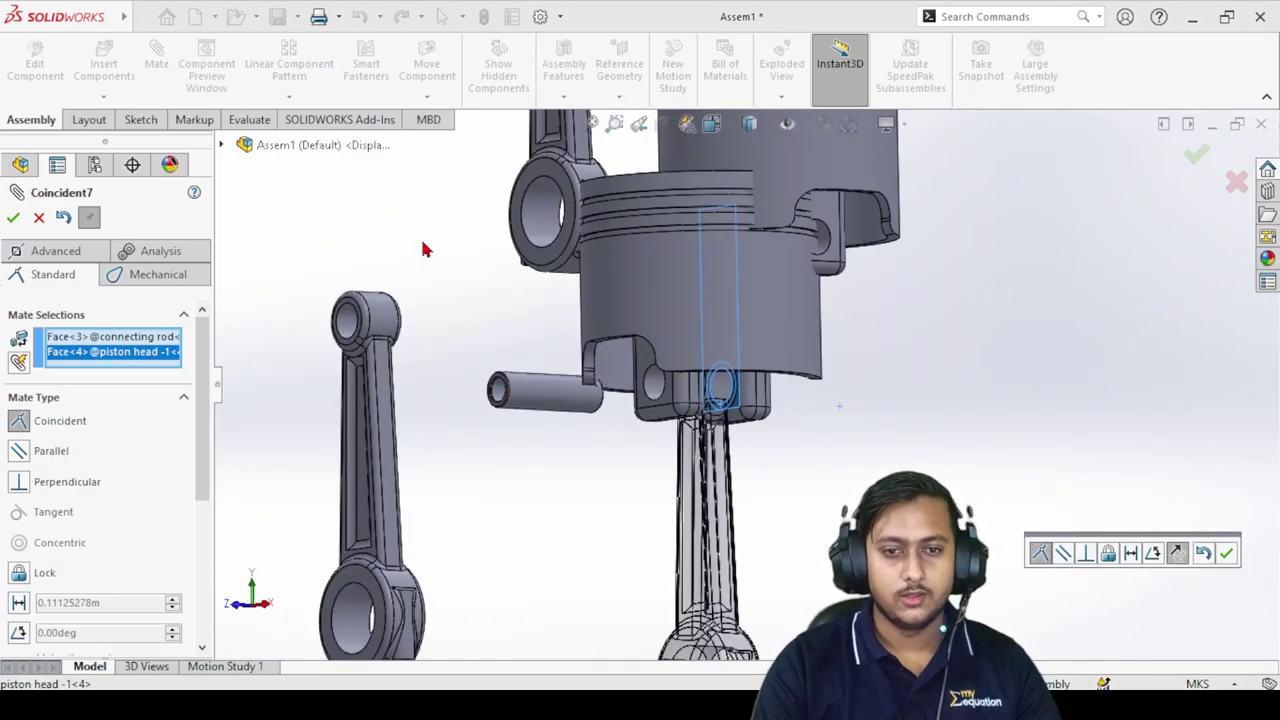
pyautogui.click(1226, 554)
# Mate the outer cylindrical face of wrist pin<2> concentric with the pin bore of piston head -1<4>.
pyautogui.click(555, 395)
pyautogui.scroll(-5, 640, 400)
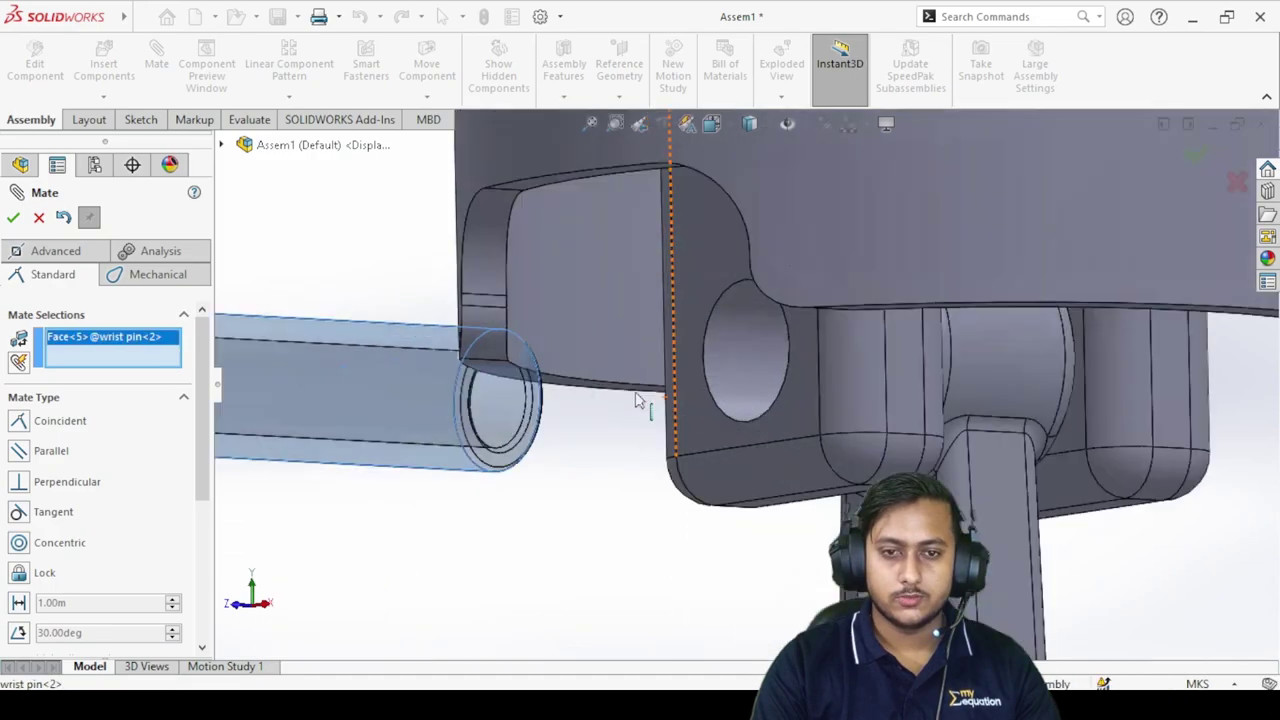
pyautogui.click(751, 362)
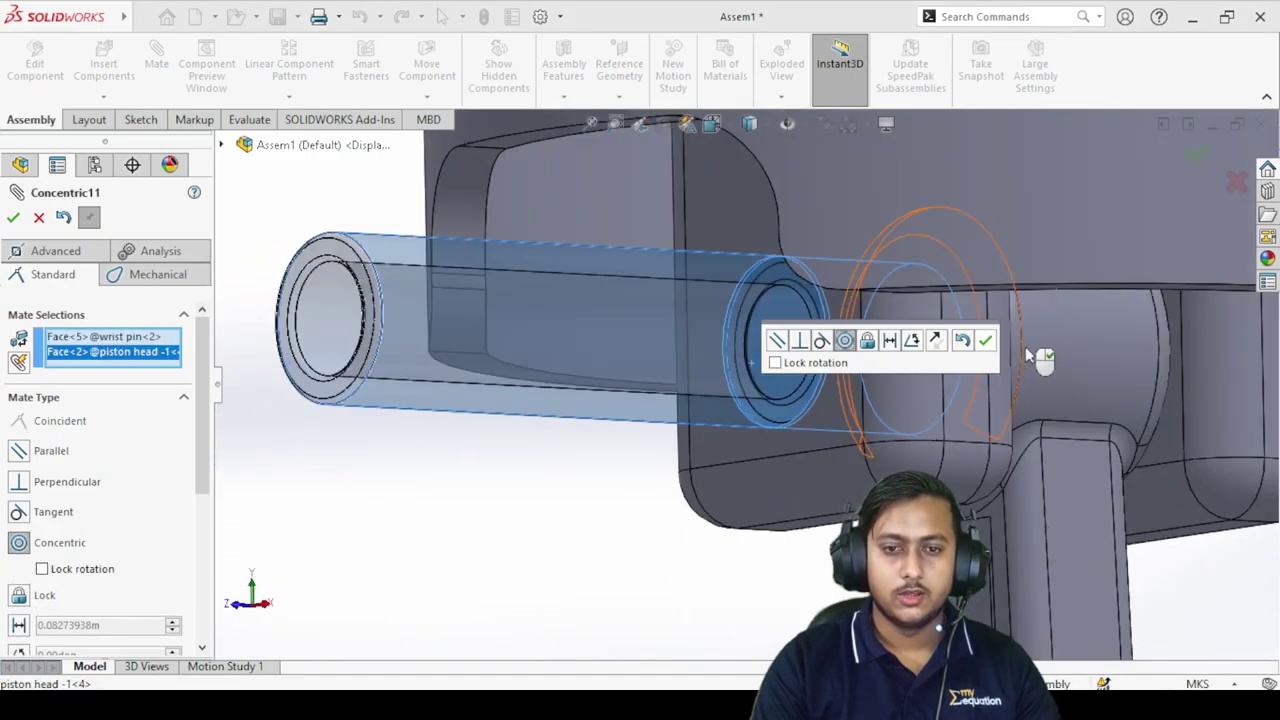
pyautogui.click(977, 341)
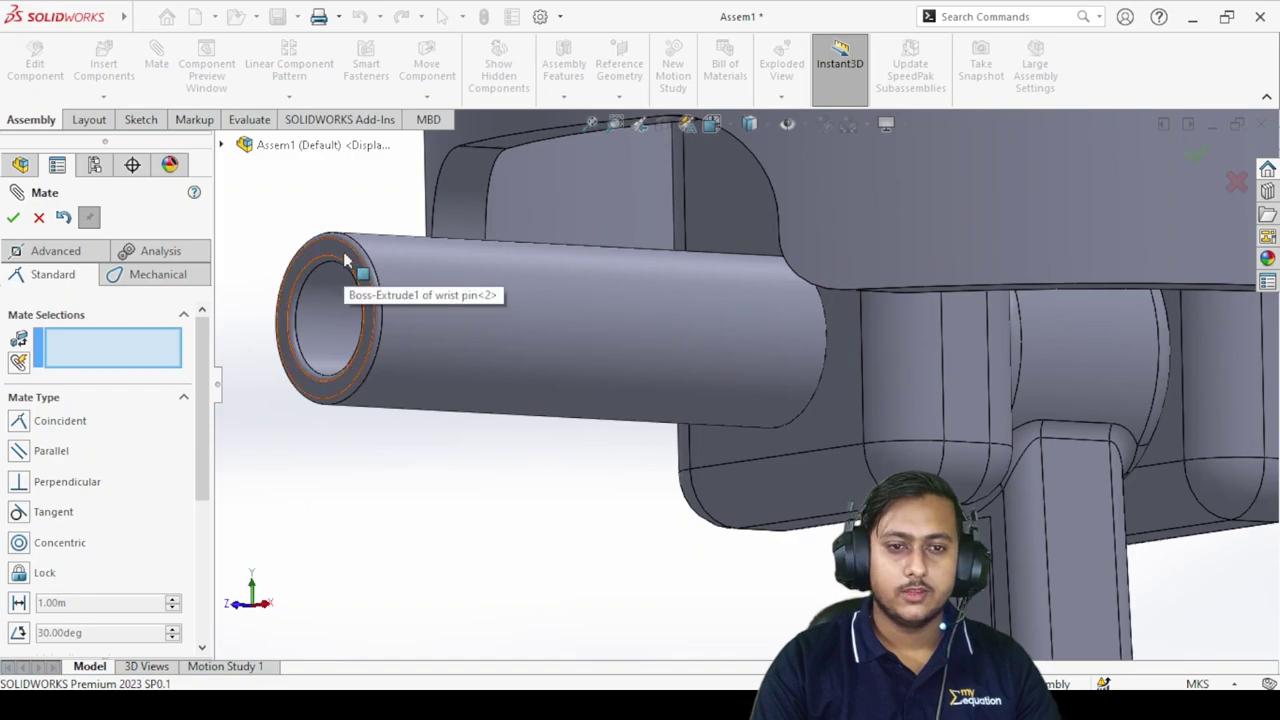
# Mate the end face of wrist pin<2> coincident with the outer pin-boss face of piston head -1<4>.
pyautogui.click(344, 254)
pyautogui.moveTo(834, 343); pyautogui.dragTo(910, 340, button='middle')
pyautogui.click(829, 258)
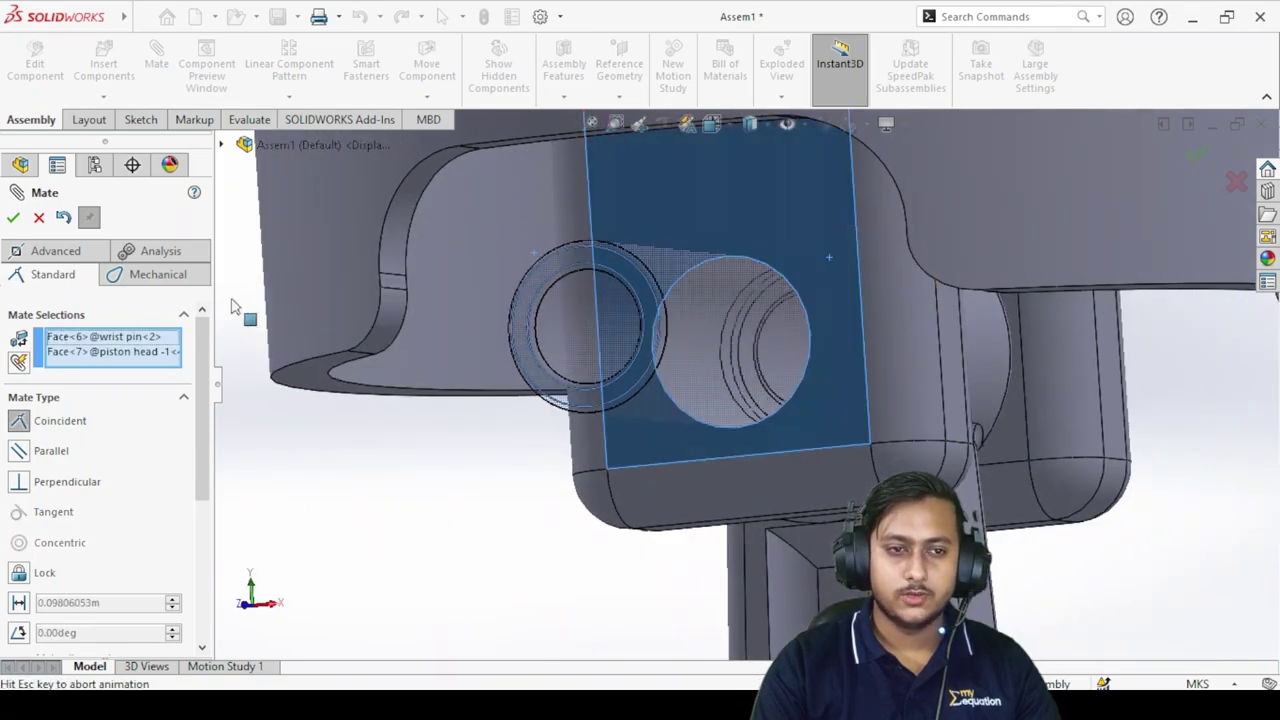
pyautogui.click(12, 218)
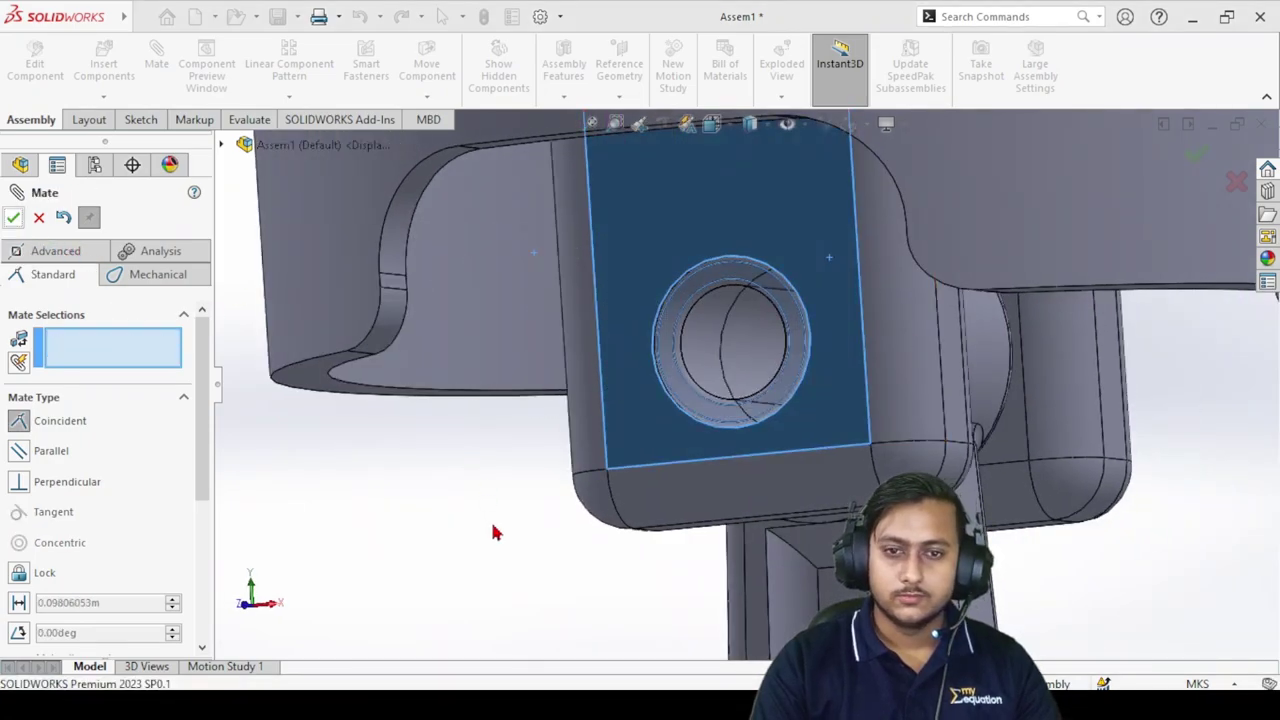
# Move the loose piston head -1<2> clear of the assembled pistons to just above the remaining loose connecting rod.
pyautogui.scroll(10, 534, 526)
pyautogui.scroll(-5, 694, 325)
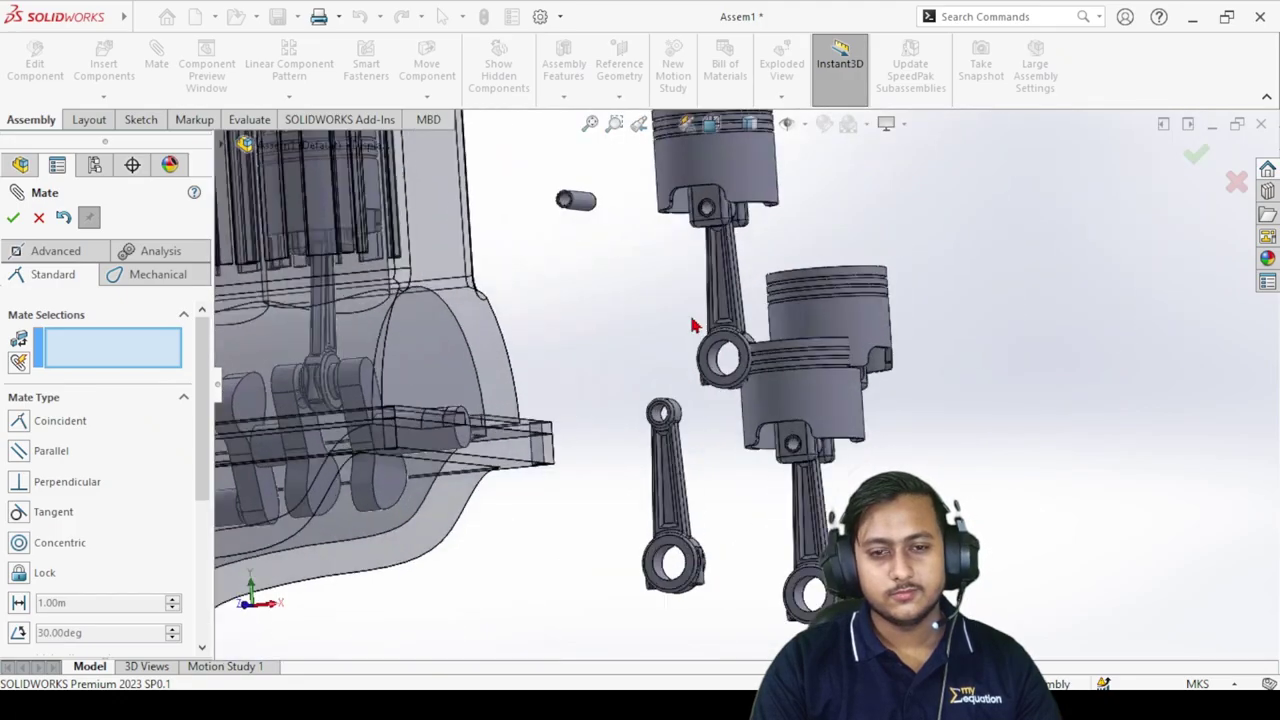
pyautogui.moveTo(667, 247); pyautogui.dragTo(694, 309, button='middle')
pyautogui.scroll(2, 714, 371)
pyautogui.scroll(-3, 820, 390)
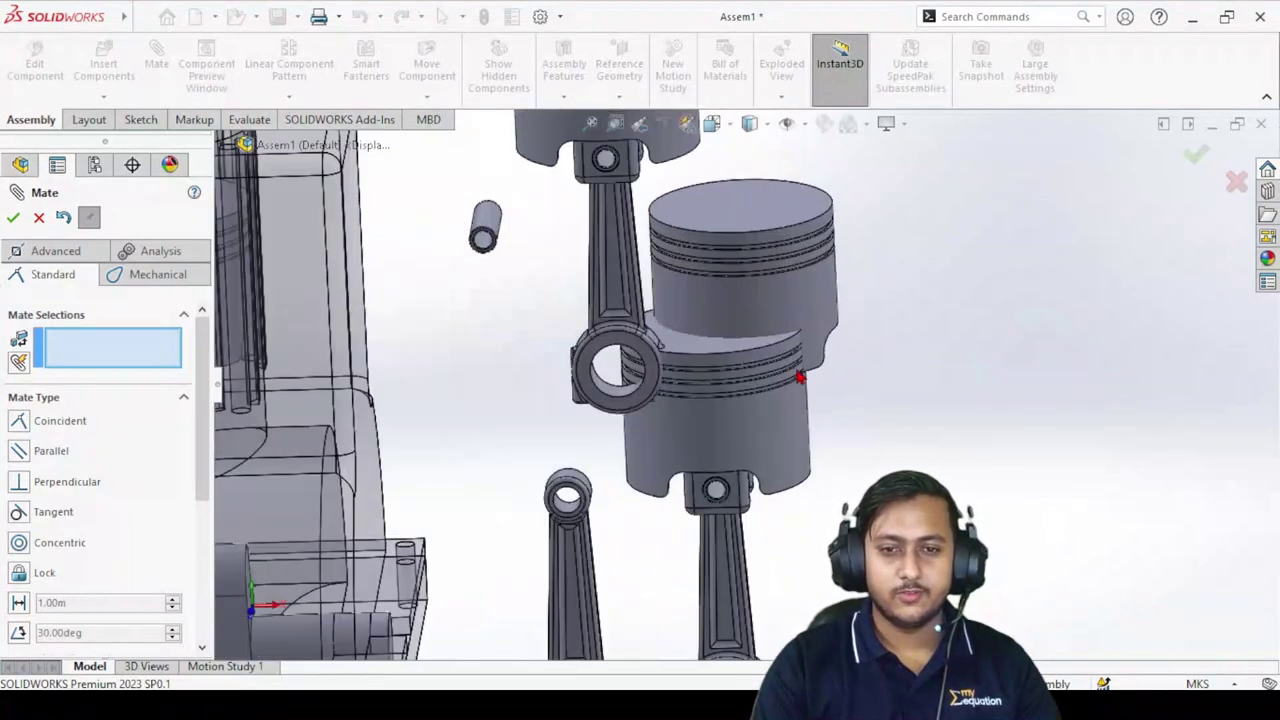
pyautogui.moveTo(805, 287); pyautogui.dragTo(1031, 450, button='middle')
pyautogui.moveTo(924, 324); pyautogui.dragTo(700, 280)
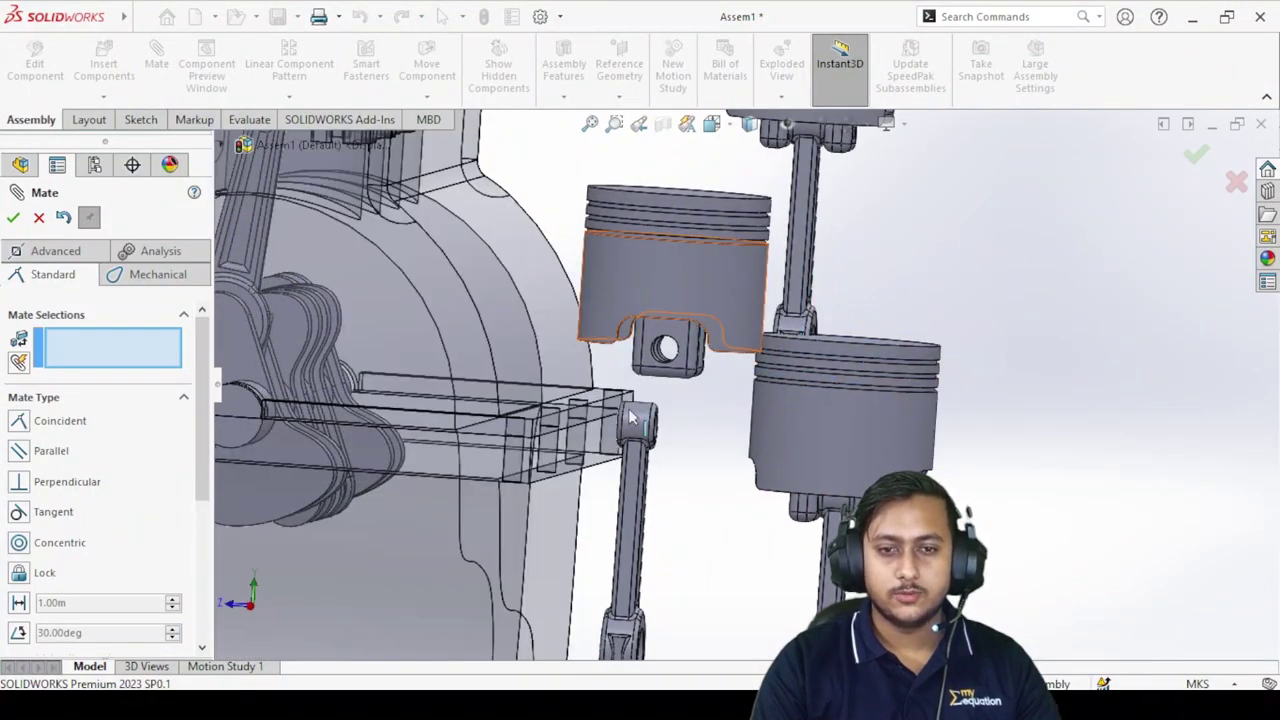
# Mate the pin bore of piston head -1<2> concentric with the small-end bore of connecting rod<3>.
pyautogui.scroll(-3, 630, 408)
pyautogui.scroll(-3, 748, 246)
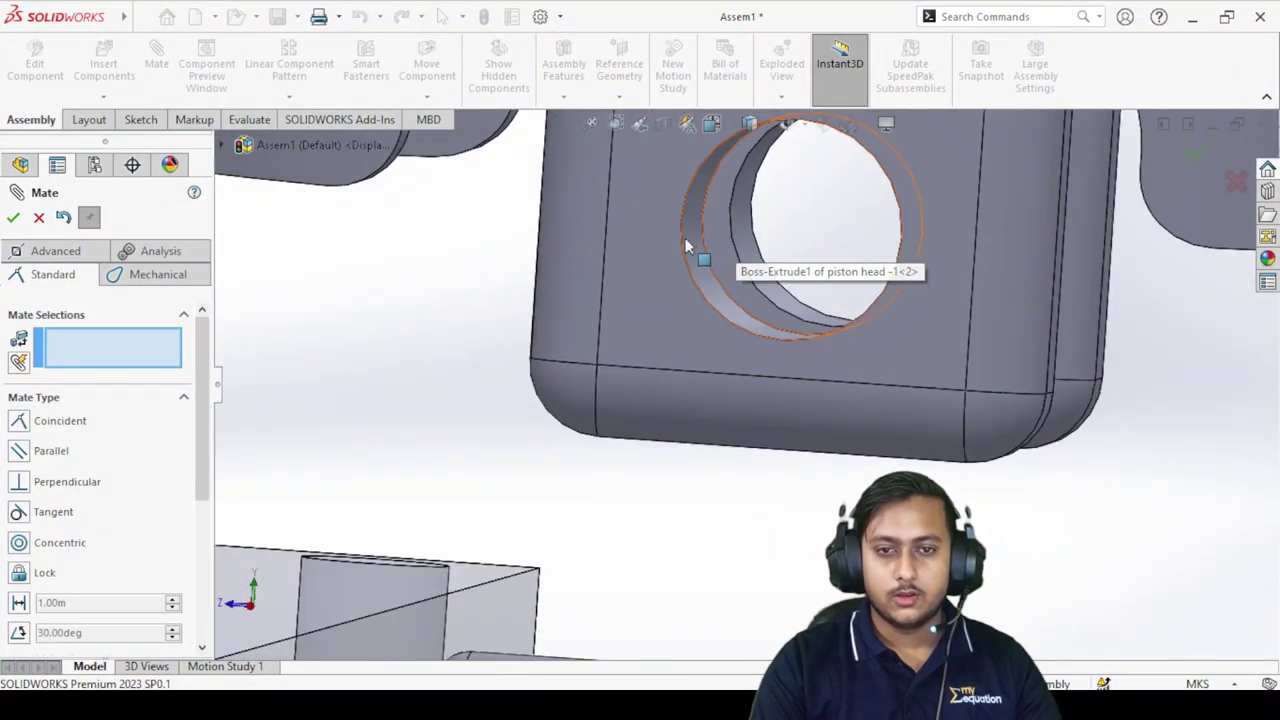
pyautogui.click(690, 237)
pyautogui.scroll(3, 700, 300)
pyautogui.scroll(-5, 675, 437)
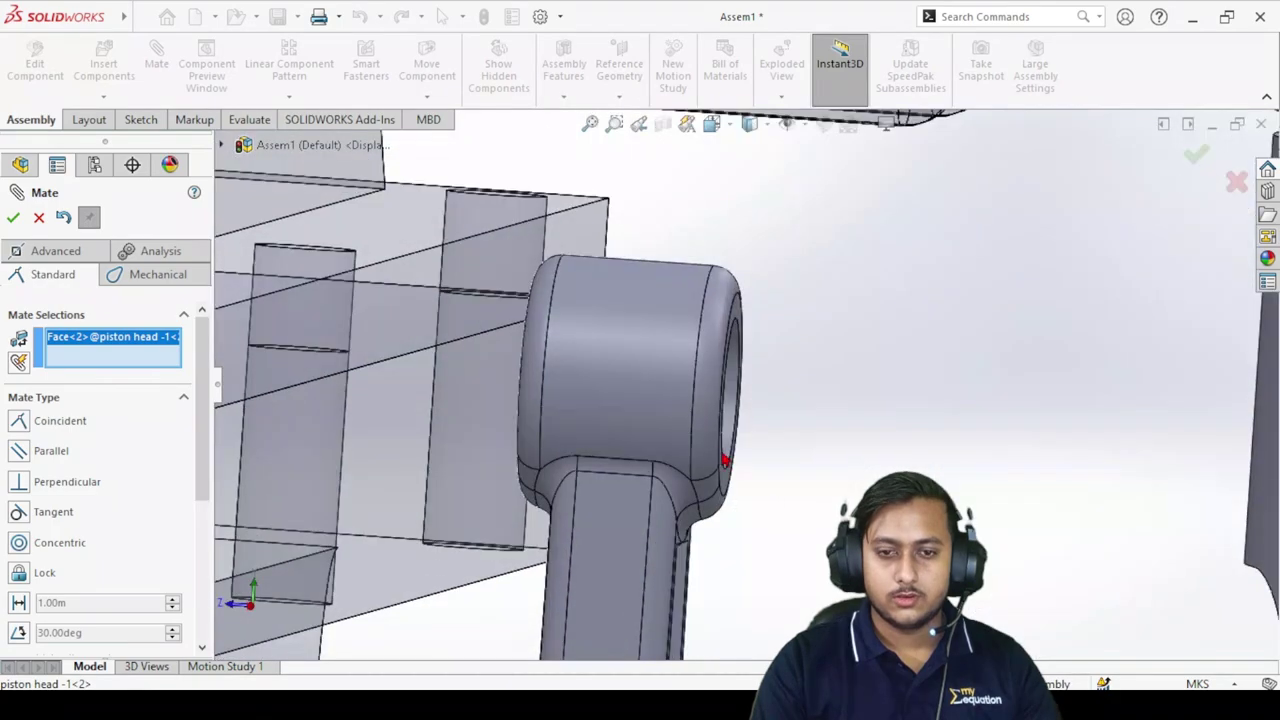
pyautogui.click(767, 406)
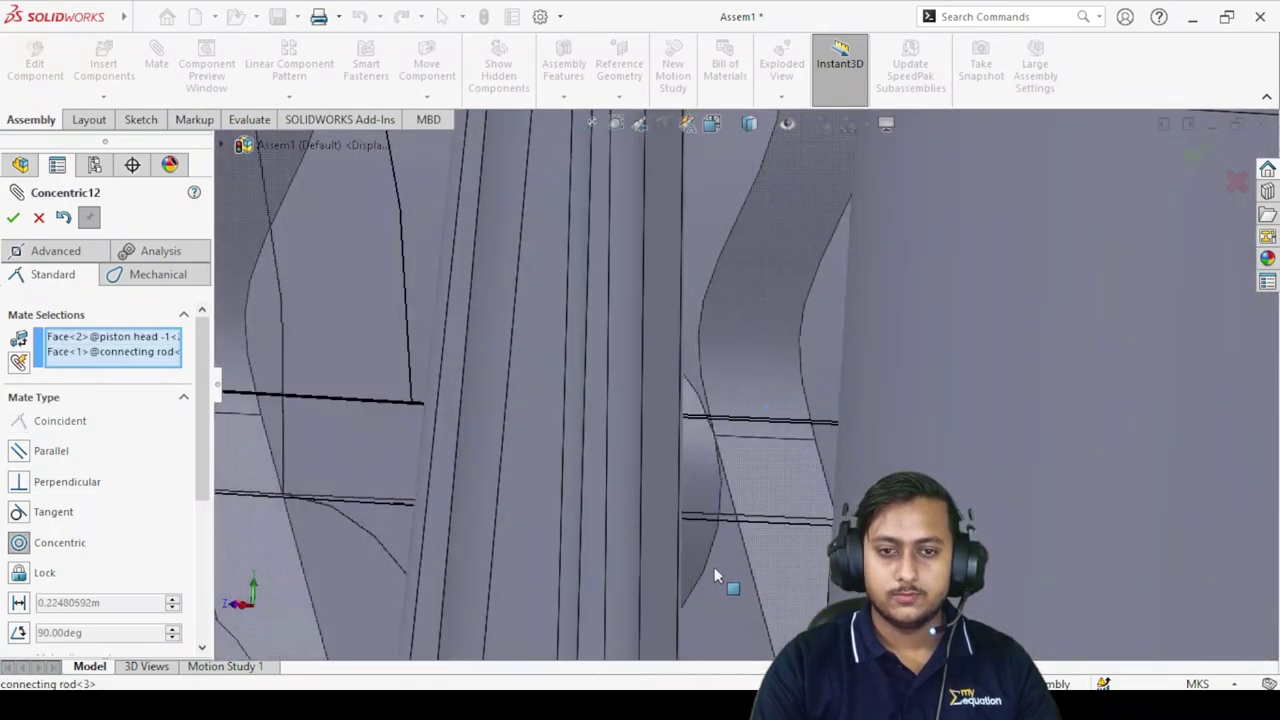
pyautogui.scroll(5, 705, 483)
pyautogui.scroll(-6, 730, 500)
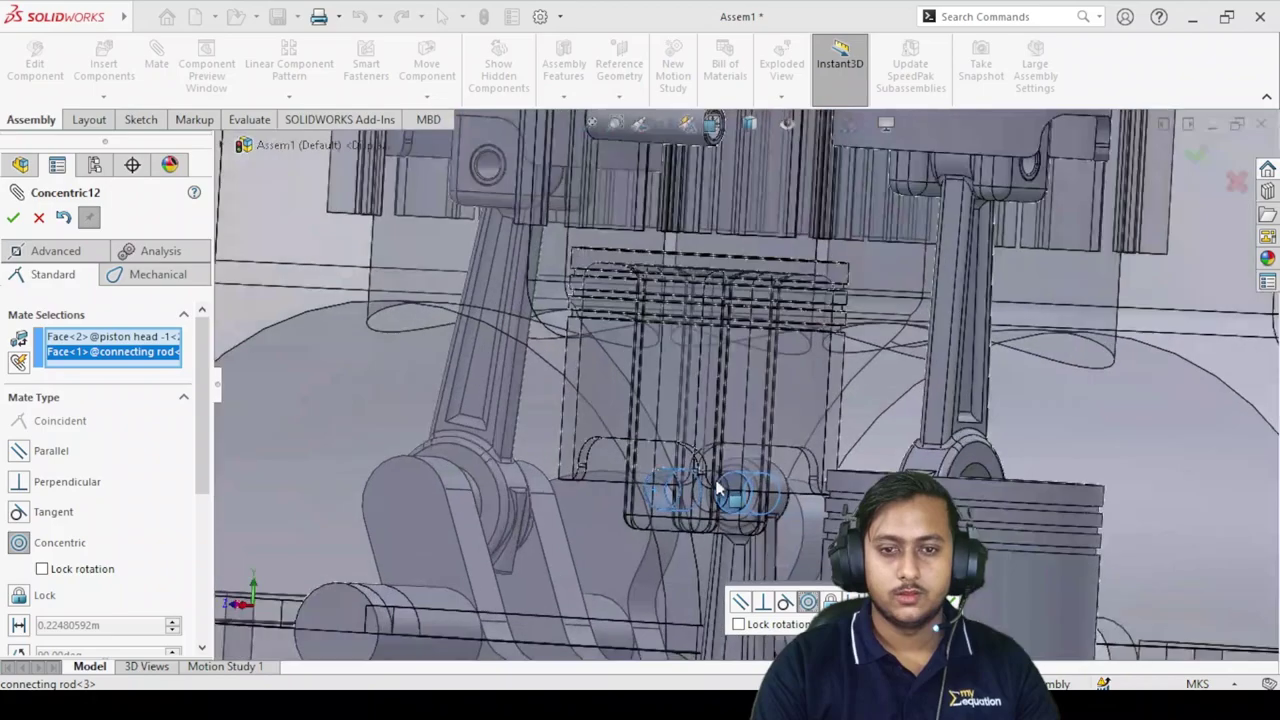
pyautogui.moveTo(751, 561); pyautogui.dragTo(850, 540, button='middle')
pyautogui.scroll(5, 800, 490)
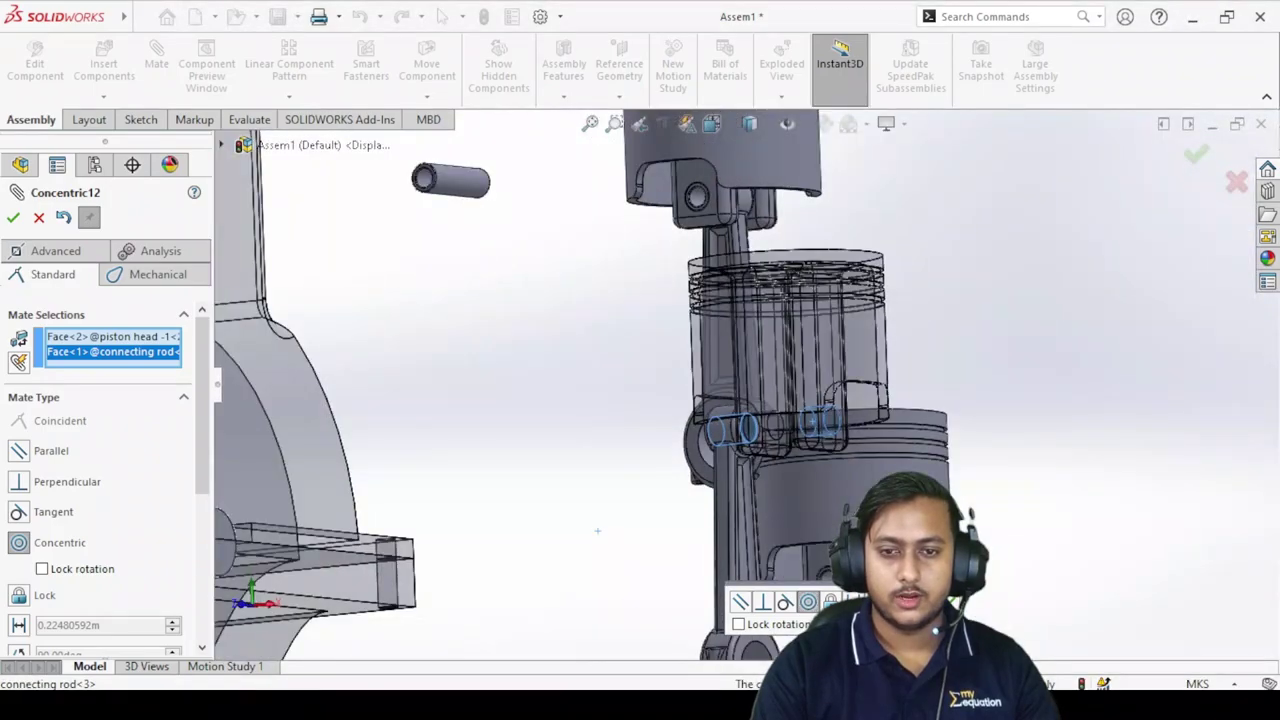
pyautogui.scroll(-3, 800, 490)
pyautogui.press('Return')
# Mate the inner boss face of piston head -1<2> coincident with the small-end side face of connecting rod<3>.
pyautogui.scroll(-5, 722, 430)
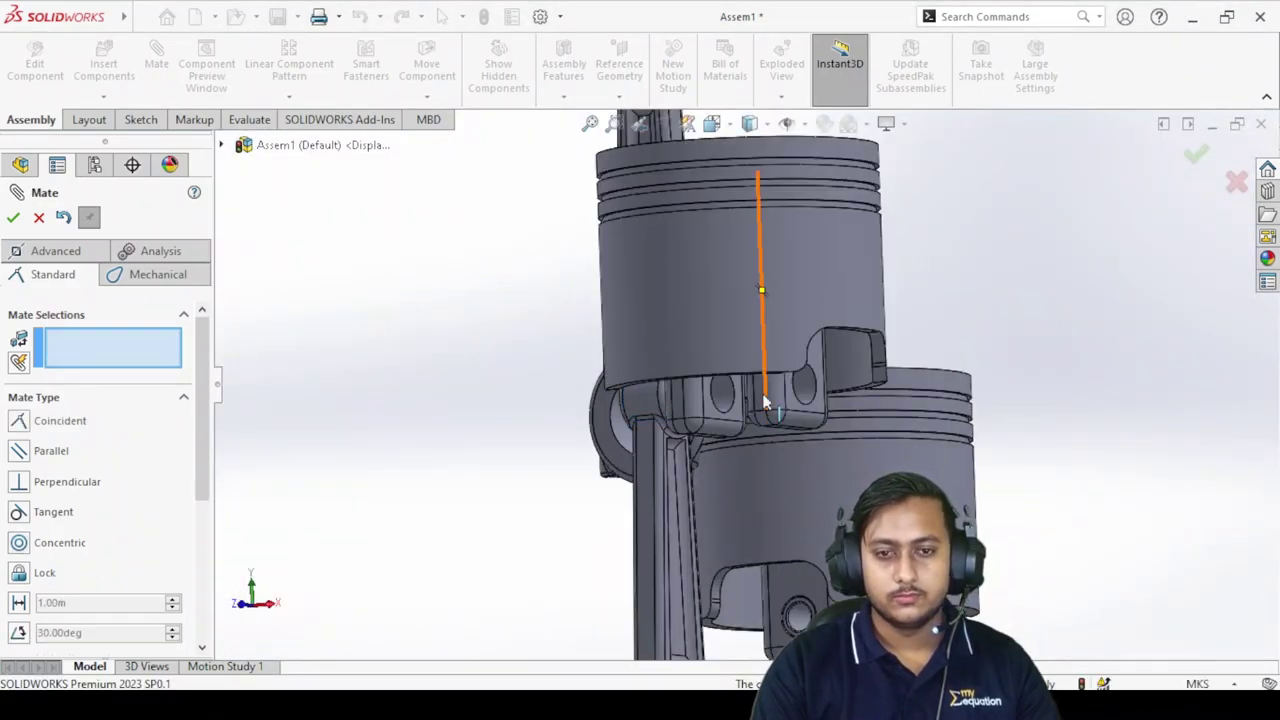
pyautogui.click(624, 419)
pyautogui.moveTo(624, 419); pyautogui.dragTo(410, 343, button='middle')
pyautogui.click(434, 354)
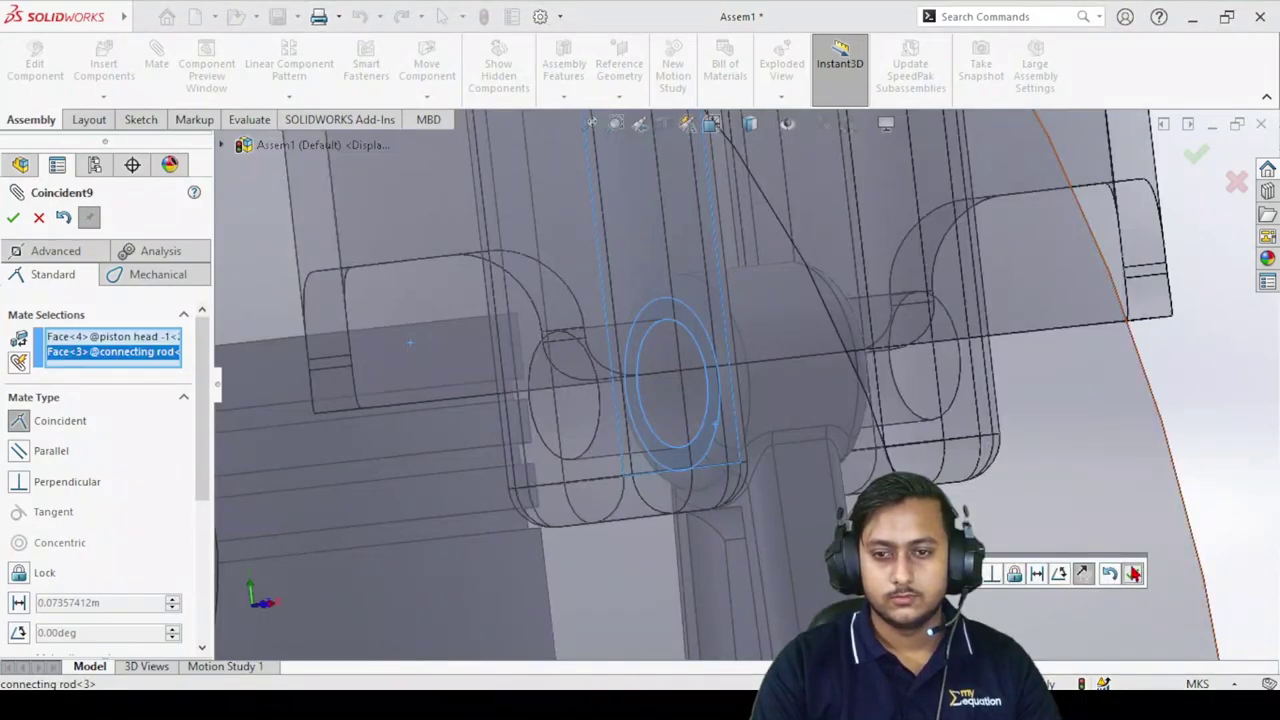
pyautogui.click(1133, 573)
# Mate the outer cylindrical face of wrist pin<3> concentric with the pin bore of piston head -1<2>.
pyautogui.scroll(5, 764, 436)
pyautogui.moveTo(764, 436); pyautogui.dragTo(589, 457, button='middle')
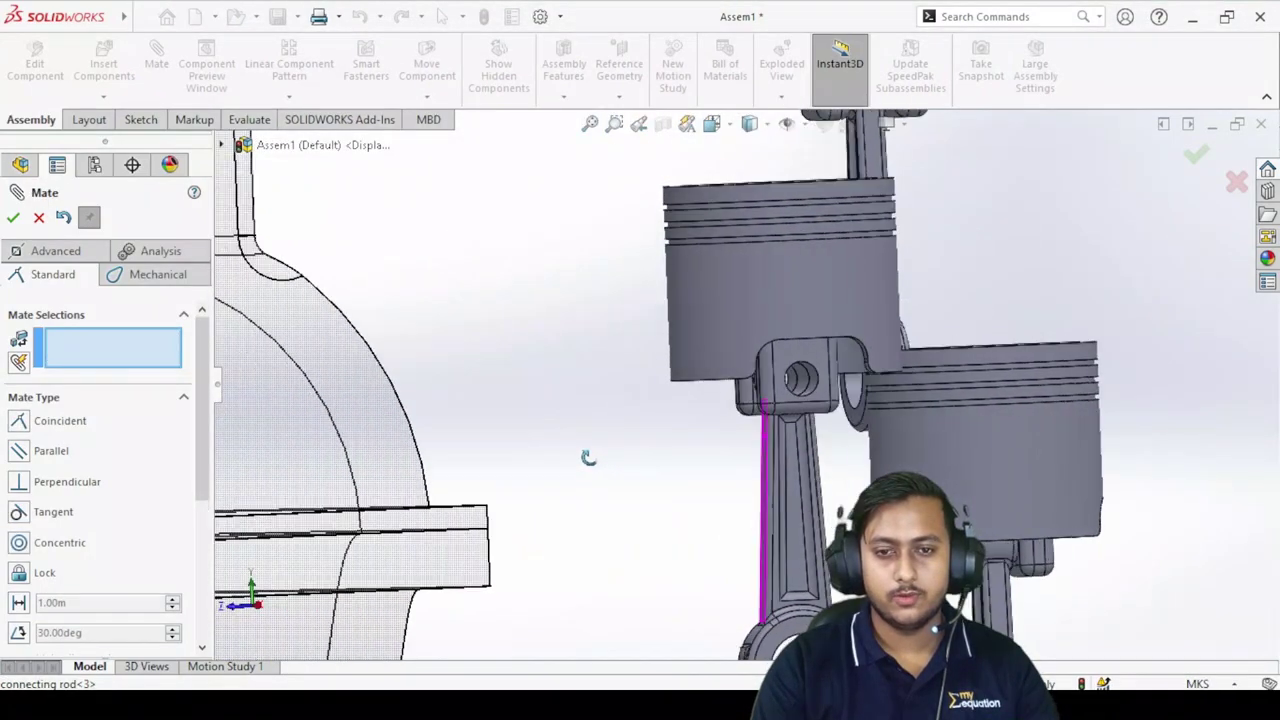
pyautogui.scroll(4, 742, 390)
pyautogui.scroll(-2, 766, 241)
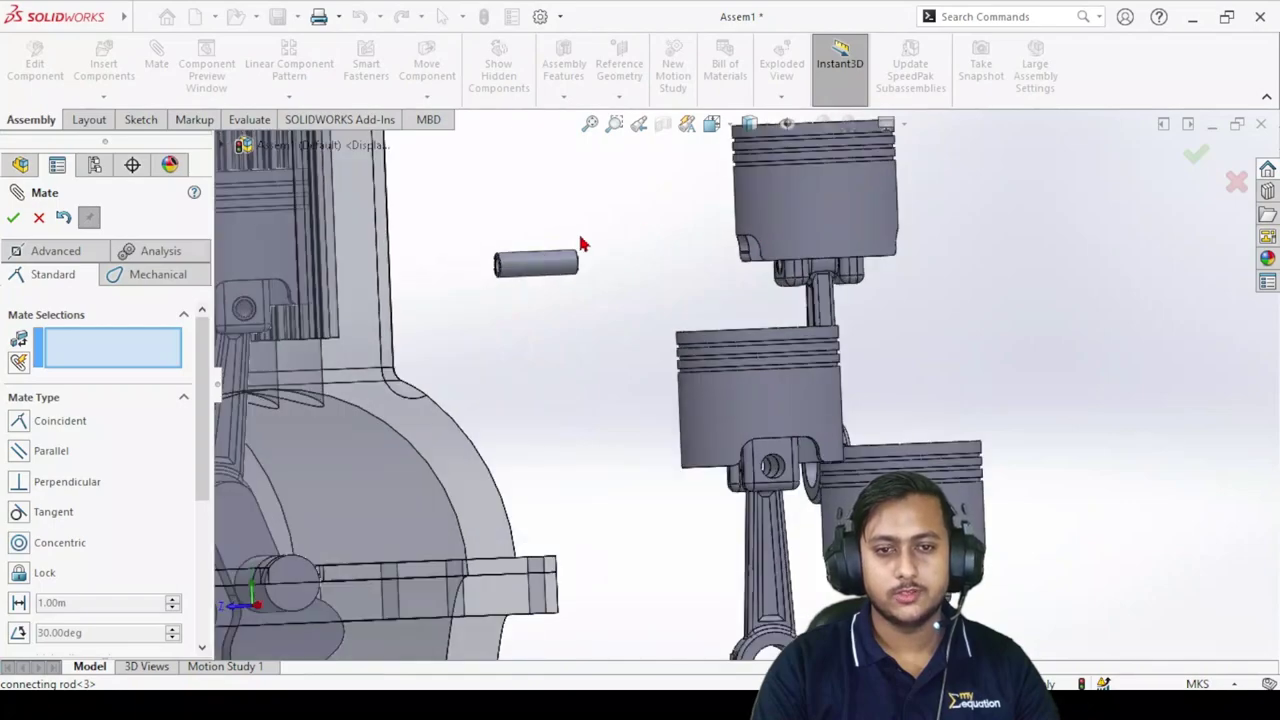
pyautogui.click(540, 268)
pyautogui.scroll(-6, 805, 478)
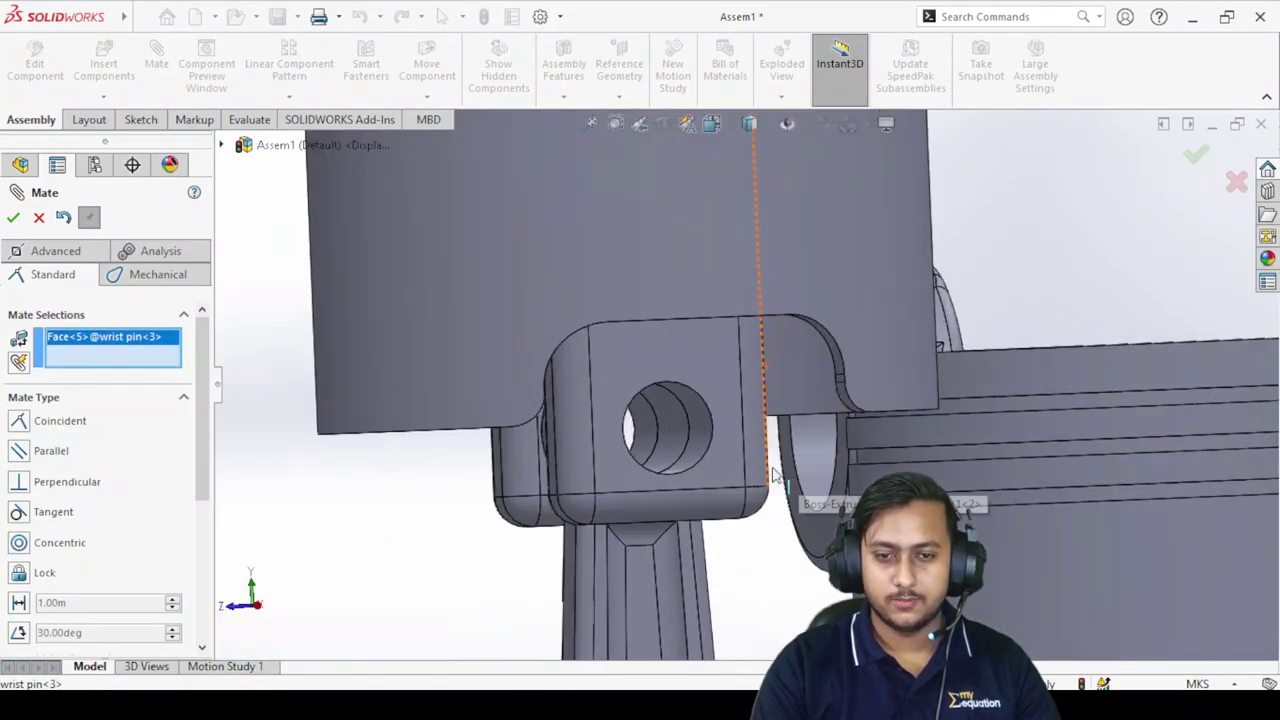
pyautogui.click(703, 438)
pyautogui.click(969, 458)
# Mate the end face of wrist pin<3> coincident with the outer pin-boss face of piston head -1<2>, and finish mating.
pyautogui.scroll(-5, 640, 420)
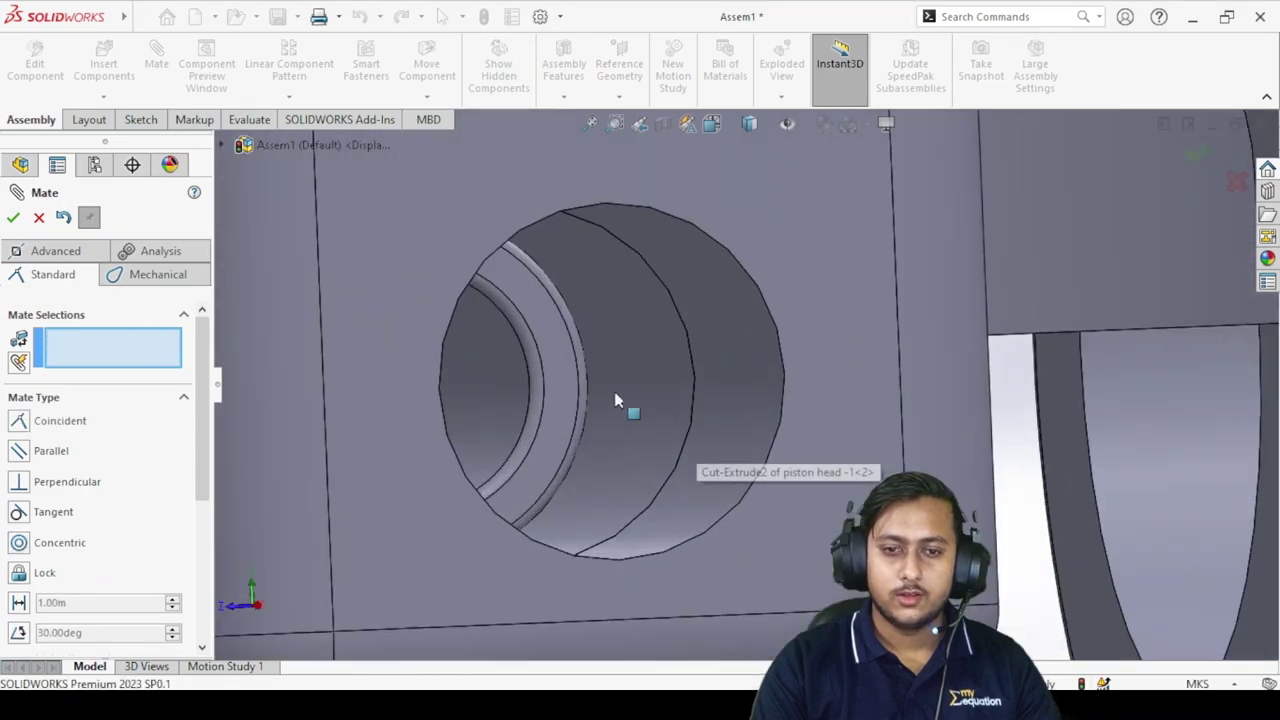
pyautogui.click(548, 328)
pyautogui.click(828, 282)
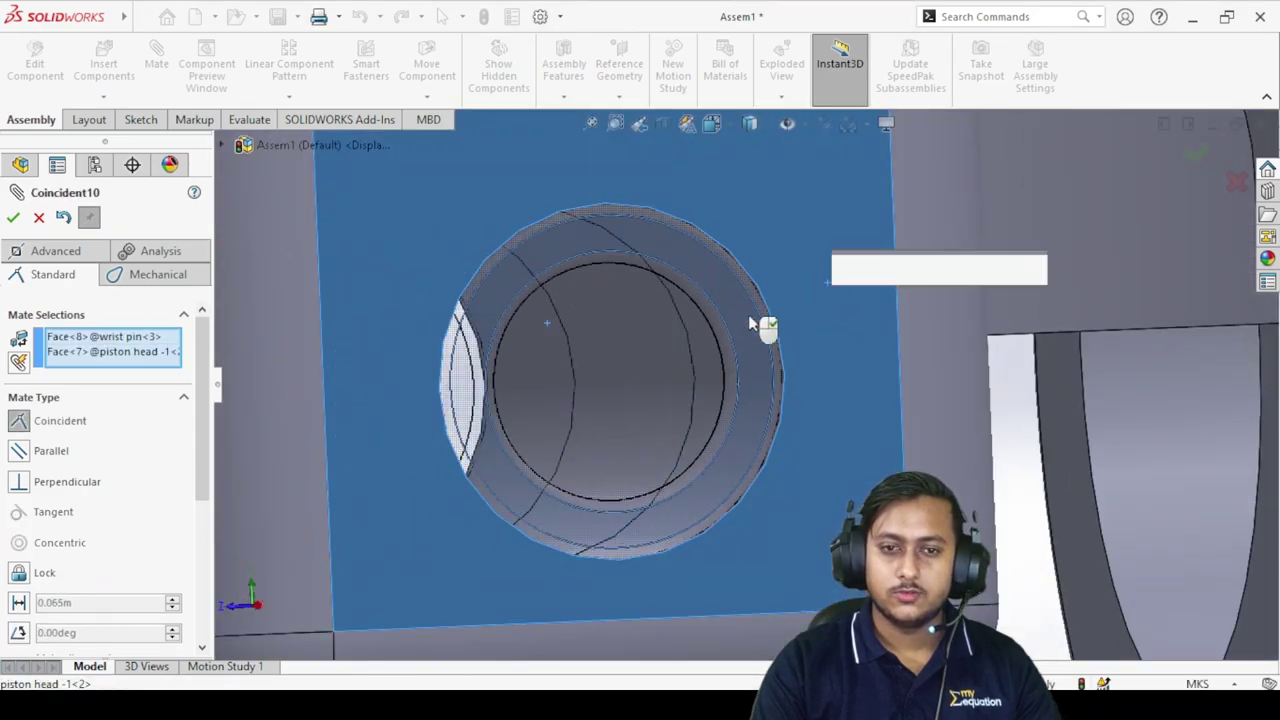
pyautogui.click(1033, 270)
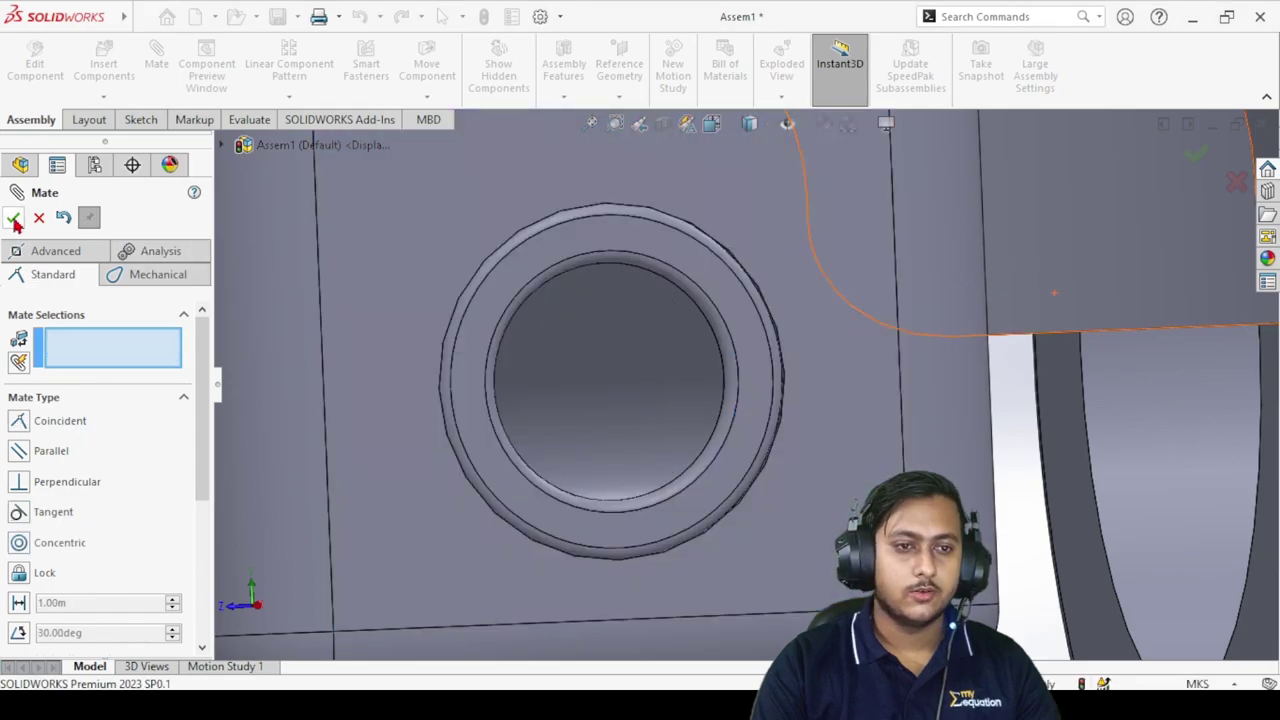
pyautogui.press('Escape')
# Mate the outer cylindrical face of piston head -1<4> concentric with the second cylinder bore of the cylinder block.
pyautogui.scroll(10, 835, 405)
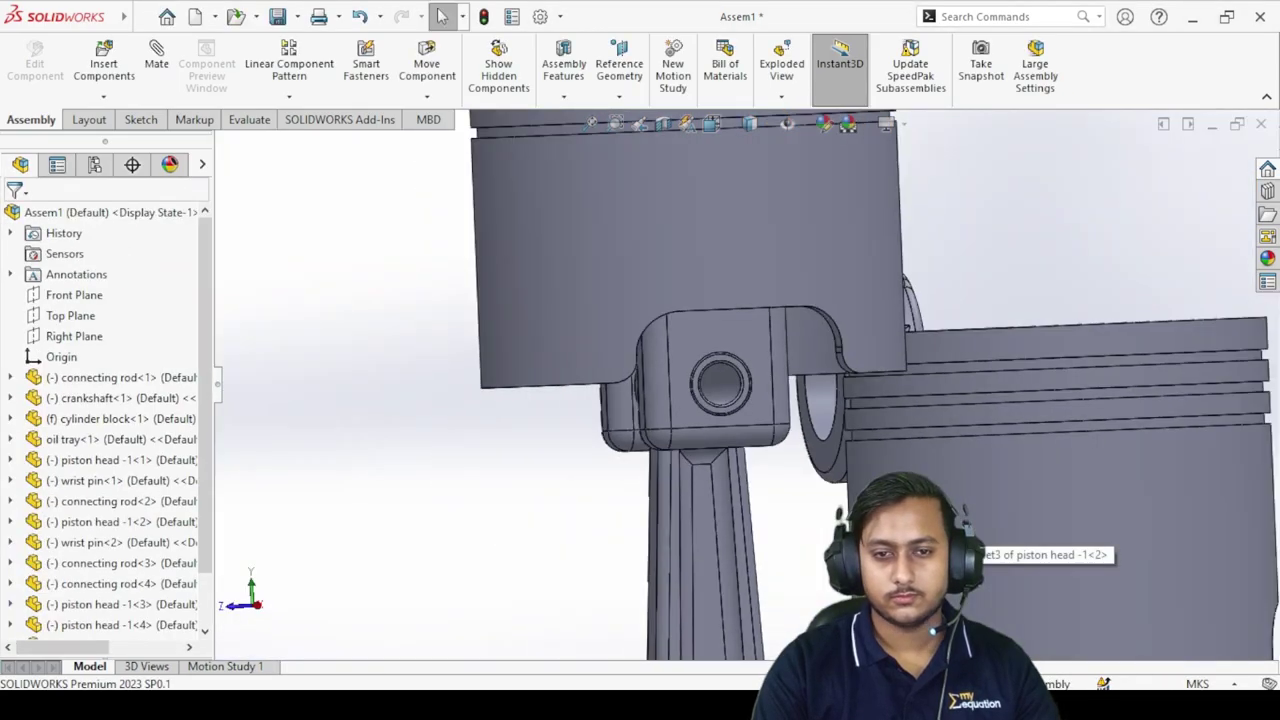
pyautogui.moveTo(835, 405); pyautogui.dragTo(760, 404, button='middle')
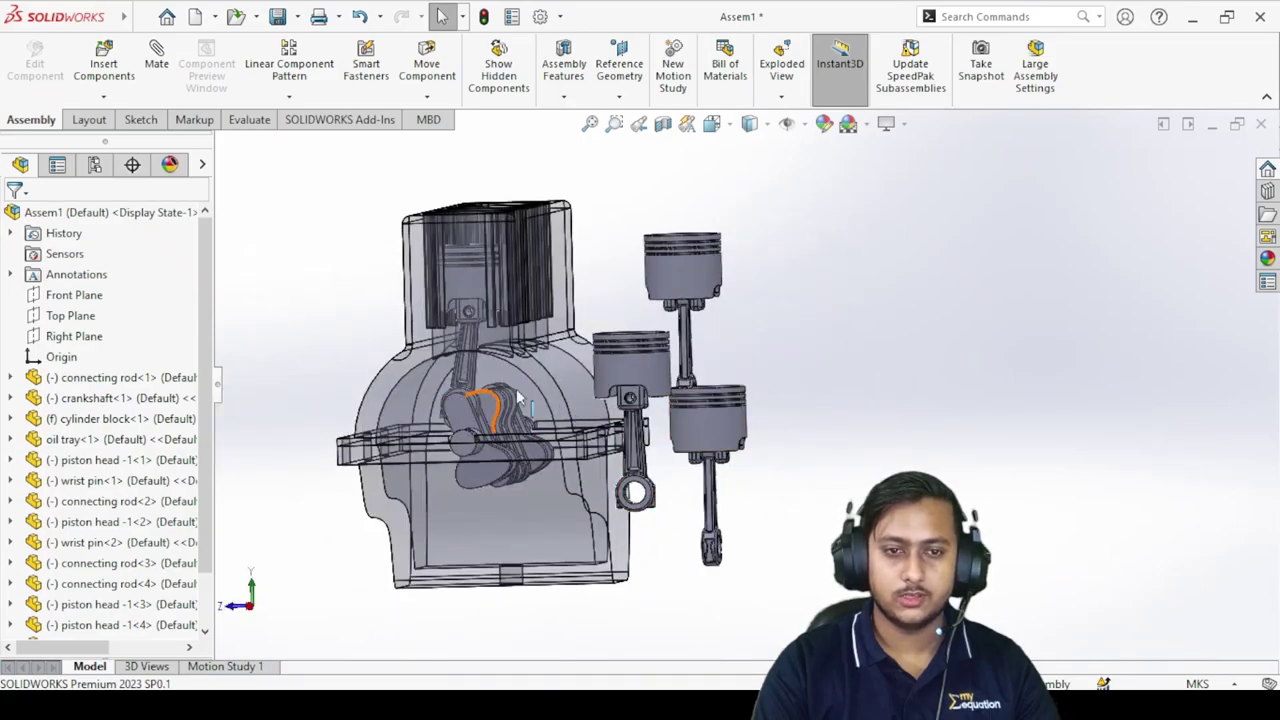
pyautogui.scroll(1, 877, 408)
pyautogui.scroll(-3, 634, 423)
pyautogui.moveTo(634, 423); pyautogui.dragTo(516, 335, button='middle')
pyautogui.scroll(5, 517, 335)
pyautogui.scroll(-2, 630, 317)
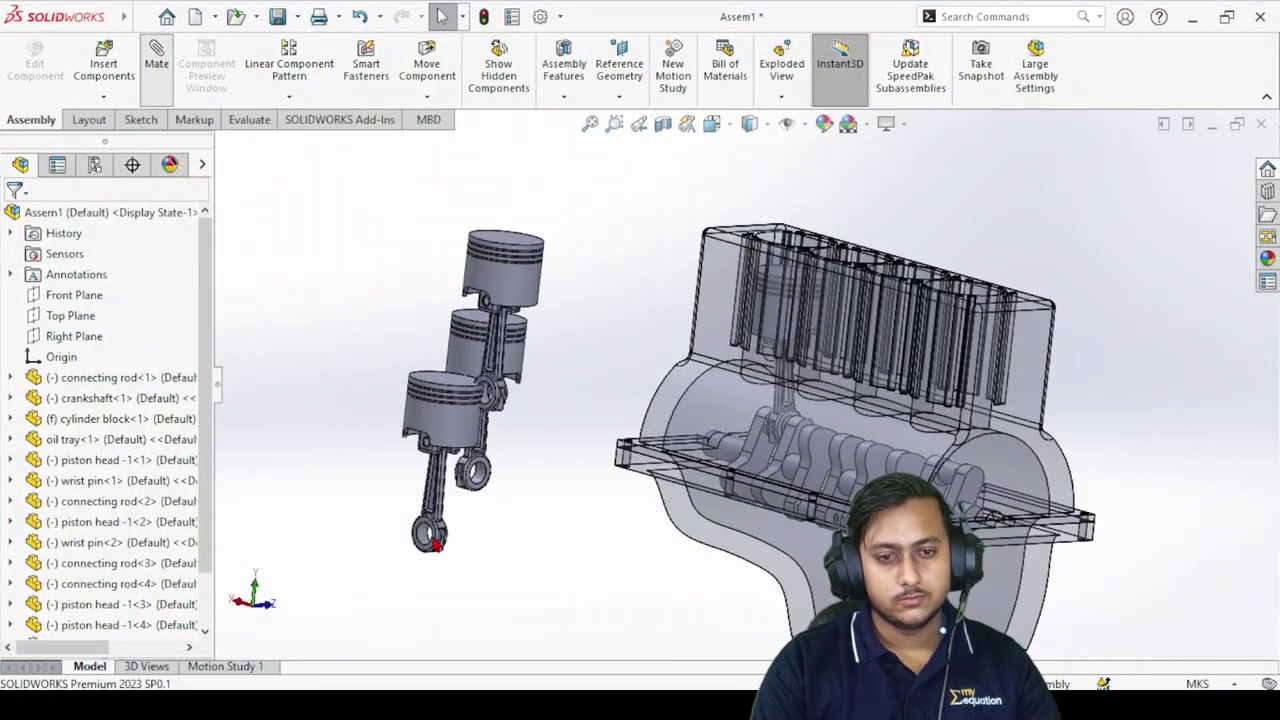
pyautogui.scroll(-8, 435, 543)
pyautogui.scroll(7, 451, 531)
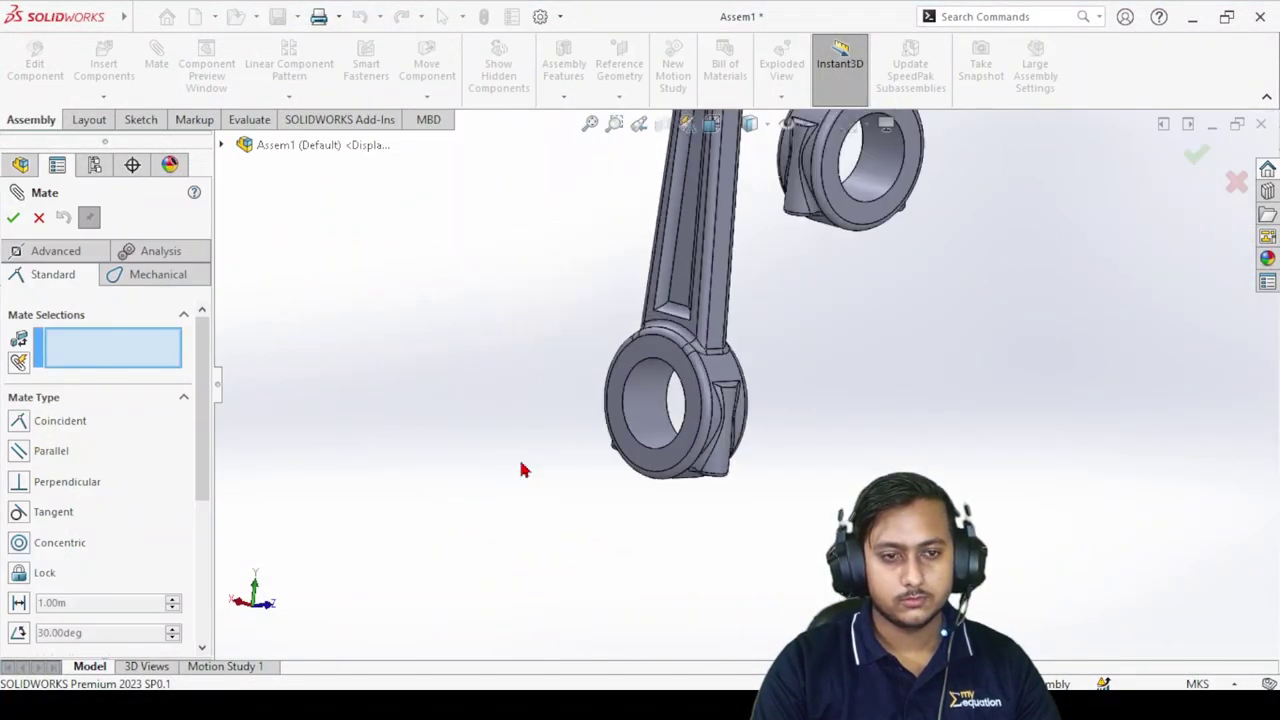
pyautogui.scroll(2, 1048, 300)
pyautogui.scroll(-3, 1030, 292)
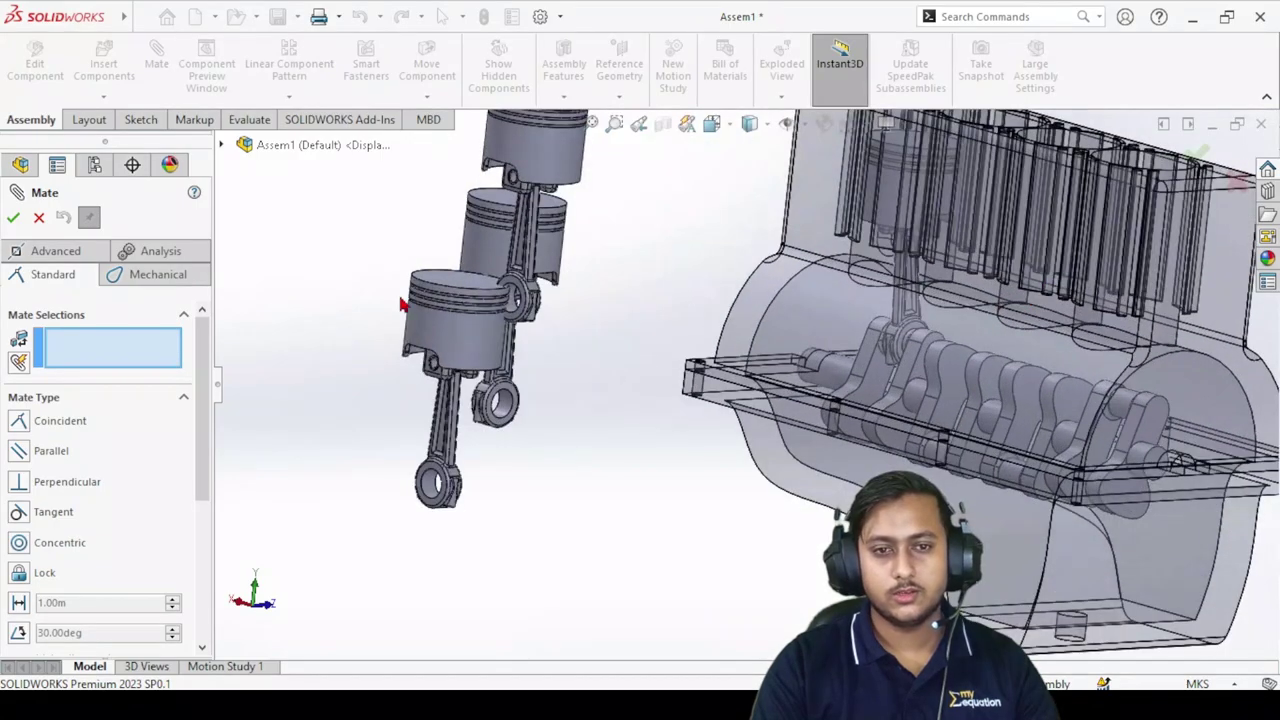
pyautogui.click(463, 336)
pyautogui.scroll(1, 895, 330)
pyautogui.scroll(-8, 960, 265)
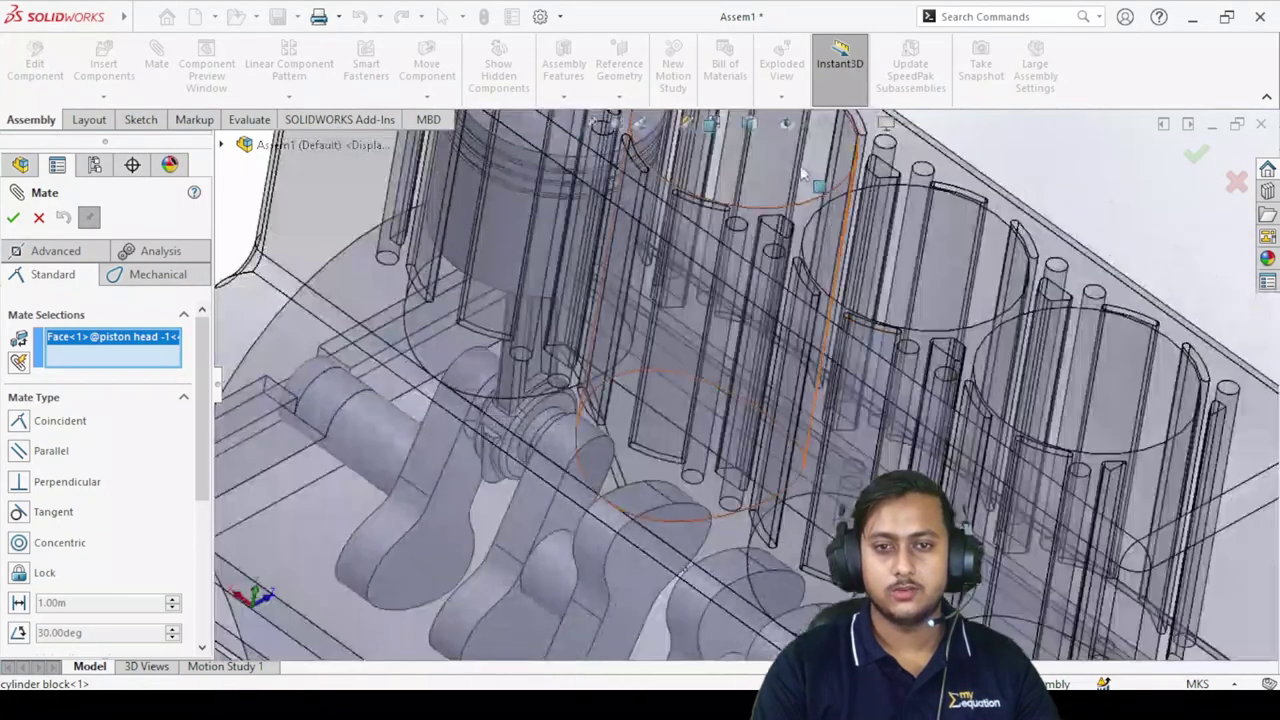
pyautogui.click(805, 175)
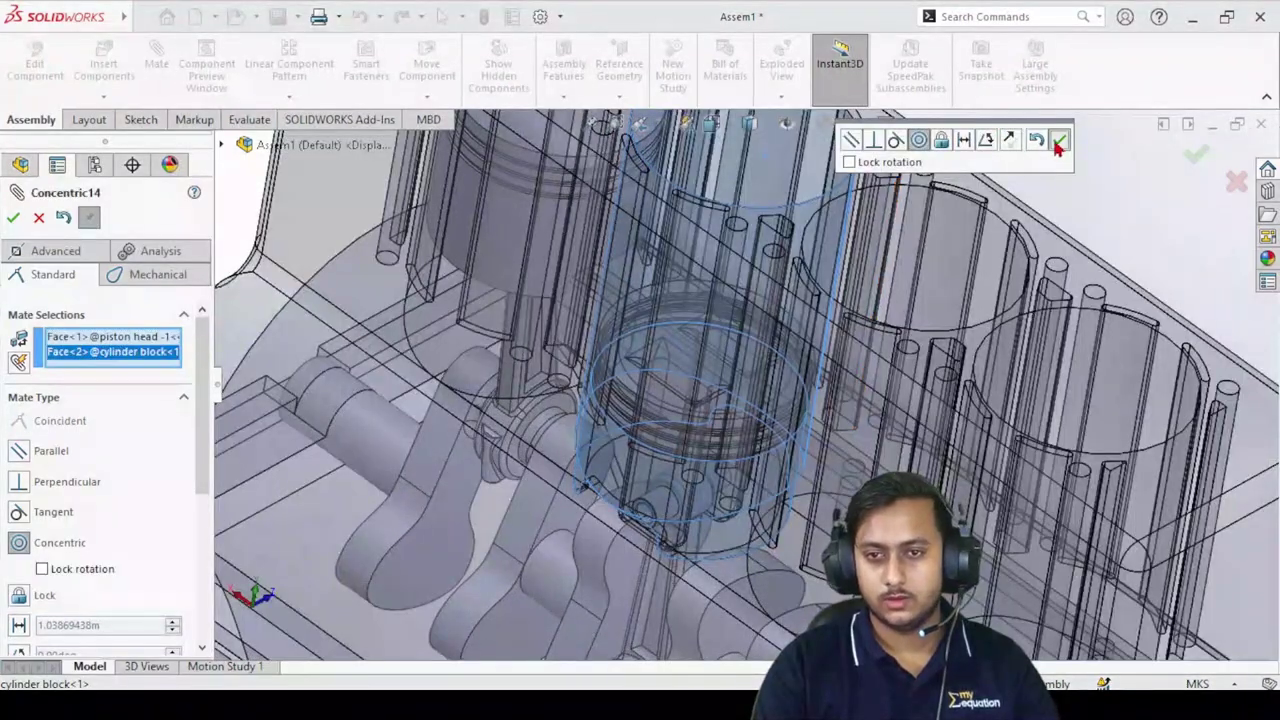
pyautogui.click(1059, 140)
# Mate the big-end bore of connecting rod<4> concentric with the crankshaft's crankpin below the second cylinder.
pyautogui.scroll(8, 728, 512)
pyautogui.scroll(-10, 728, 512)
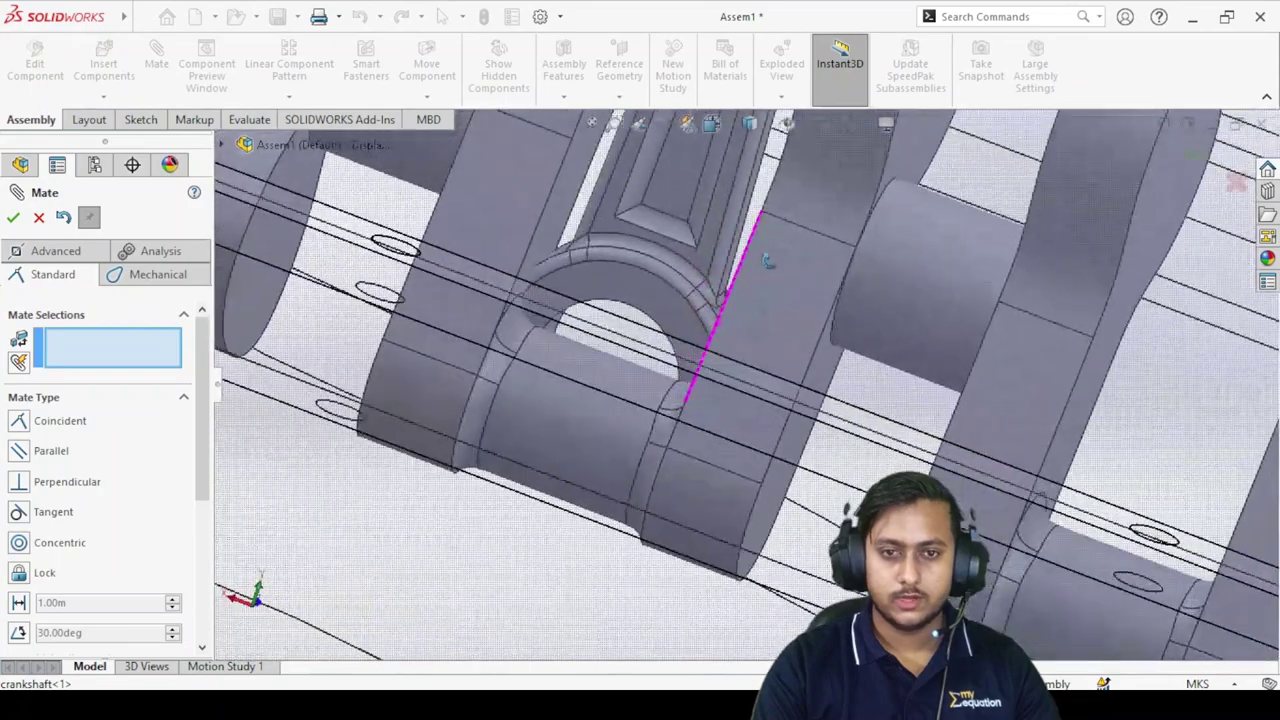
pyautogui.moveTo(666, 331); pyautogui.dragTo(614, 331, button='middle')
pyautogui.click(615, 327)
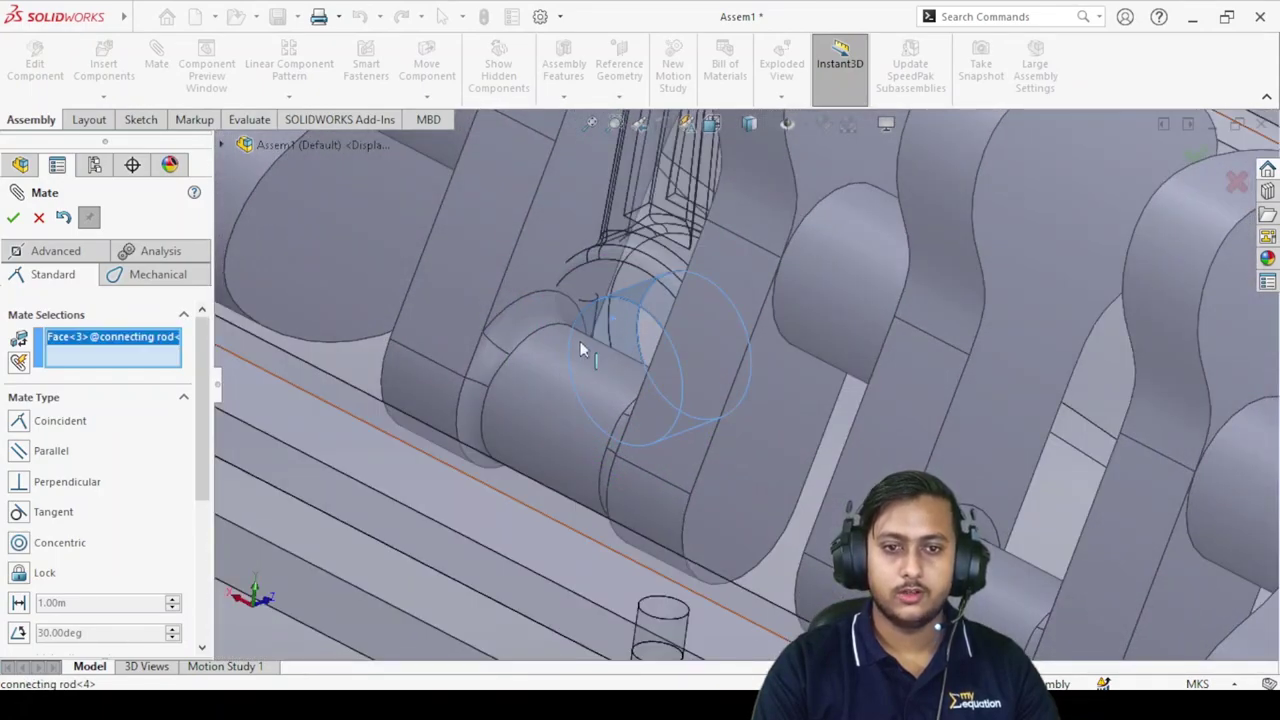
pyautogui.click(543, 414)
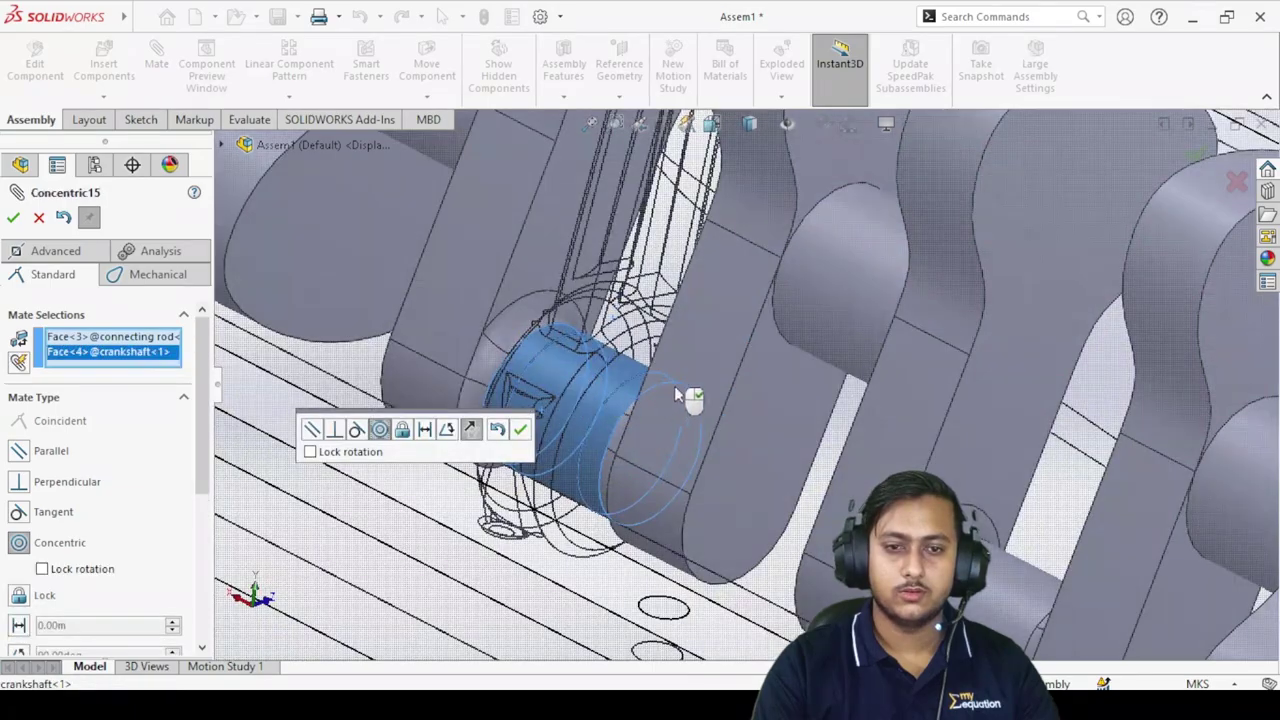
pyautogui.click(518, 430)
pyautogui.moveTo(651, 437); pyautogui.dragTo(726, 486, button='middle')
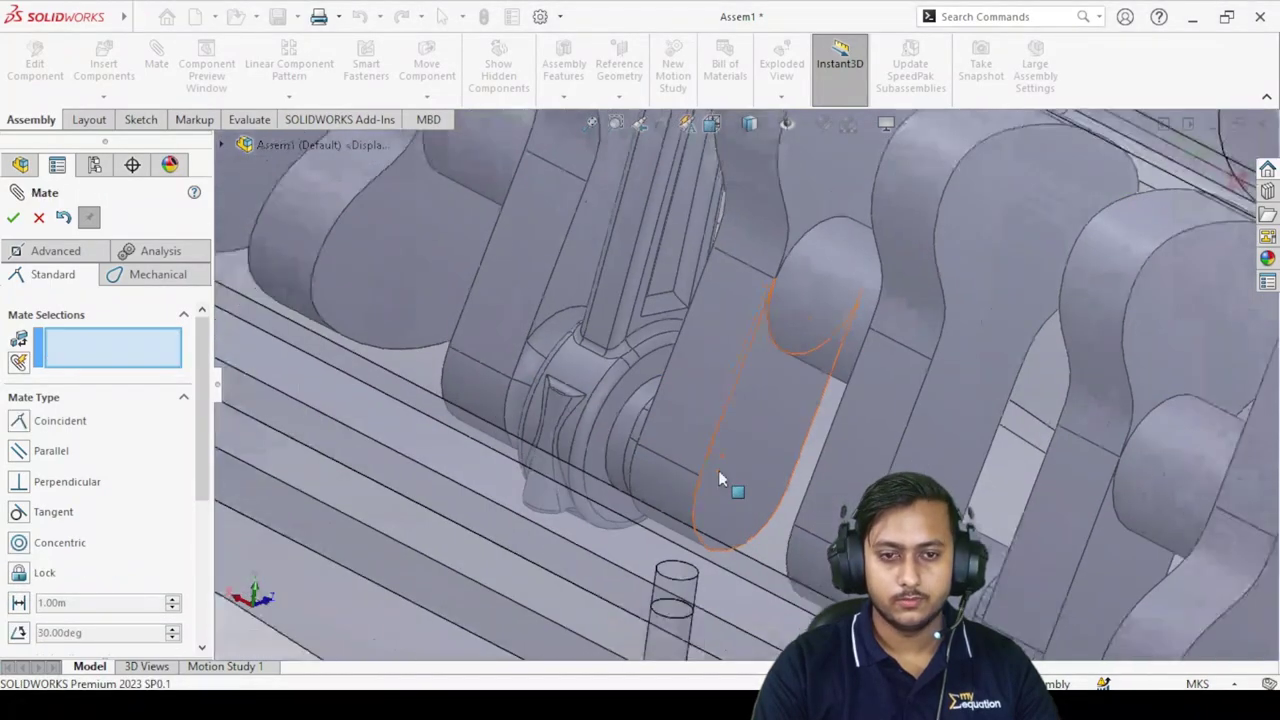
pyautogui.scroll(5, 714, 420)
pyautogui.scroll(-5, 733, 413)
pyautogui.moveTo(731, 408); pyautogui.dragTo(774, 424, button='middle')
pyautogui.scroll(-4, 774, 424)
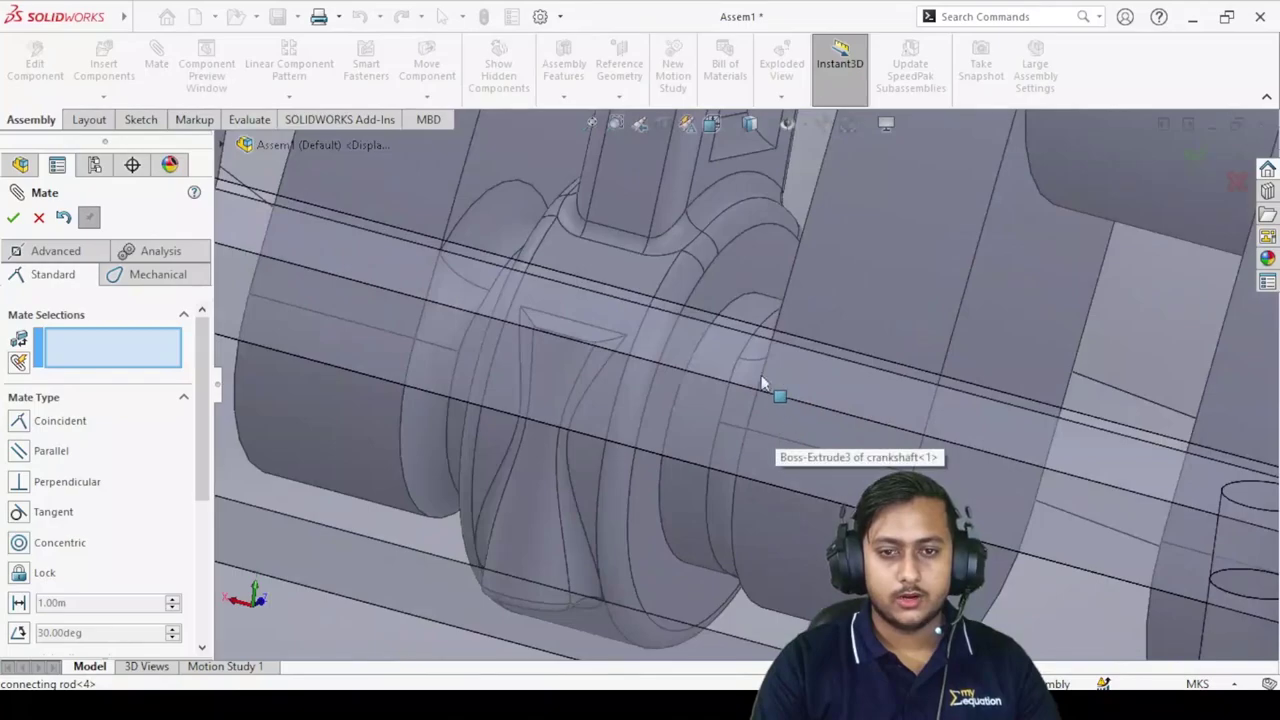
pyautogui.click(740, 275)
pyautogui.scroll(6, 760, 465)
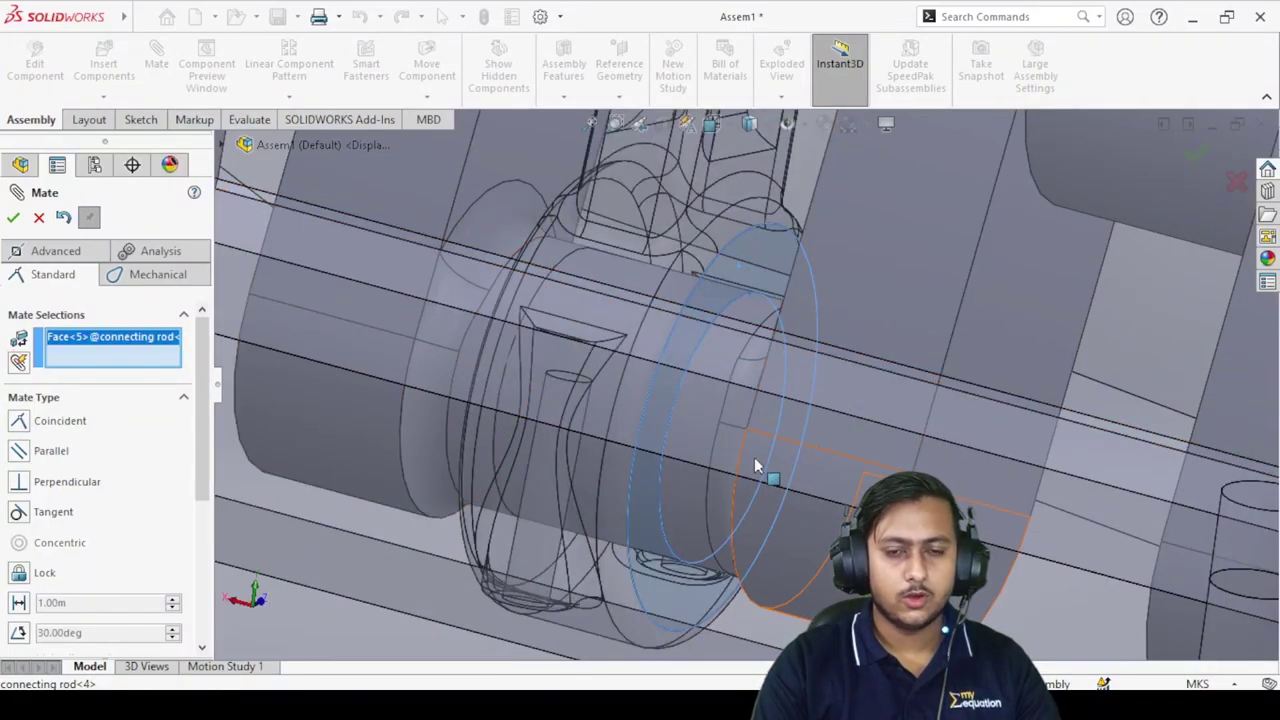
pyautogui.scroll(-3, 790, 310)
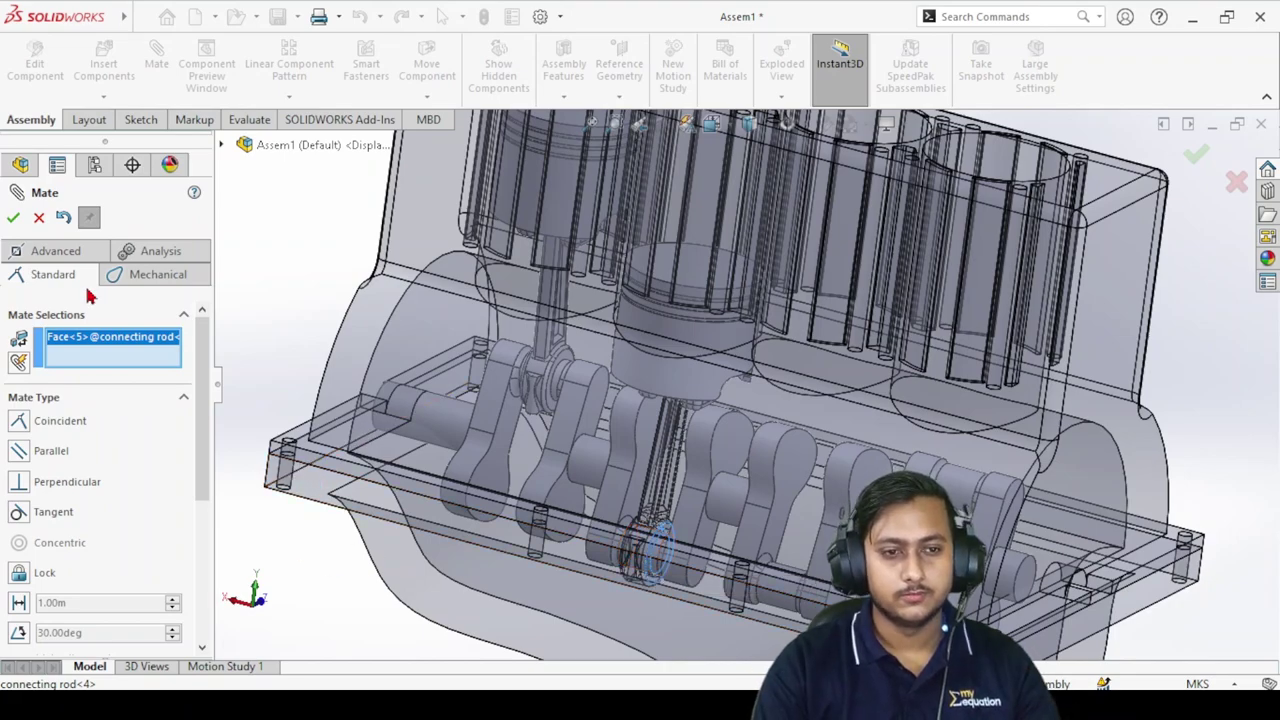
pyautogui.scroll(5, 847, 395)
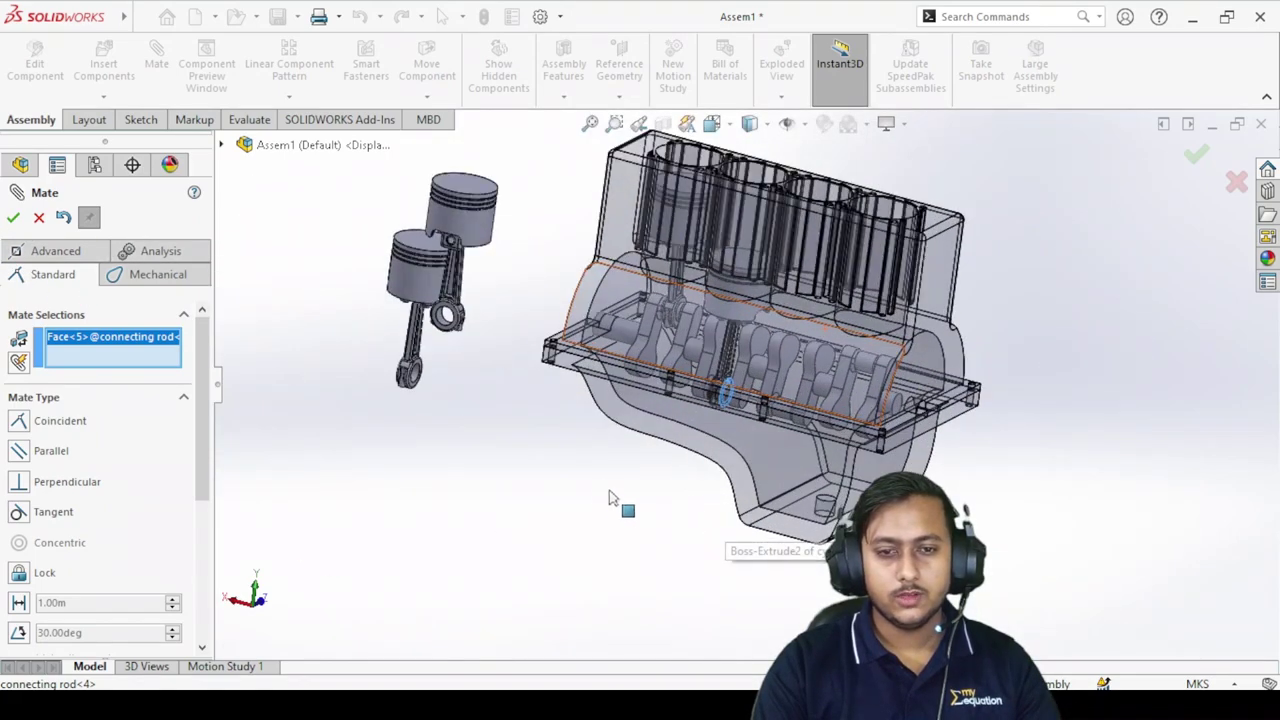
pyautogui.click(157, 366)
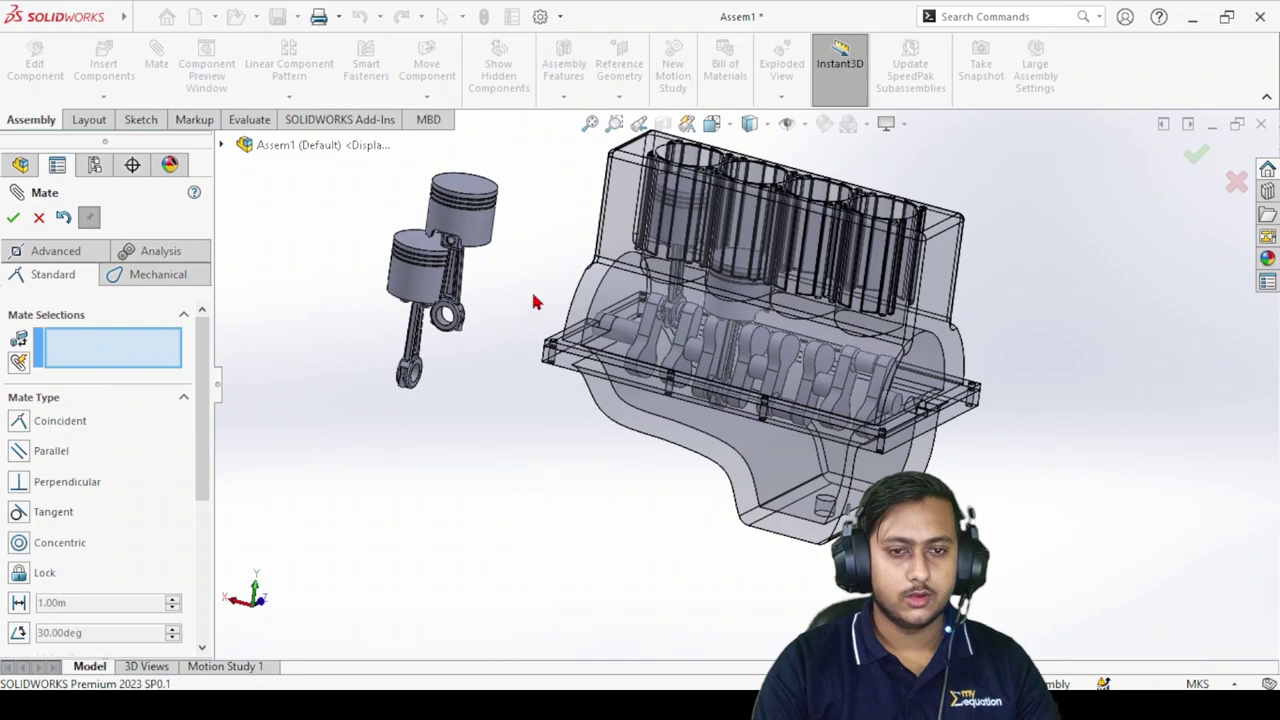
# Mate the outer cylindrical face of piston head -1<2> concentric with the third cylinder bore of the cylinder block.
pyautogui.scroll(-3, 362, 302)
pyautogui.click(365, 304)
pyautogui.scroll(4, 795, 336)
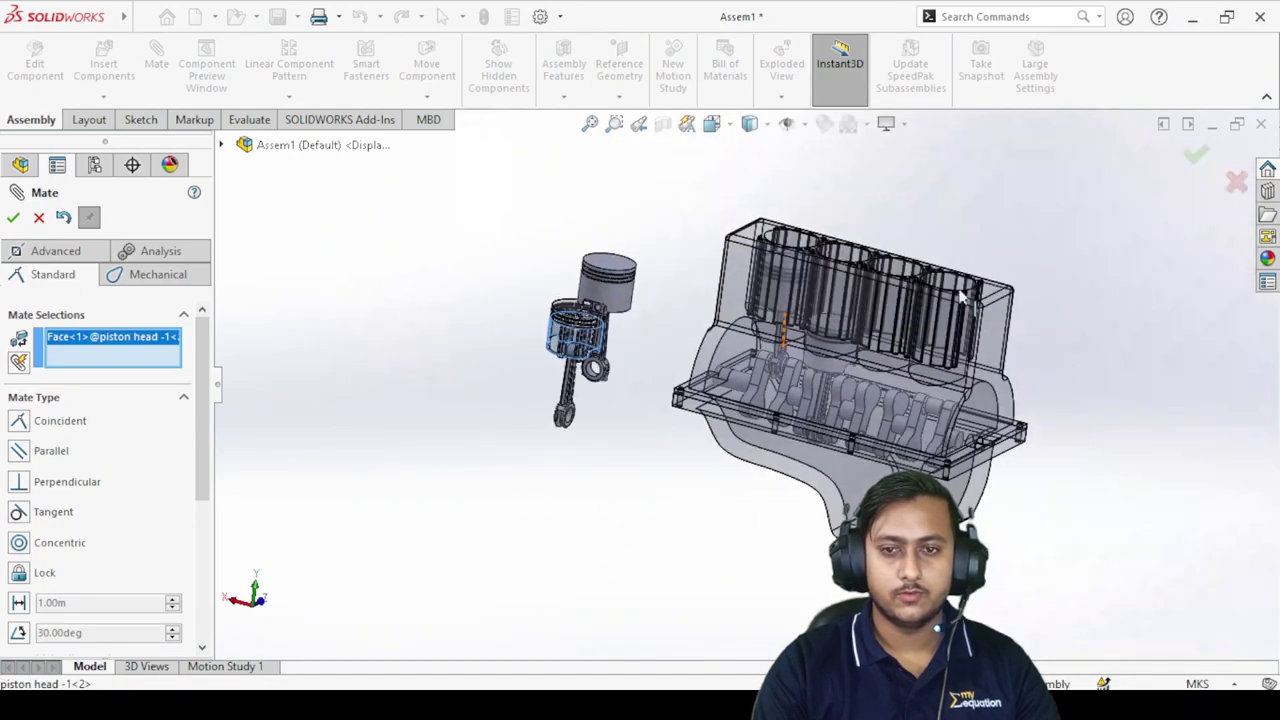
pyautogui.scroll(-6, 671, 260)
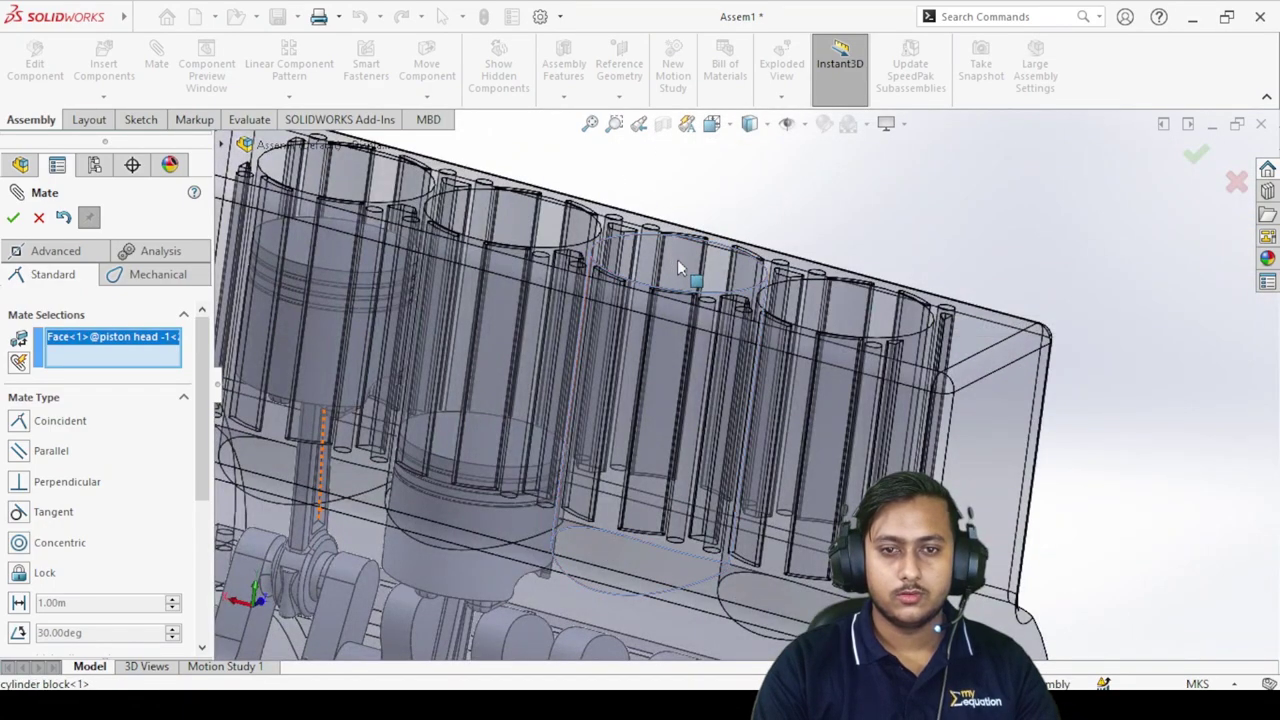
pyautogui.click(677, 259)
pyautogui.scroll(3, 811, 427)
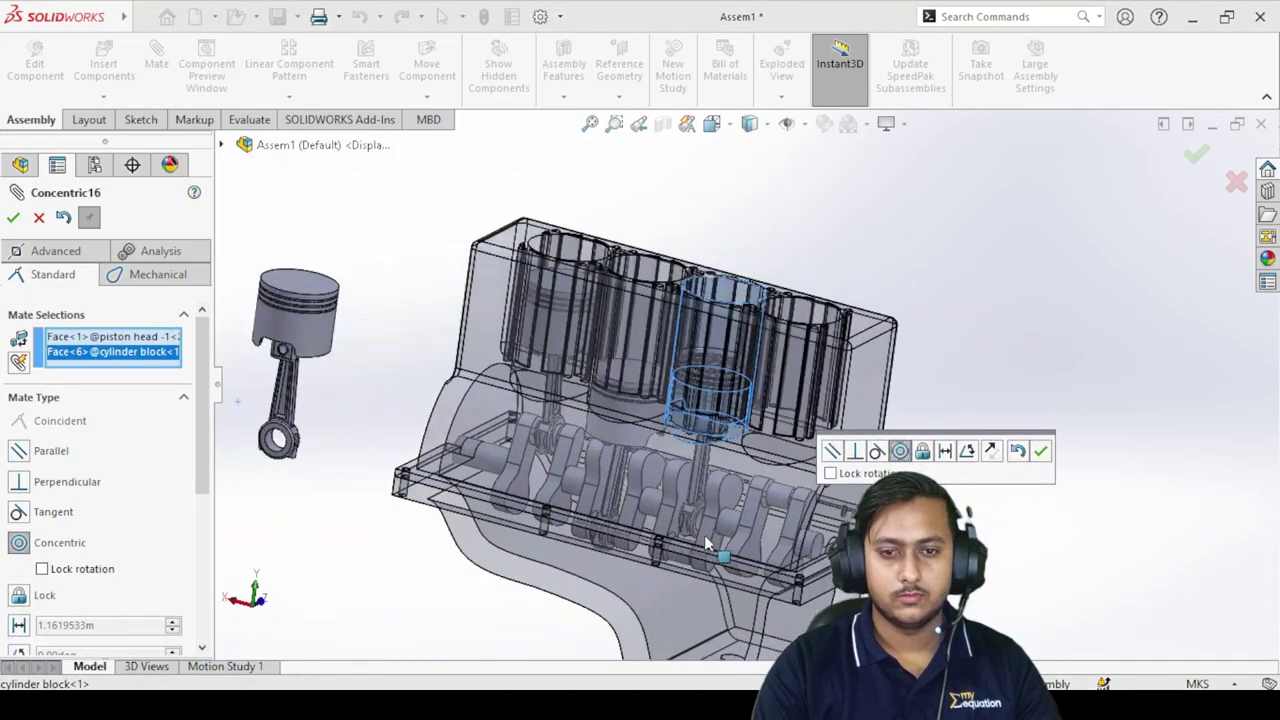
pyautogui.scroll(-6, 738, 530)
pyautogui.click(1040, 454)
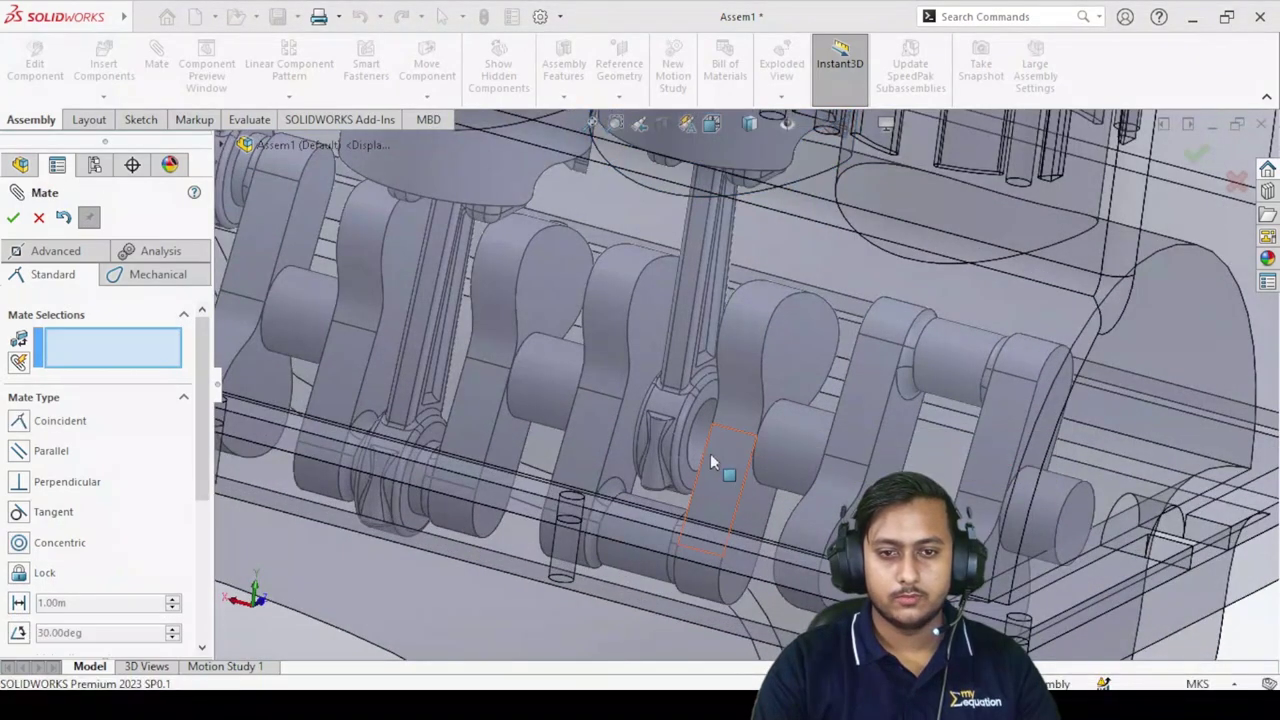
# Mate the big-end bore of the third cylinder's connecting rod concentric with the crankshaft's crankpin below that cylinder.
pyautogui.scroll(-5, 702, 462)
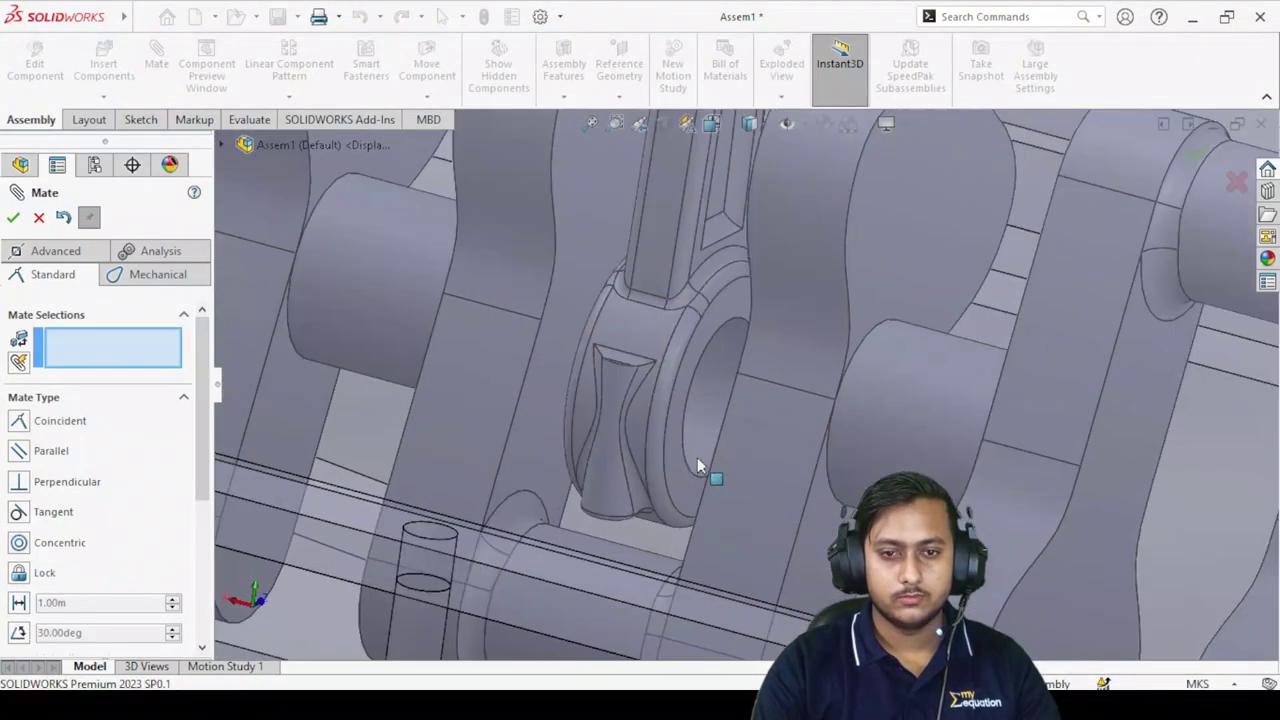
pyautogui.click(704, 383)
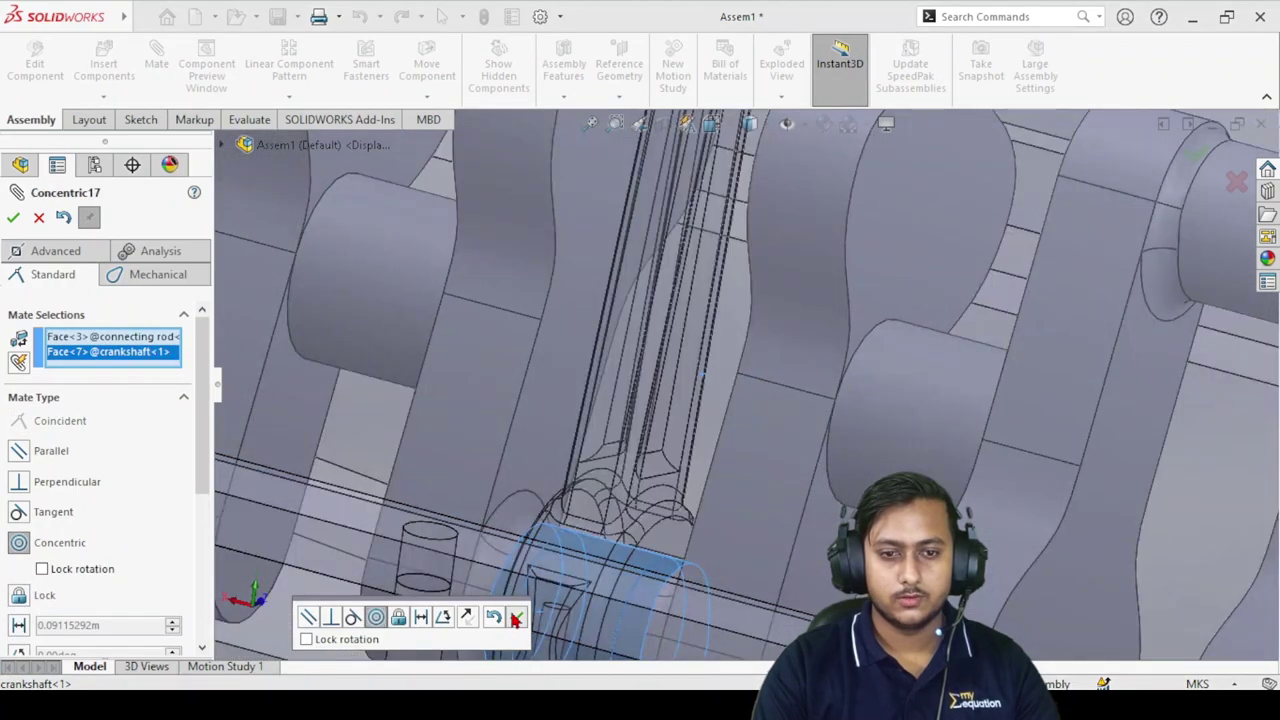
pyautogui.click(516, 619)
# Mate the outer cylindrical face of piston head -1<3> concentric with the fourth cylinder bore of the cylinder block.
pyautogui.scroll(8, 780, 514)
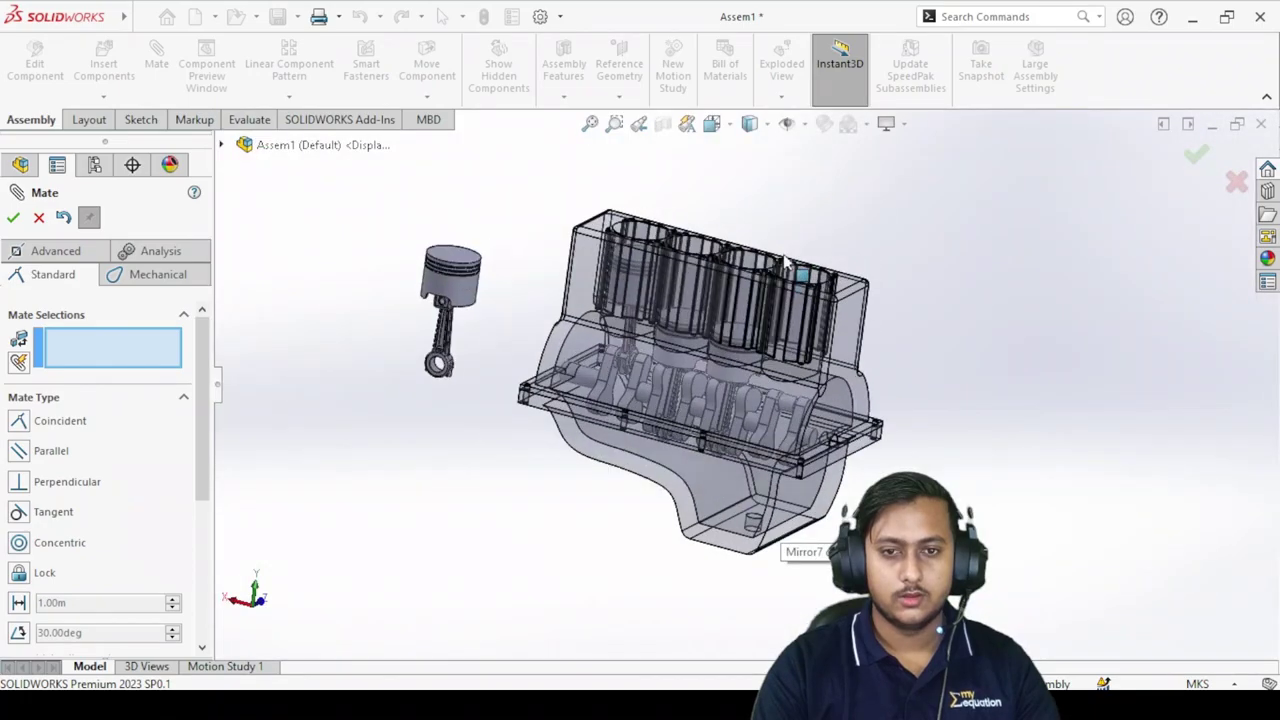
pyautogui.scroll(-2, 786, 262)
pyautogui.scroll(-6, 828, 330)
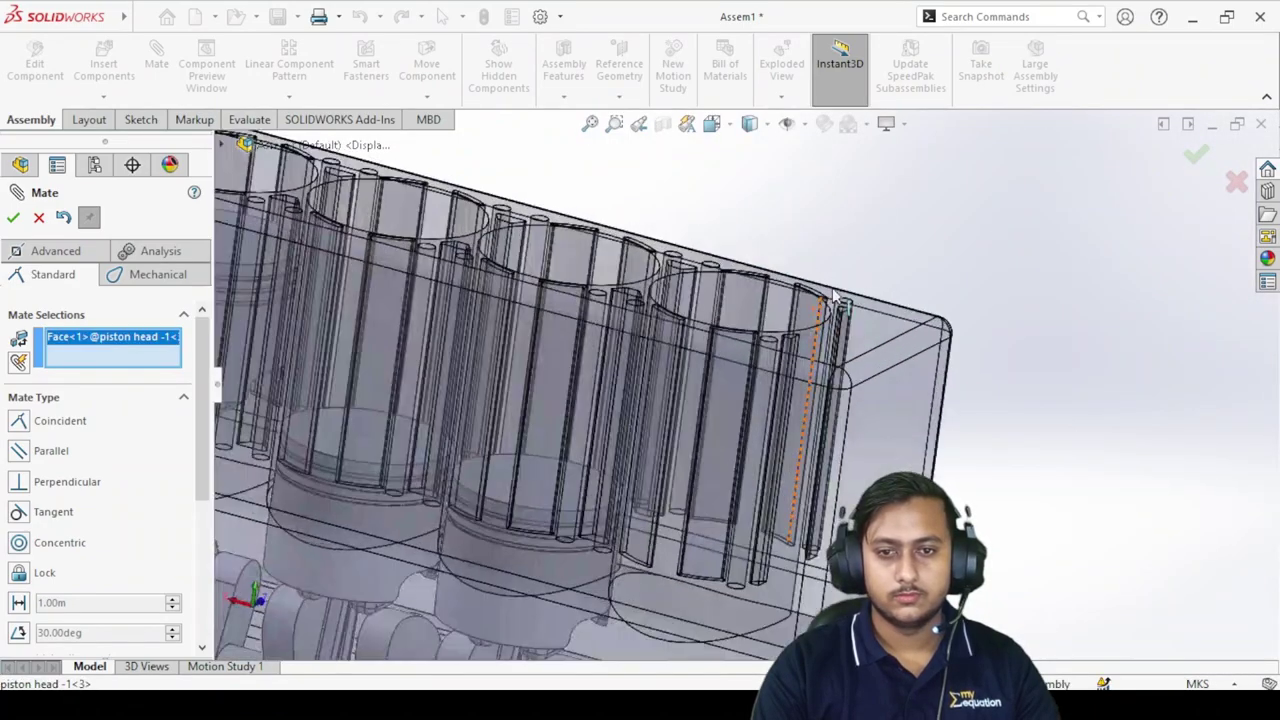
pyautogui.click(758, 322)
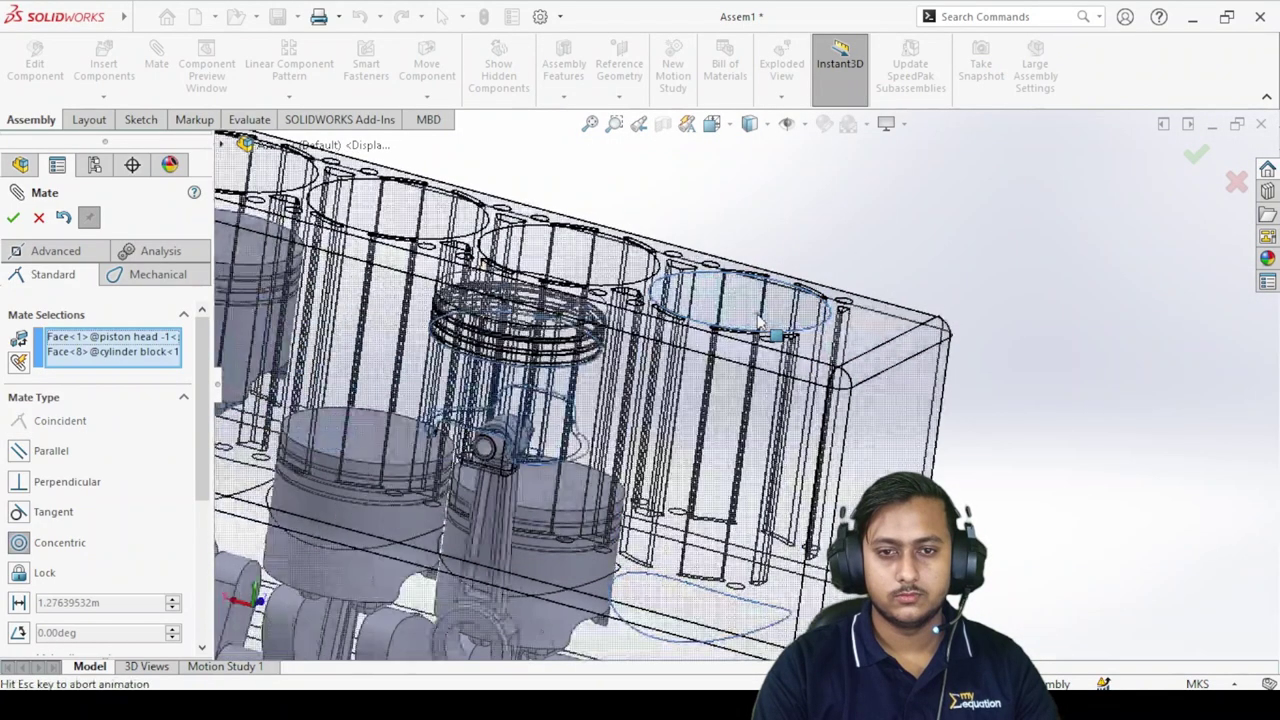
pyautogui.click(990, 278)
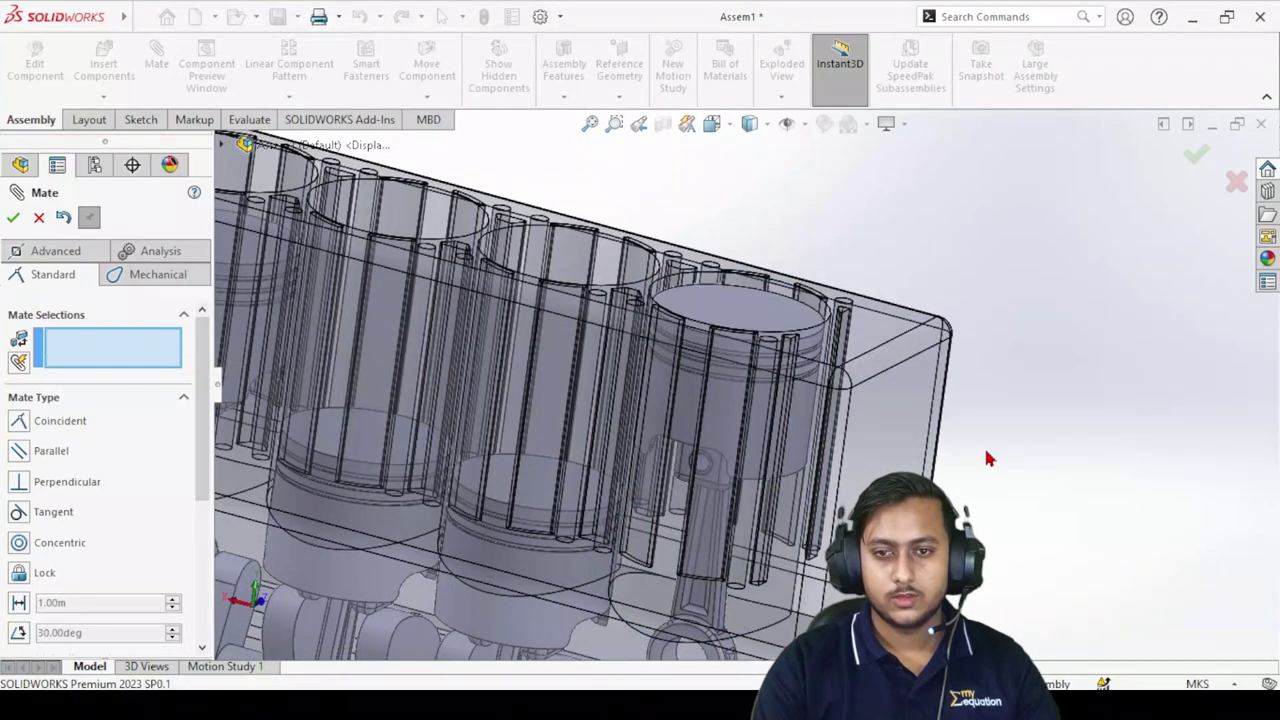
# Mate the big-end bore of the fourth cylinder's connecting rod concentric with the crankpin below it, and finish mating.
pyautogui.scroll(5, 737, 528)
pyautogui.scroll(-8, 737, 490)
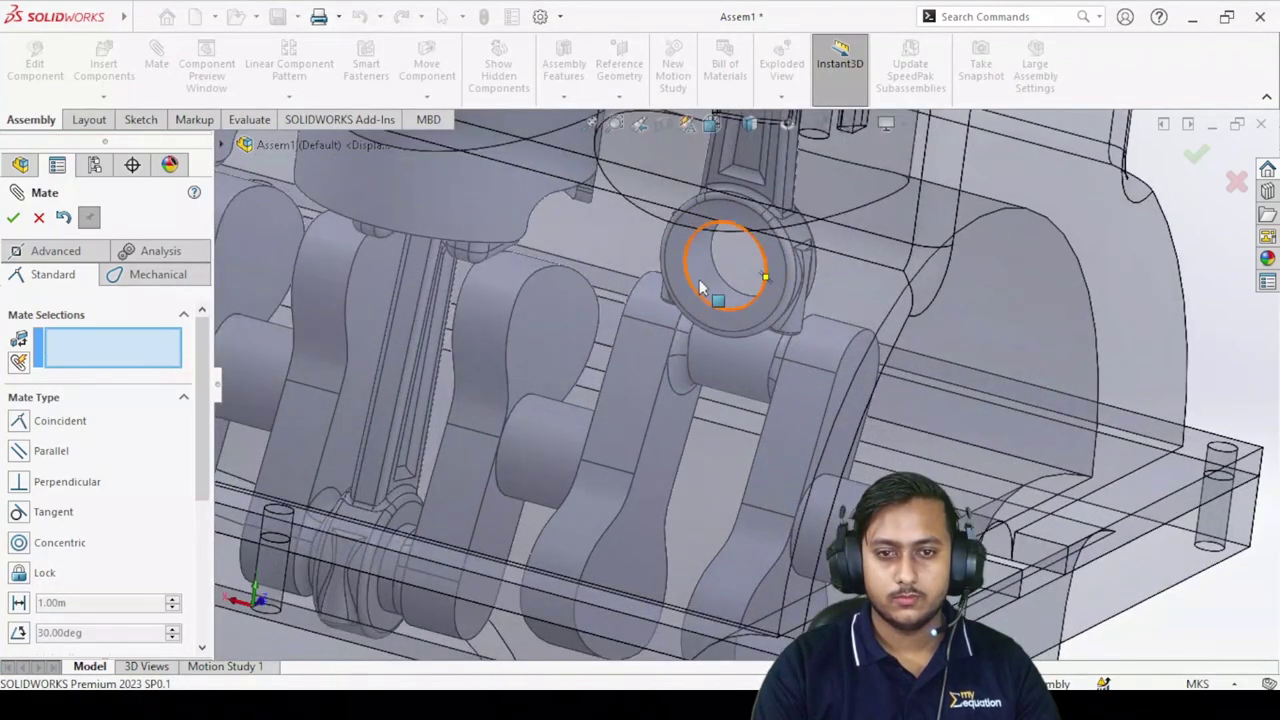
pyautogui.click(704, 280)
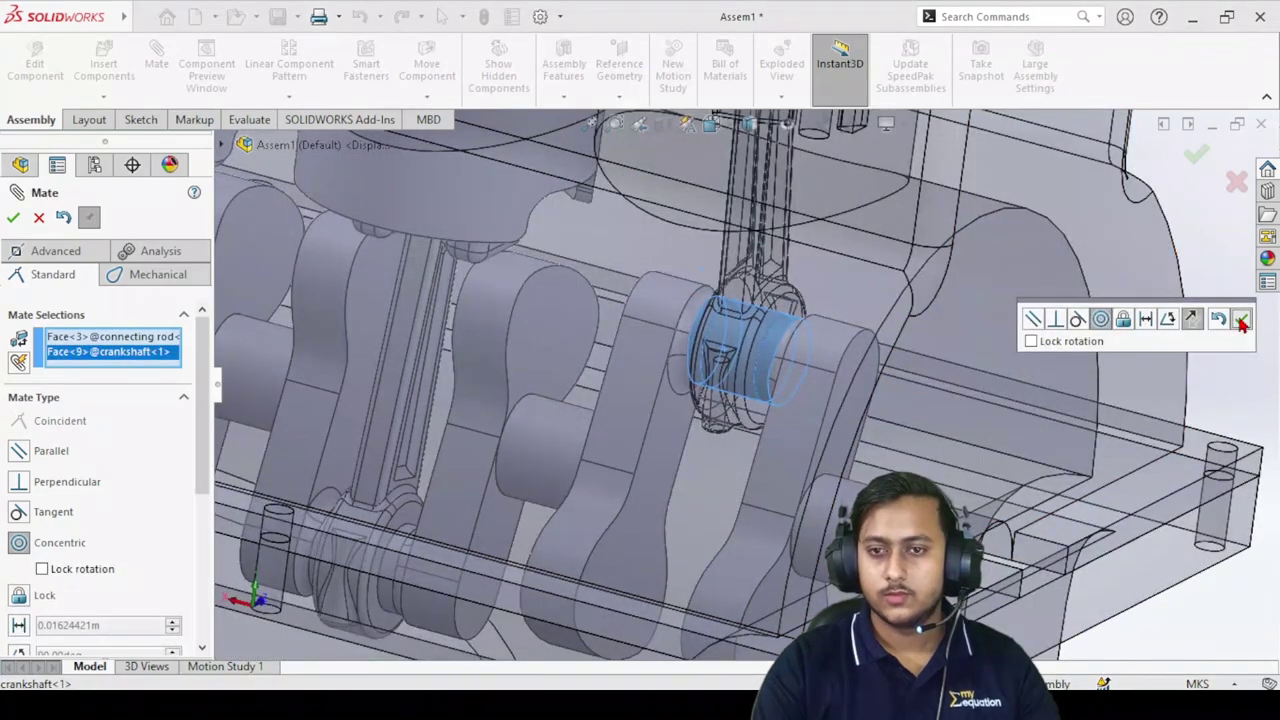
pyautogui.click(1241, 320)
pyautogui.click(13, 219)
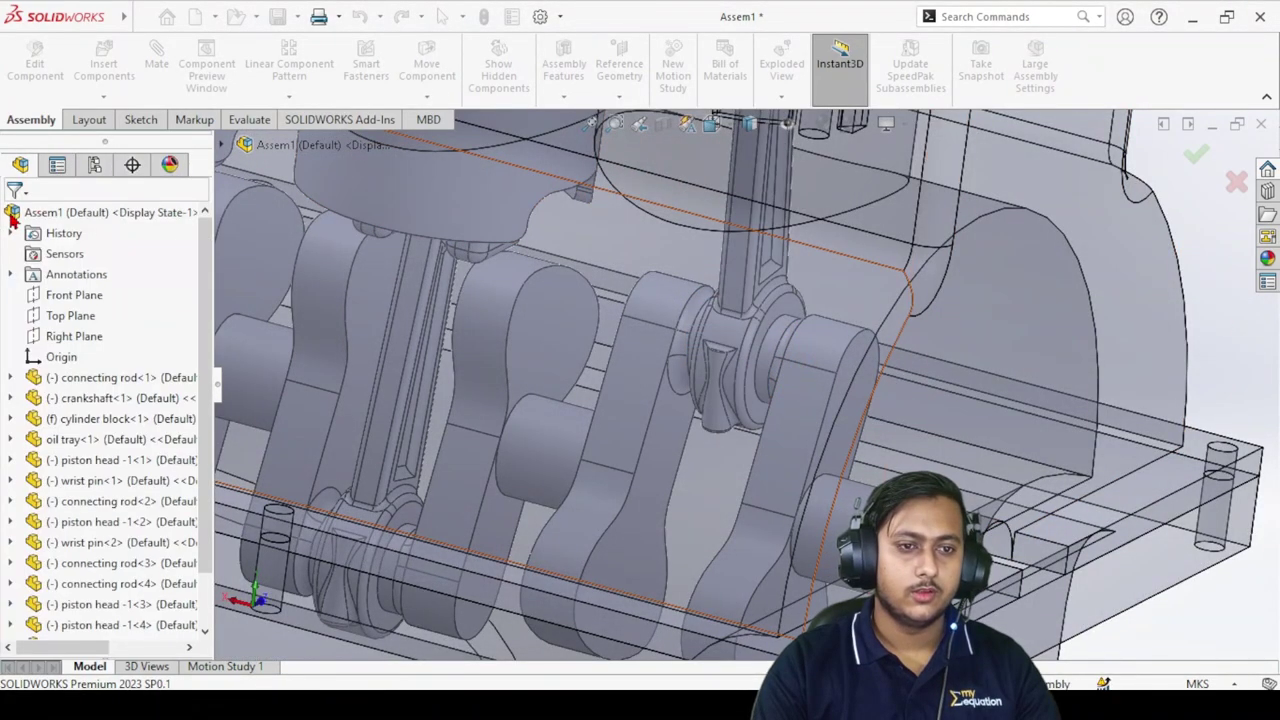
# Turn the crankshaft by hand to check how the four pistons and connecting rods move in the cylinder block.
pyautogui.press('f')
pyautogui.moveTo(459, 390); pyautogui.dragTo(551, 288, button='middle')
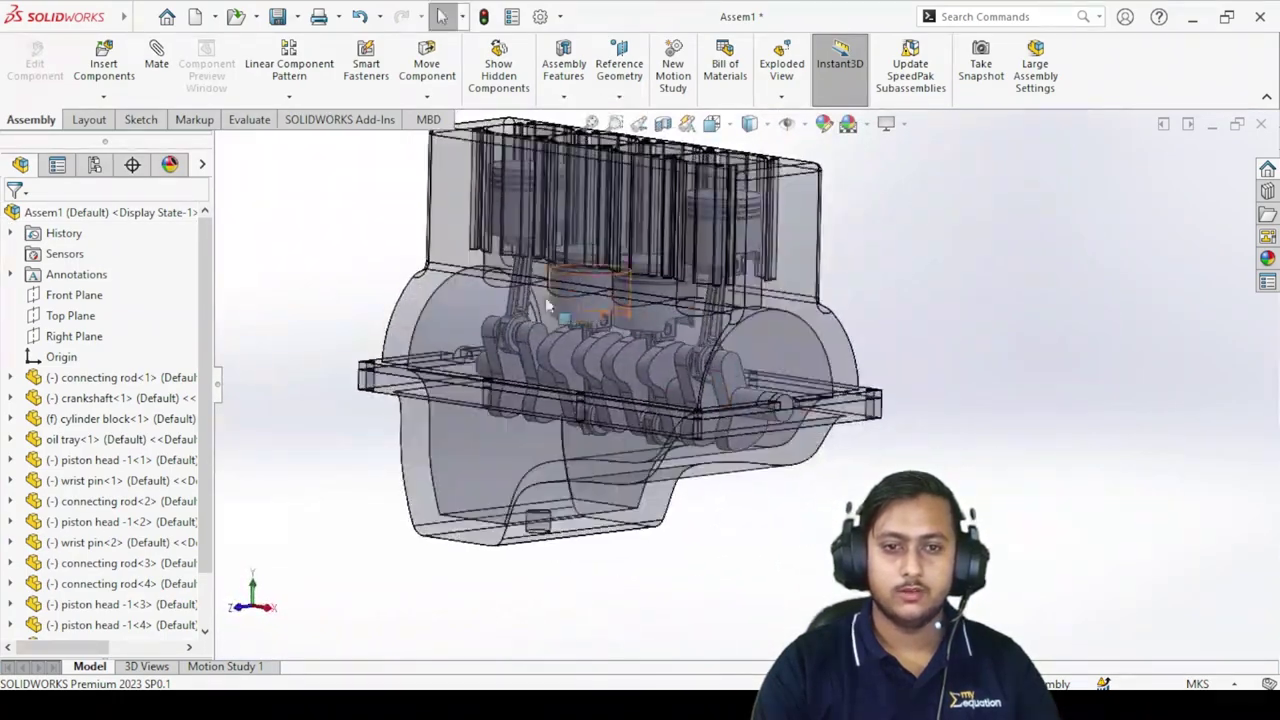
pyautogui.scroll(-2, 842, 507)
pyautogui.moveTo(713, 545); pyautogui.dragTo(992, 545, button='middle')
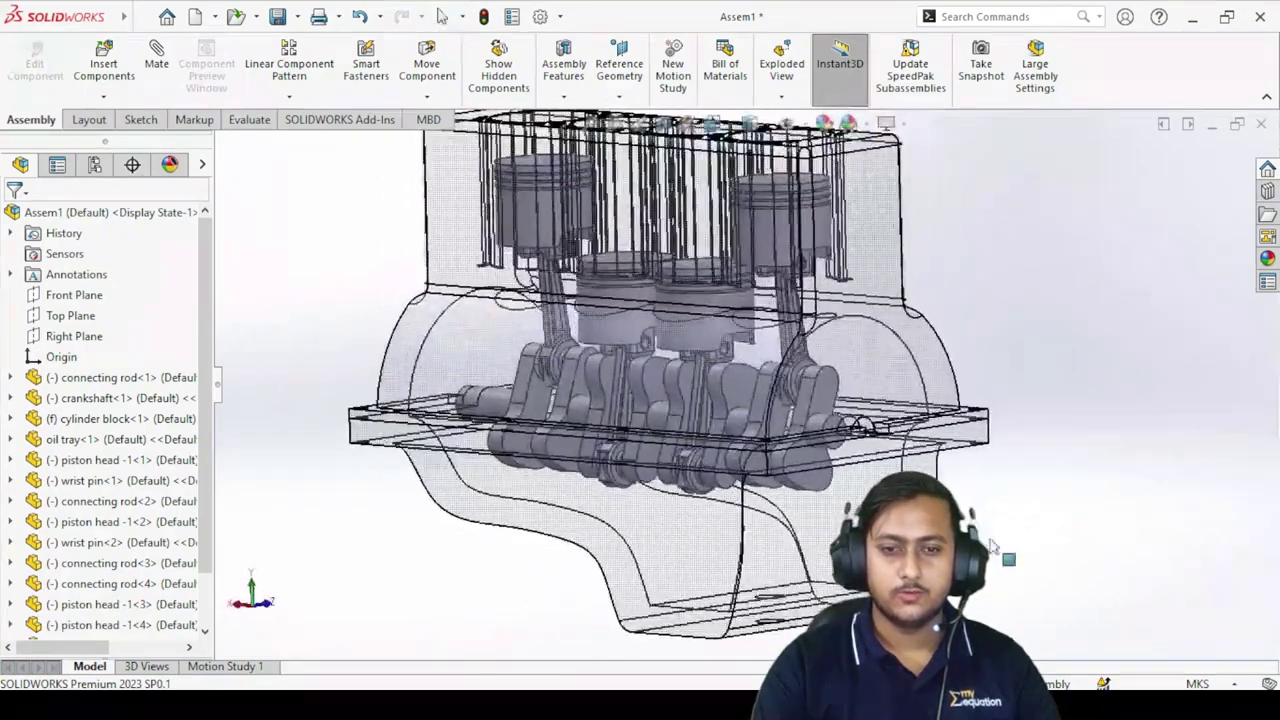
pyautogui.moveTo(817, 475); pyautogui.dragTo(722, 428)
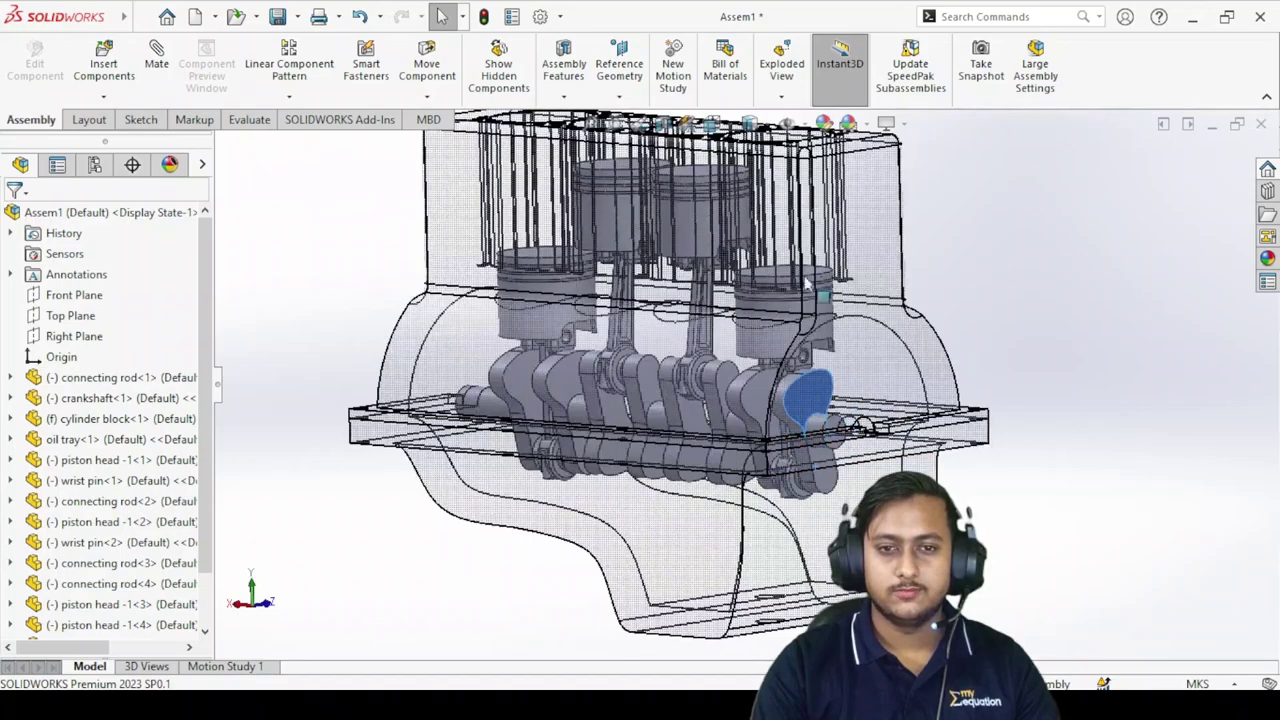
pyautogui.moveTo(601, 446); pyautogui.dragTo(830, 465)
pyautogui.moveTo(1062, 393); pyautogui.dragTo(974, 286)
pyautogui.moveTo(974, 286); pyautogui.dragTo(900, 310, button='middle')
pyautogui.scroll(4, 840, 283)
pyautogui.scroll(-4, 742, 240)
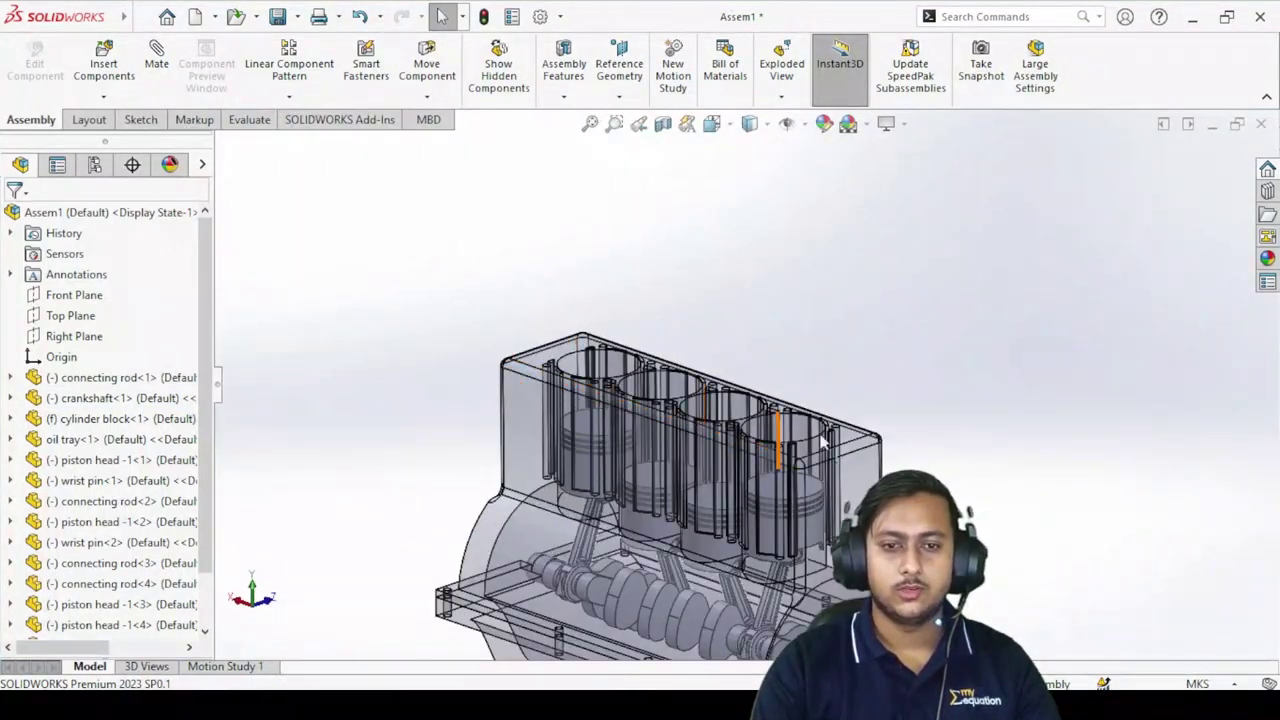